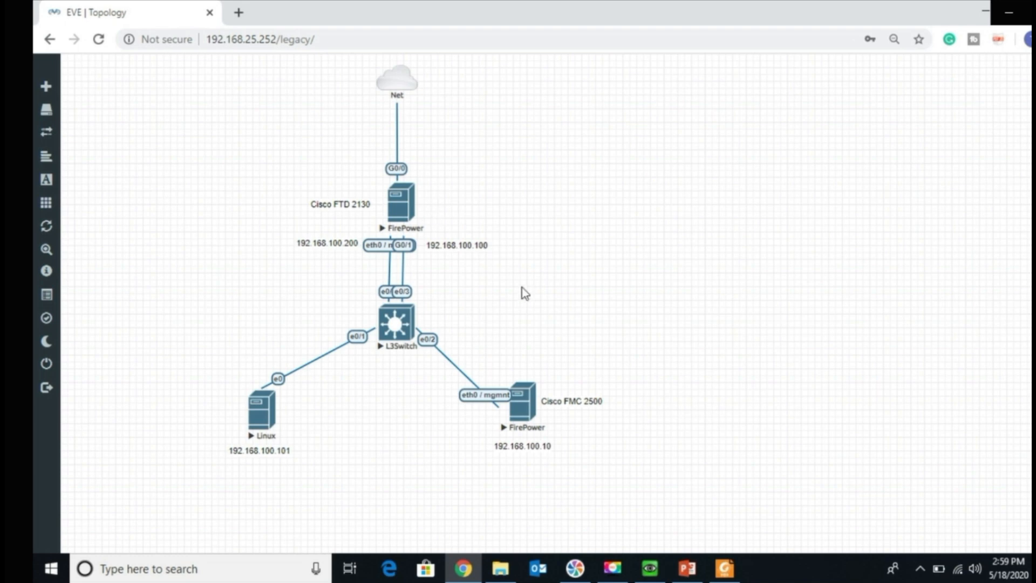
Step: Open the Linux node's console and sign in to Firepower Management Center with username admin and the account password, without saving the login
{"action": "left_click", "coordinate": [255, 428]}
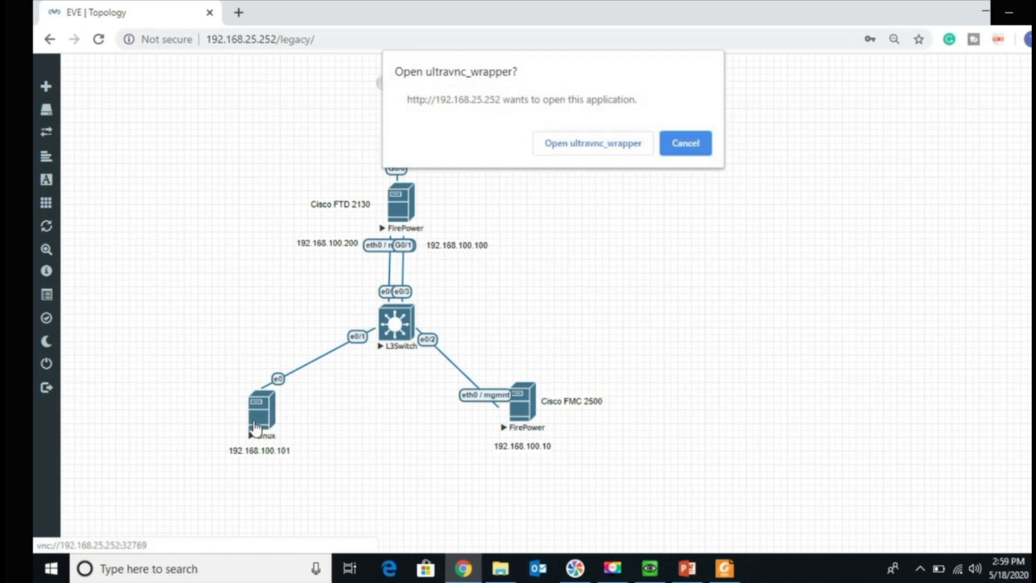
{"action": "left_click", "coordinate": [625, 145]}
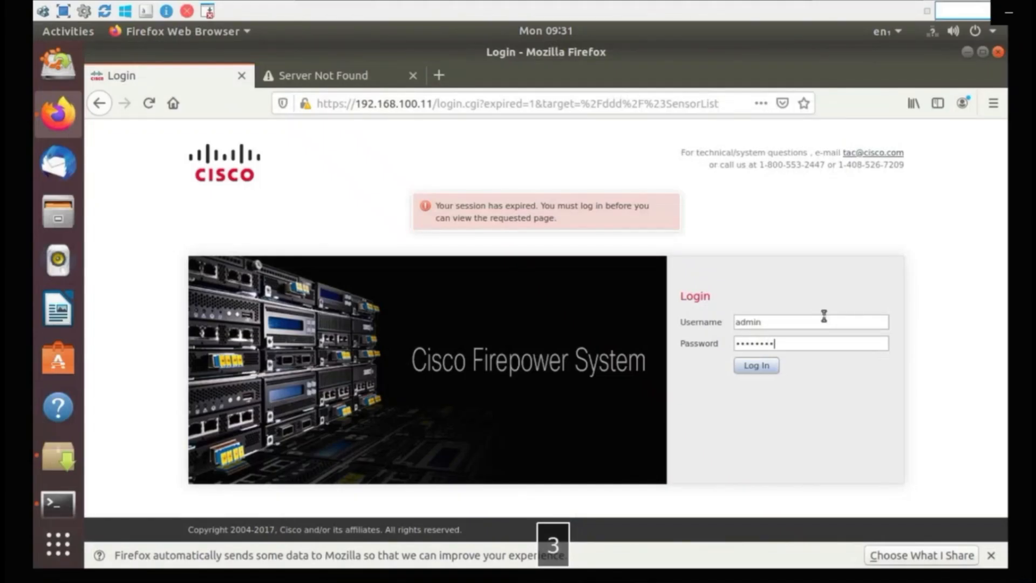
{"action": "key", "text": "Return"}
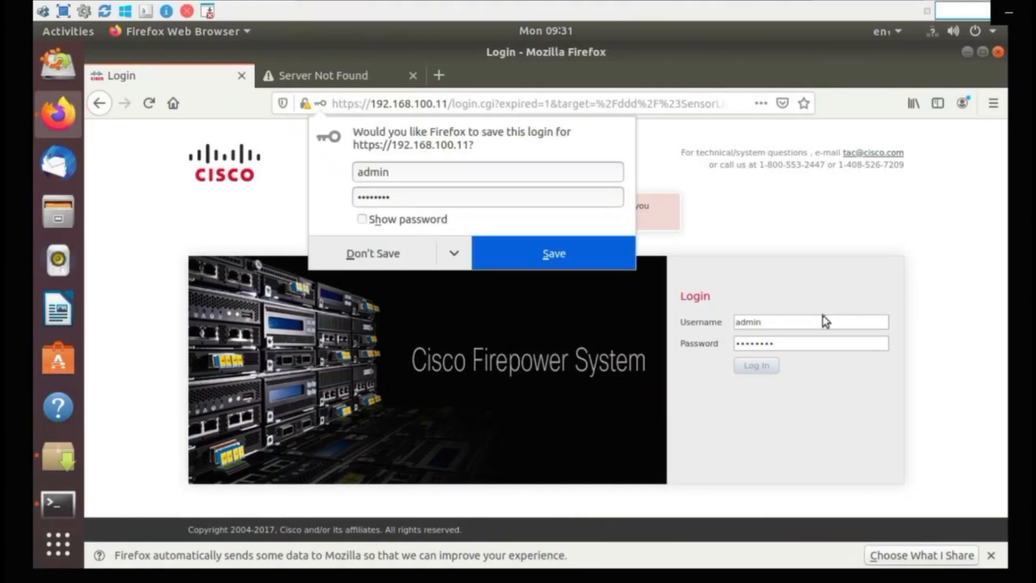
{"action": "left_click", "coordinate": [391, 259]}
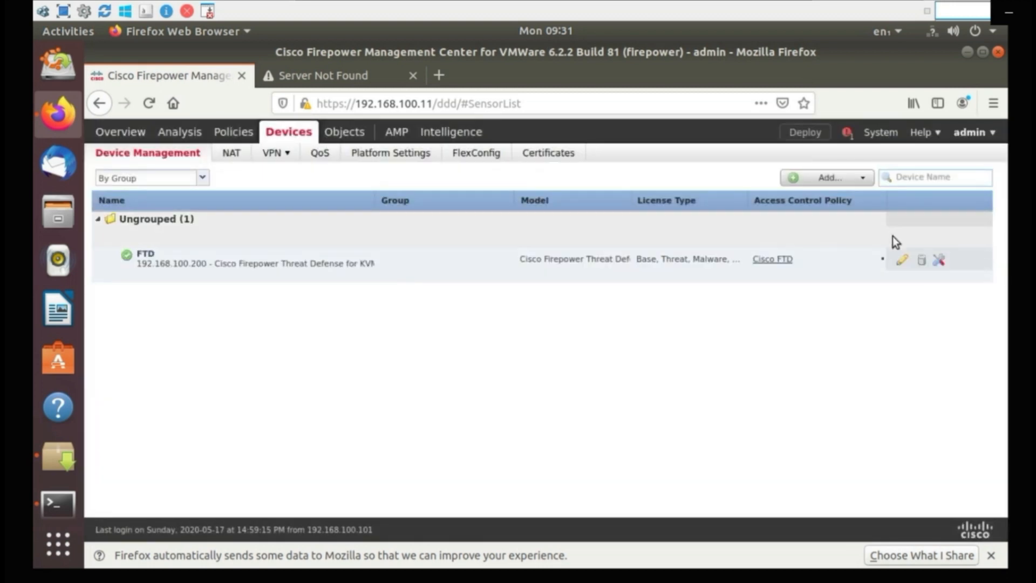
Step: Edit the FTD device's GigabitEthernet0/0 interface, keeping mode None, and assign it to a new security zone named Outside
{"action": "left_click", "coordinate": [902, 261]}
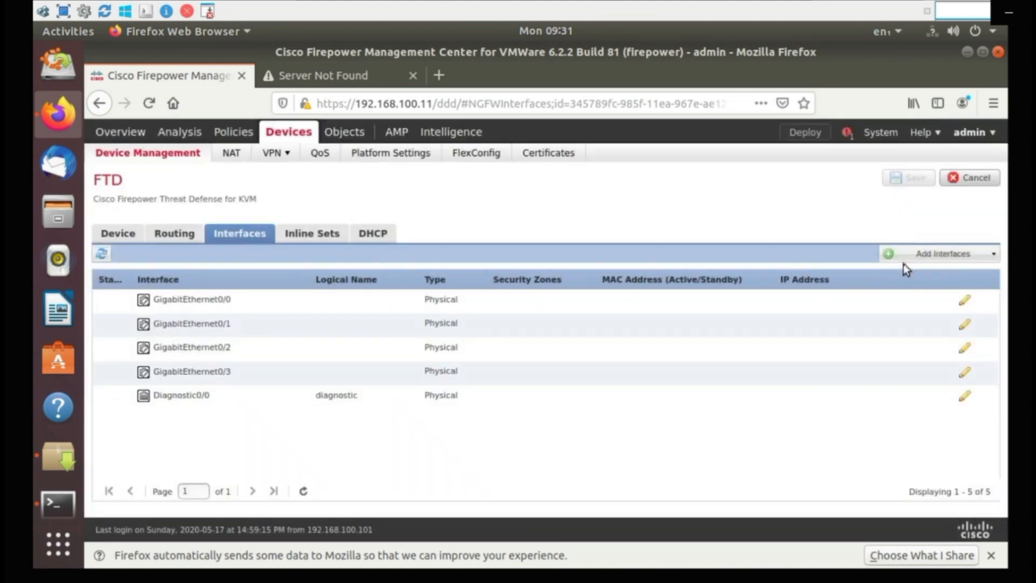
{"action": "left_click", "coordinate": [965, 303]}
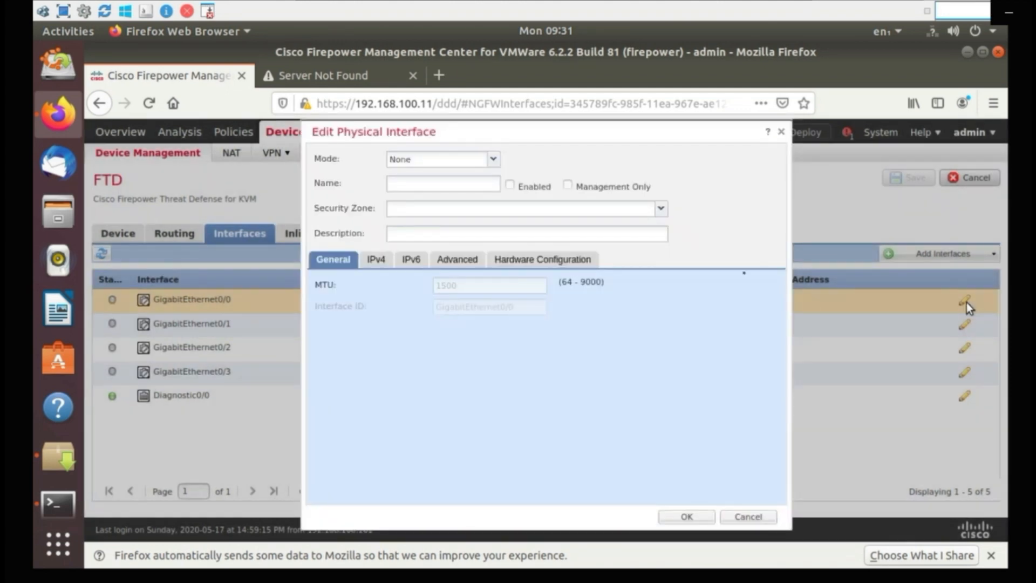
{"action": "left_click", "coordinate": [494, 159]}
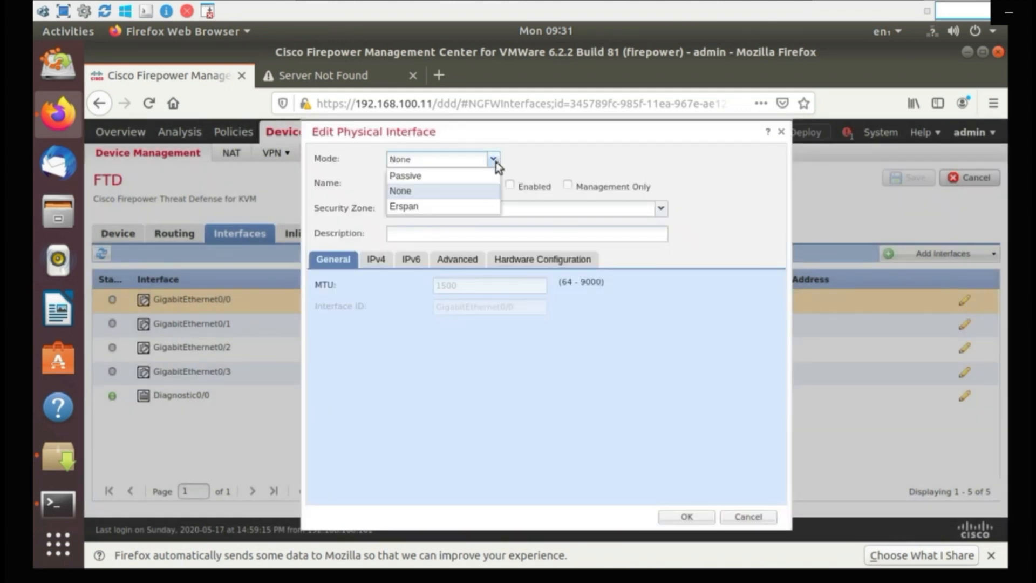
{"action": "left_click", "coordinate": [461, 194]}
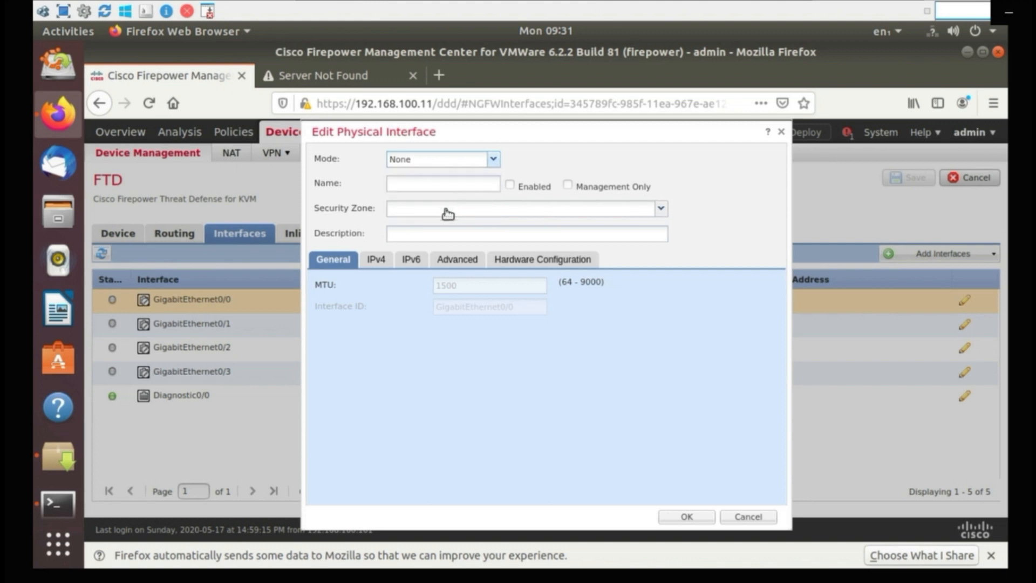
{"action": "left_click", "coordinate": [447, 210]}
{"action": "left_click", "coordinate": [430, 241]}
{"action": "type", "text": "Outside"}
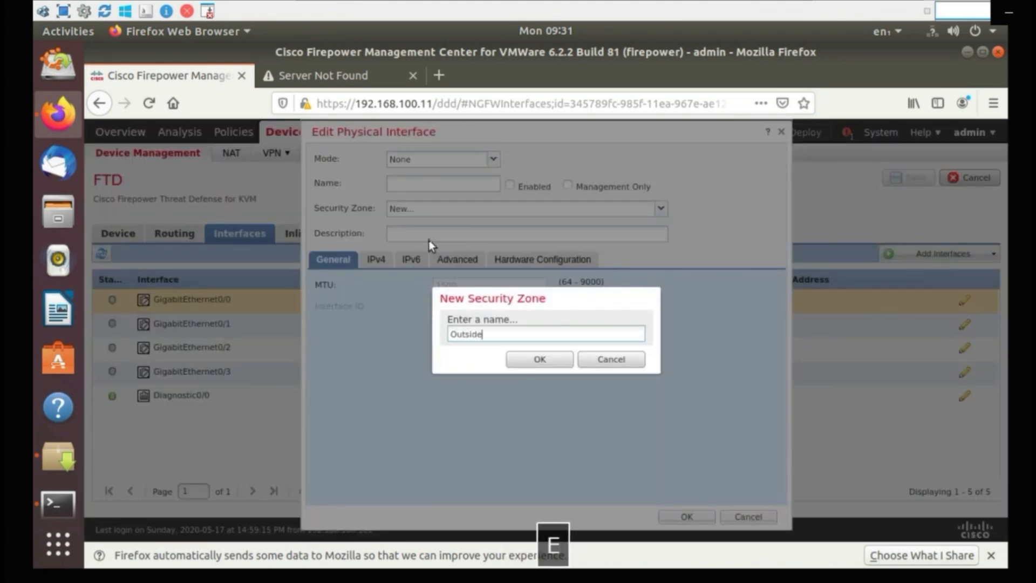
{"action": "left_click", "coordinate": [521, 359]}
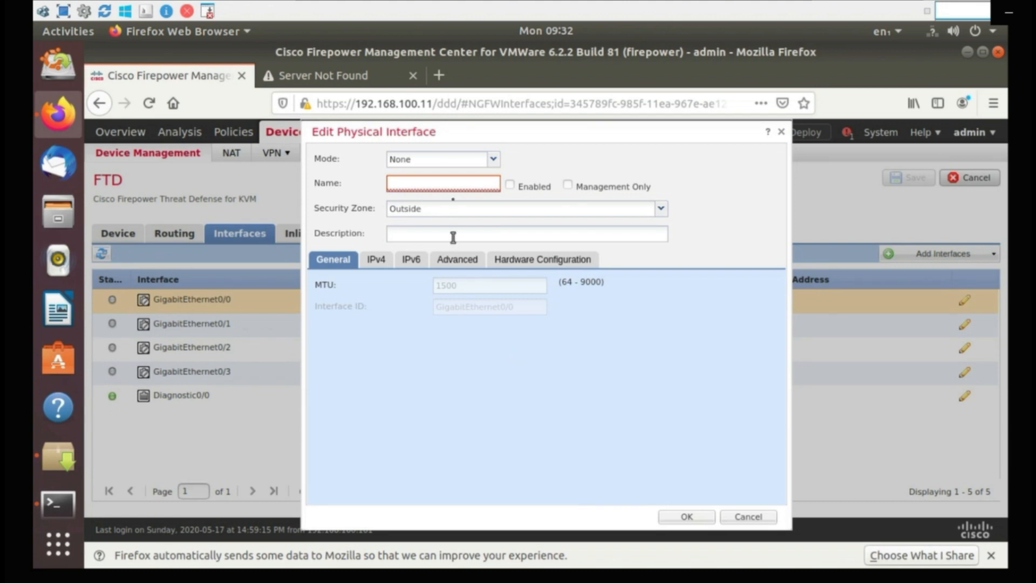
Step: Name the GigabitEthernet0/0 interface WAN, set its IPv4 type to Use DHCP, and apply the interface settings
{"action": "left_click", "coordinate": [441, 180]}
{"action": "type", "text": "WAN"}
{"action": "left_click", "coordinate": [378, 263]}
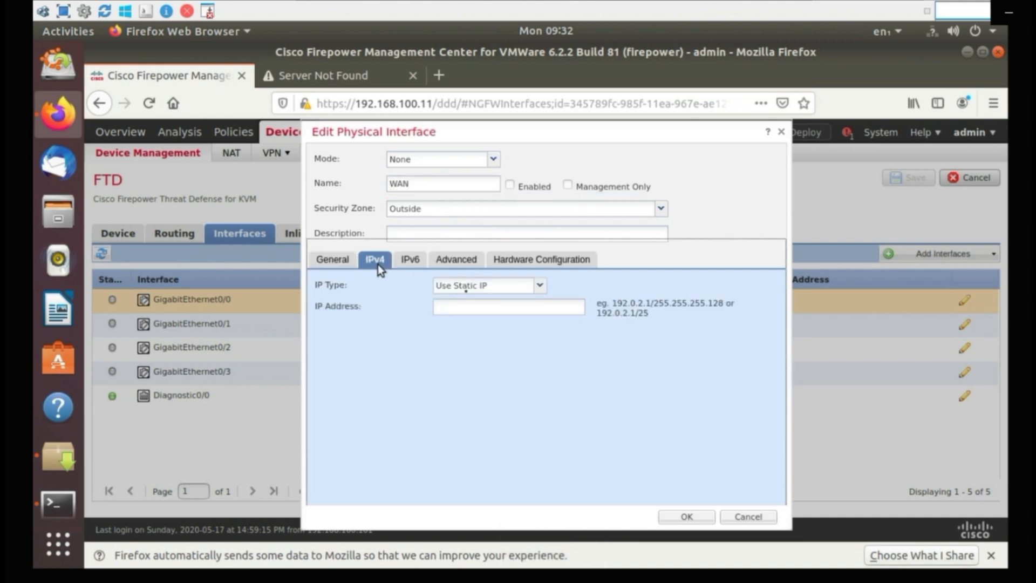
{"action": "left_click", "coordinate": [471, 286]}
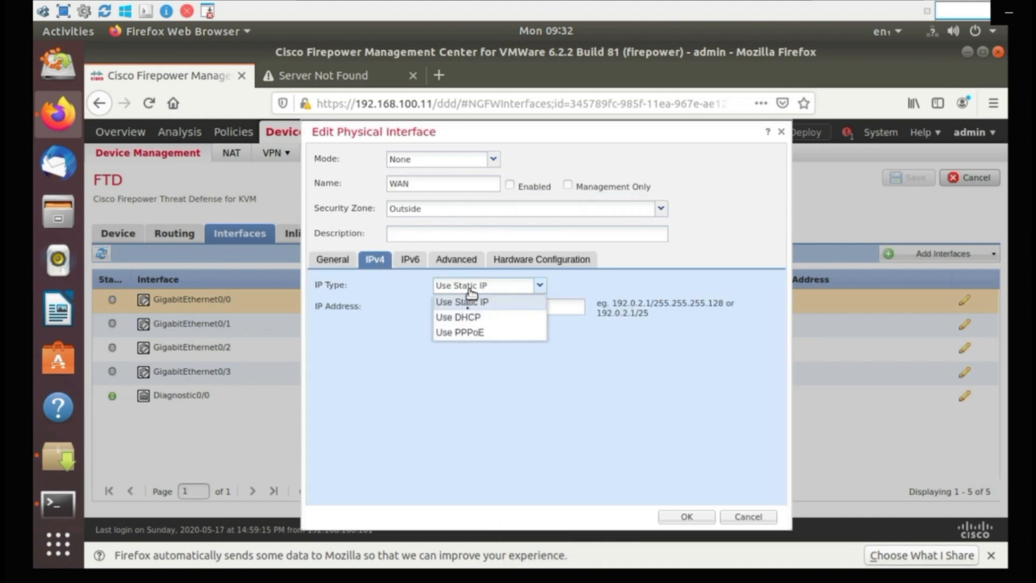
{"action": "left_click", "coordinate": [468, 320]}
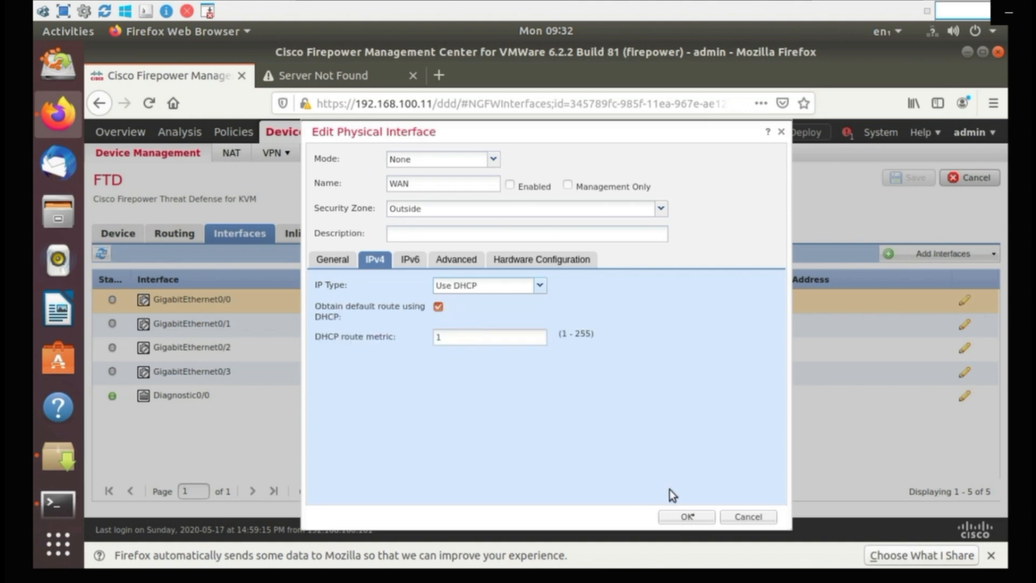
{"action": "left_click", "coordinate": [687, 517]}
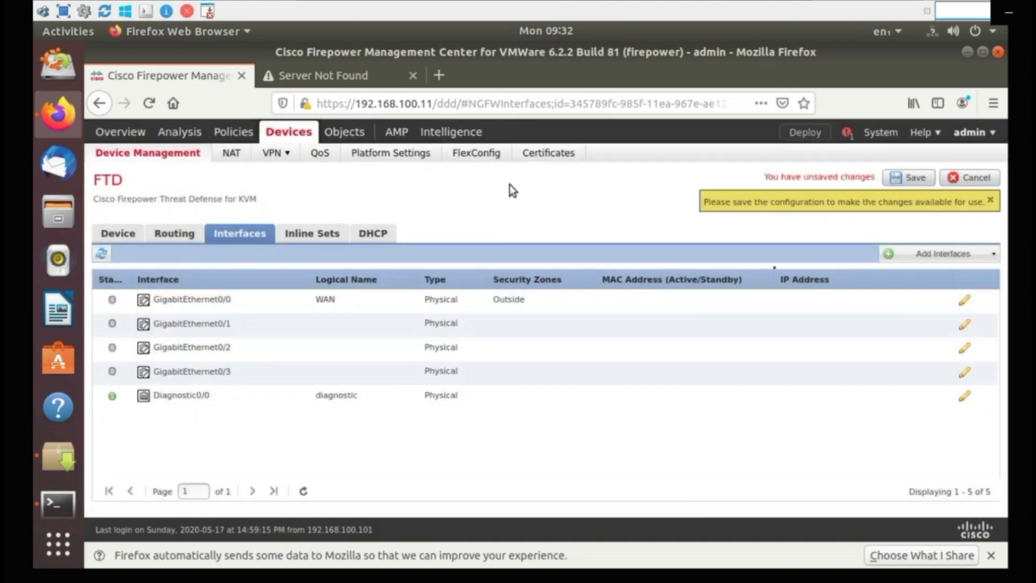
Step: Enable the WAN interface GigabitEthernet0/0 and apply the change
{"action": "left_click", "coordinate": [965, 300]}
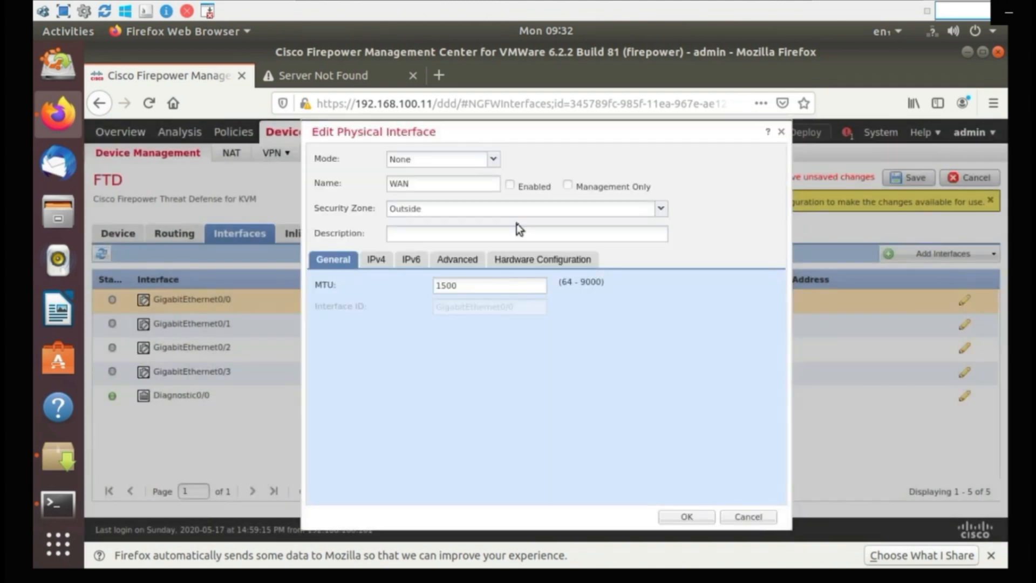
{"action": "left_click", "coordinate": [510, 185]}
{"action": "left_click", "coordinate": [681, 519]}
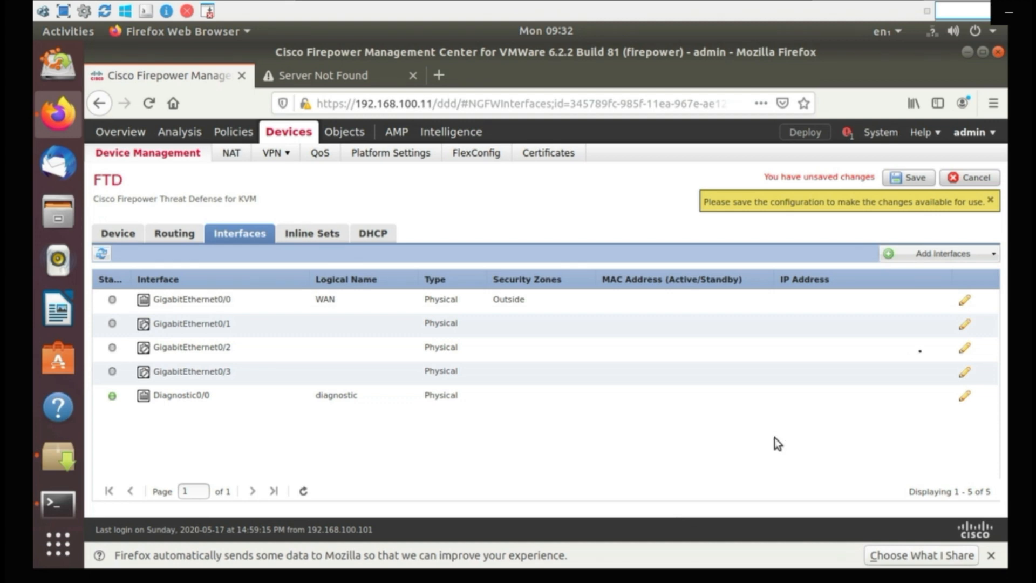
Step: Open GigabitEthernet0/1 for editing and consult the EVE lab topology before returning to the Linux console with the open interface settings
{"action": "left_click", "coordinate": [963, 327]}
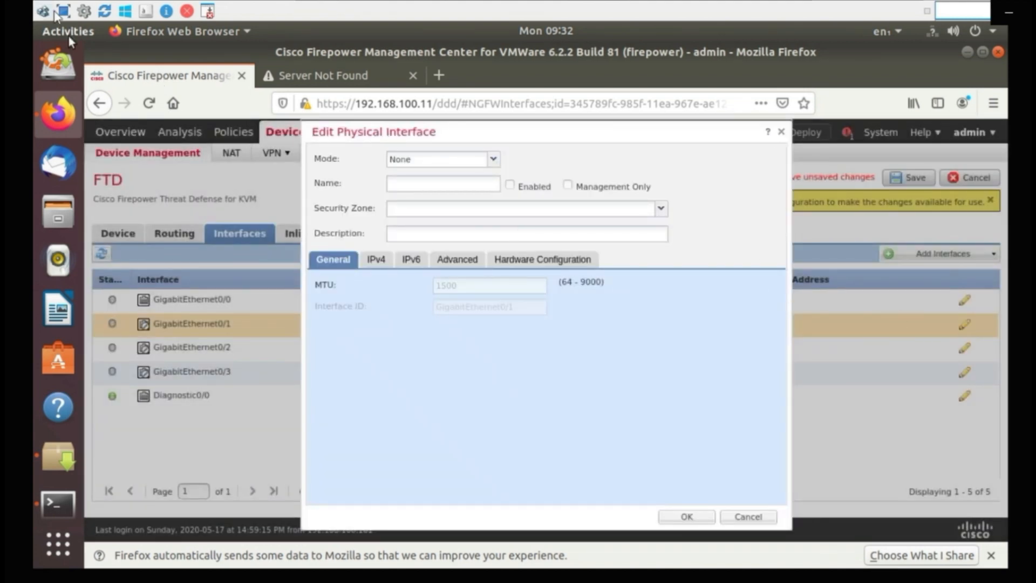
{"action": "left_click", "coordinate": [63, 10]}
{"action": "left_click", "coordinate": [35, 56]}
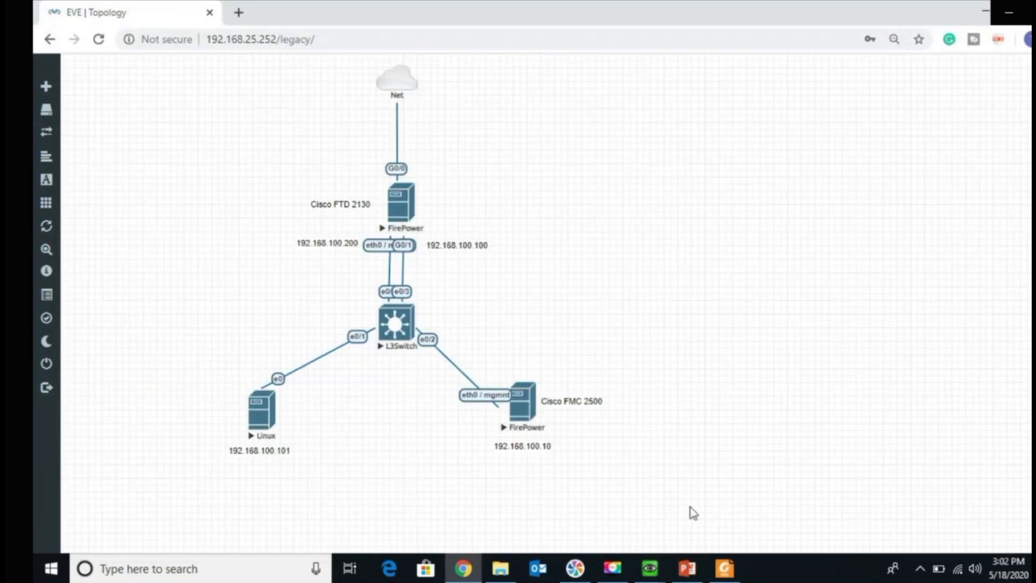
{"action": "mouse_move", "coordinate": [651, 566]}
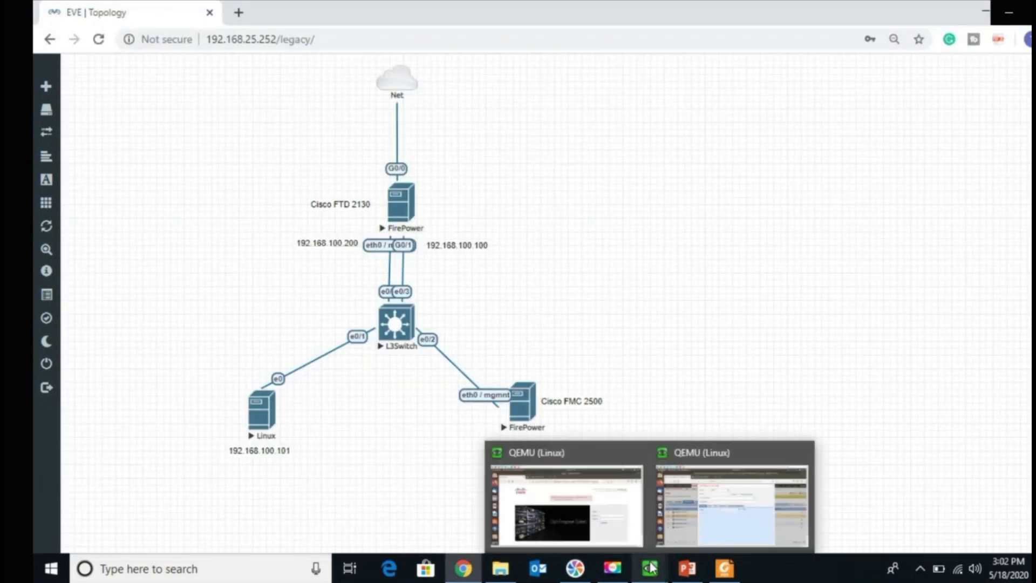
{"action": "left_click", "coordinate": [693, 520]}
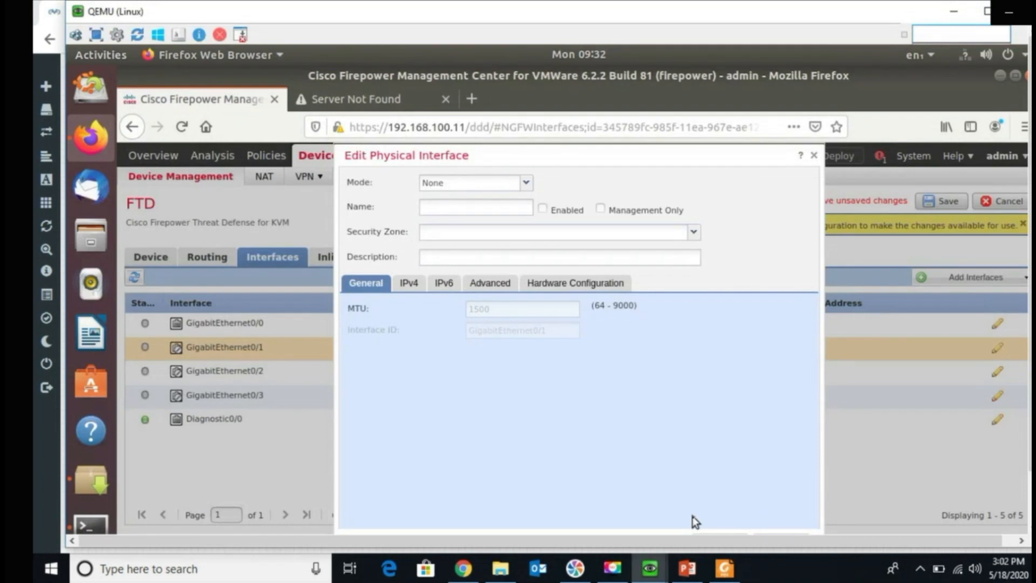
Step: Enable the GigabitEthernet0/1 interface with mode None and name it LAN
{"action": "left_click", "coordinate": [526, 184]}
{"action": "left_click", "coordinate": [527, 184]}
{"action": "left_click", "coordinate": [541, 209]}
{"action": "left_click", "coordinate": [478, 211]}
{"action": "type", "text": "LAN"}
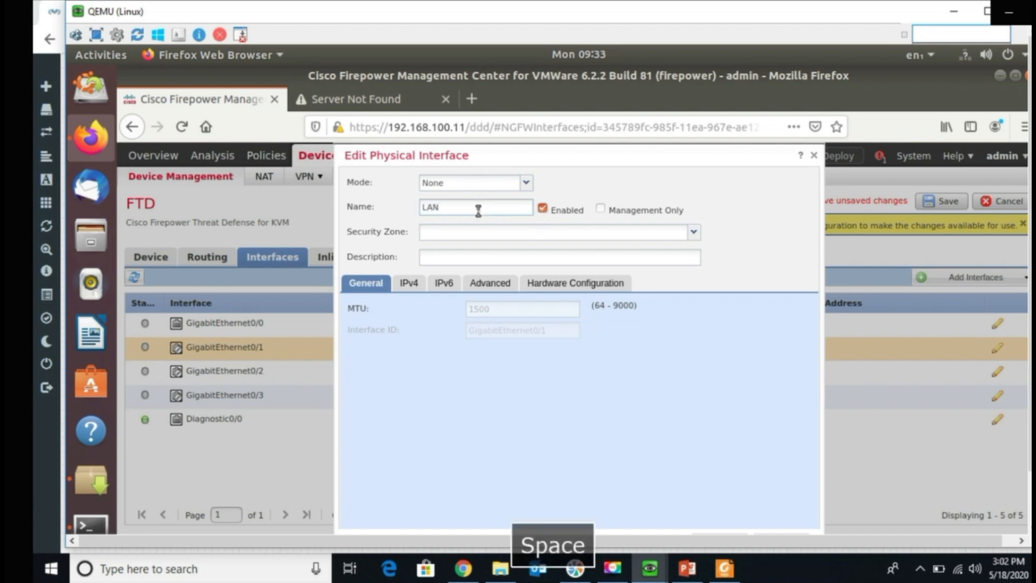
{"action": "key", "text": "Tab"}
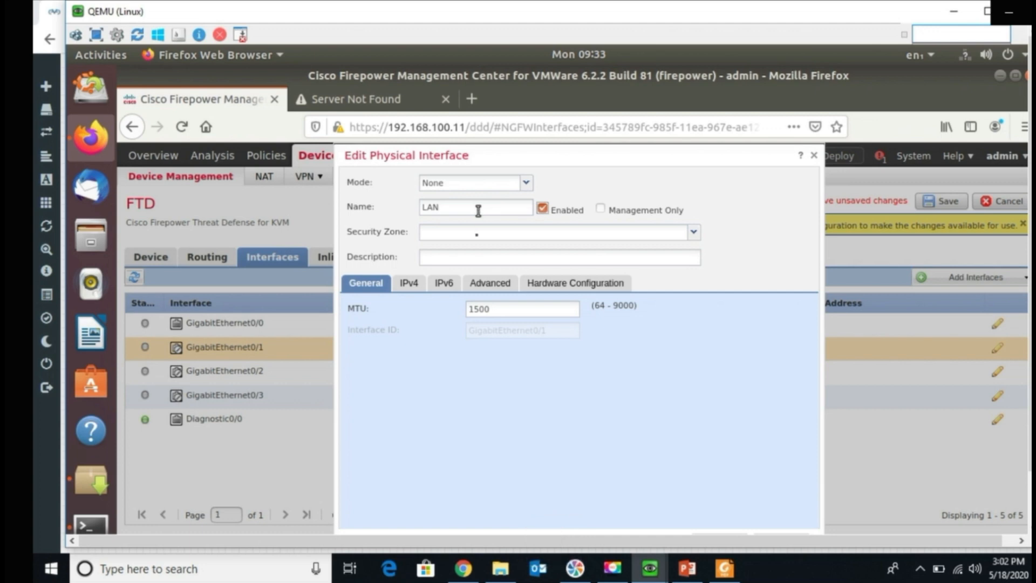
Step: Assign the LAN interface to a new security zone named Inside
{"action": "left_click", "coordinate": [477, 234]}
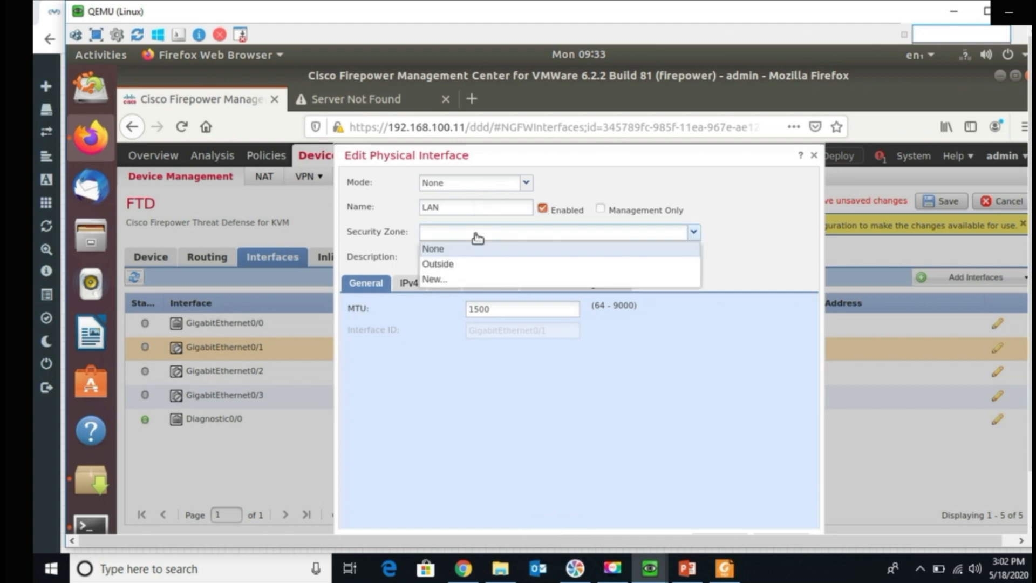
{"action": "left_click", "coordinate": [448, 279]}
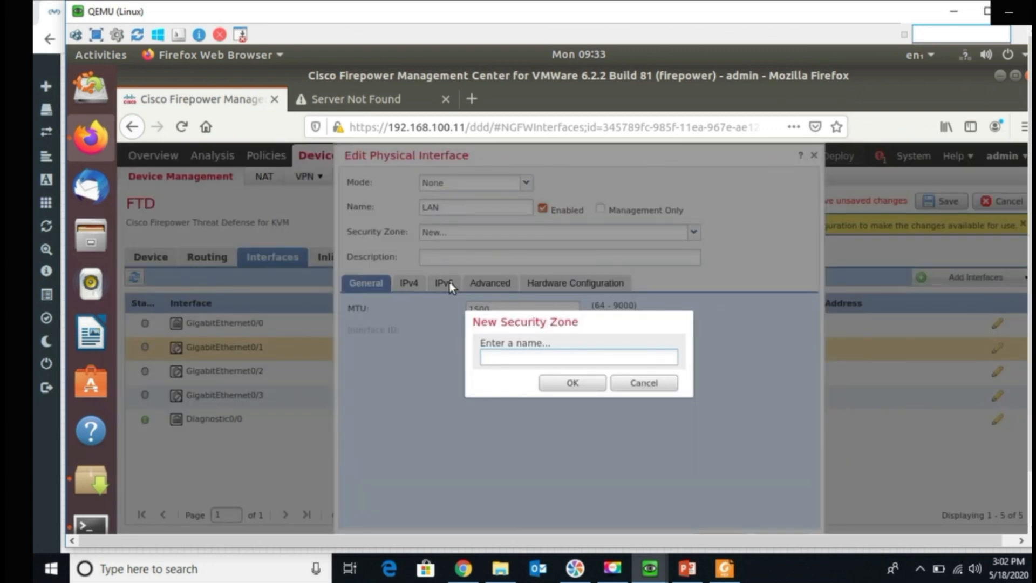
{"action": "type", "text": "Inside"}
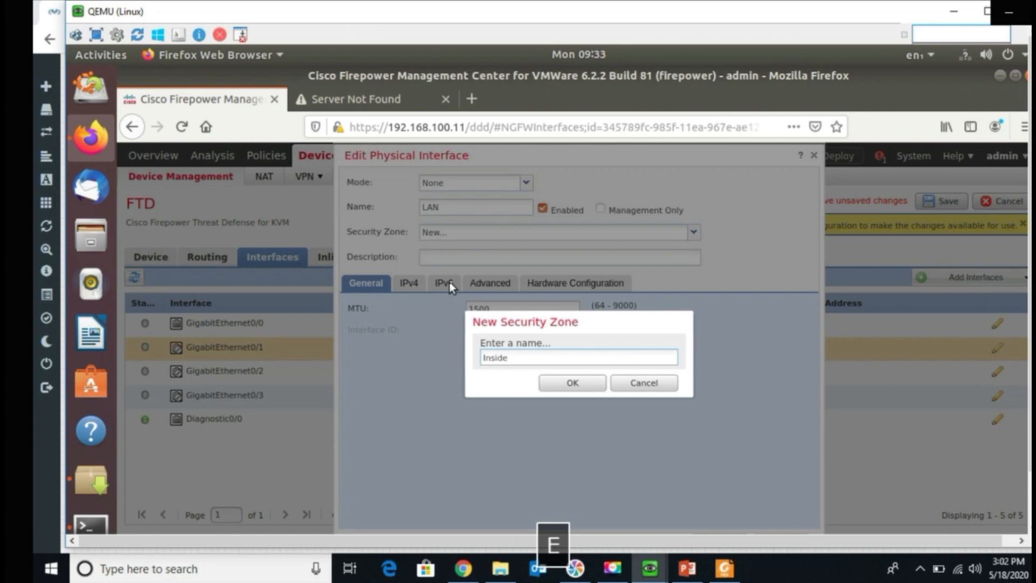
{"action": "left_click", "coordinate": [575, 380]}
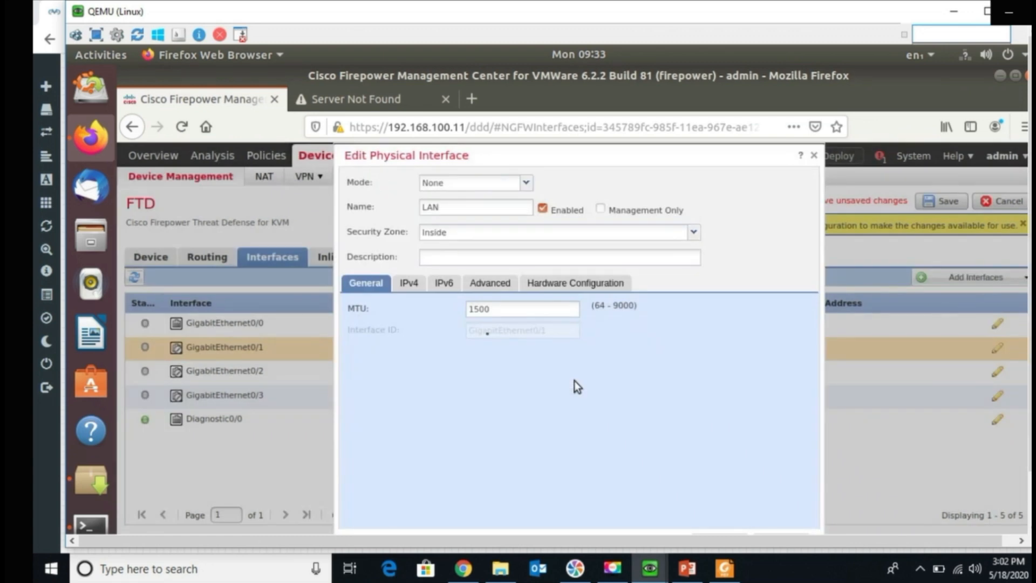
Step: Give the LAN interface the static IPv4 address 192.168.100.60/24
{"action": "left_click", "coordinate": [408, 285]}
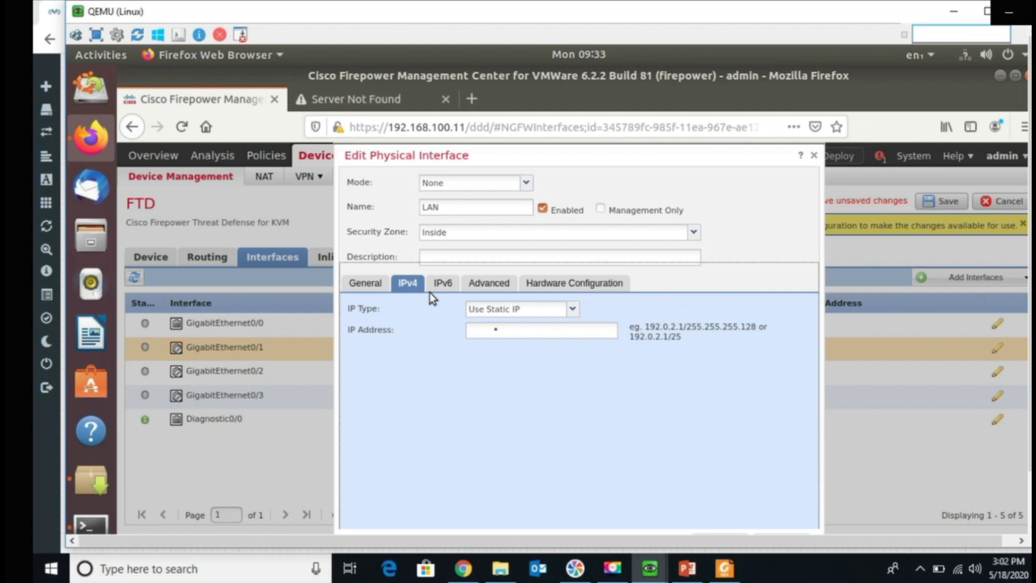
{"action": "left_click", "coordinate": [495, 328]}
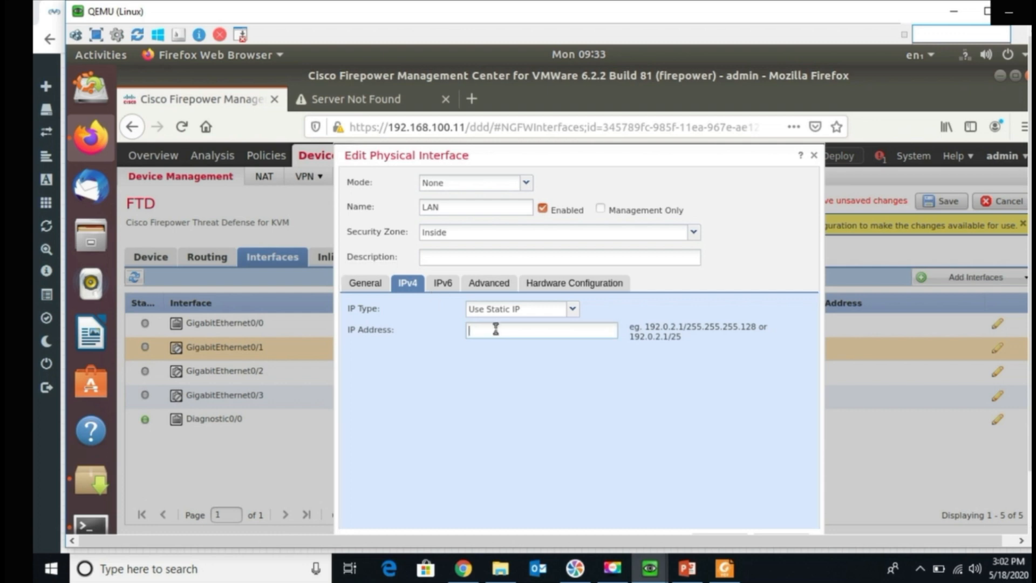
{"action": "type", "text": "192.168."}
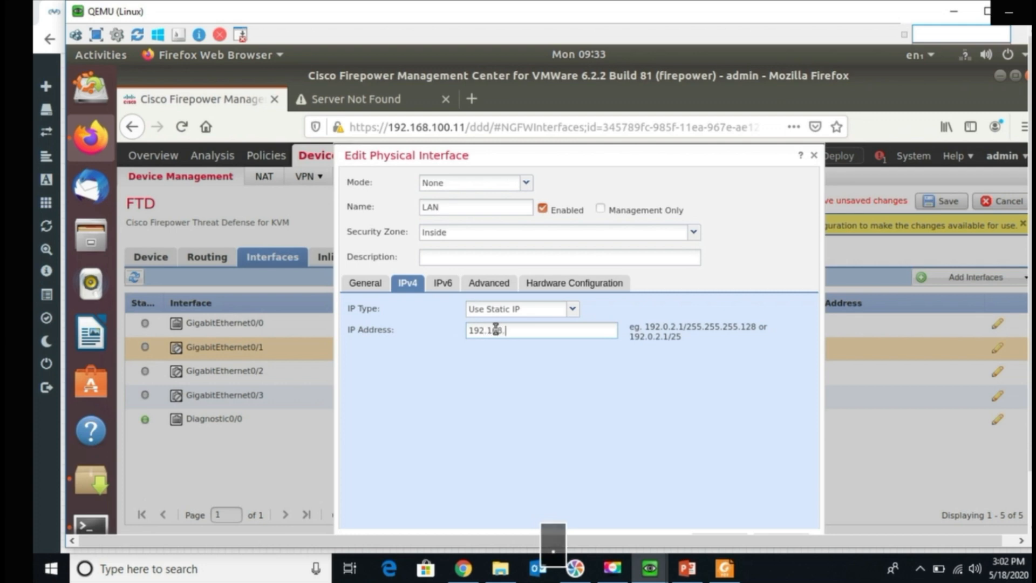
{"action": "type", "text": "100.60"}
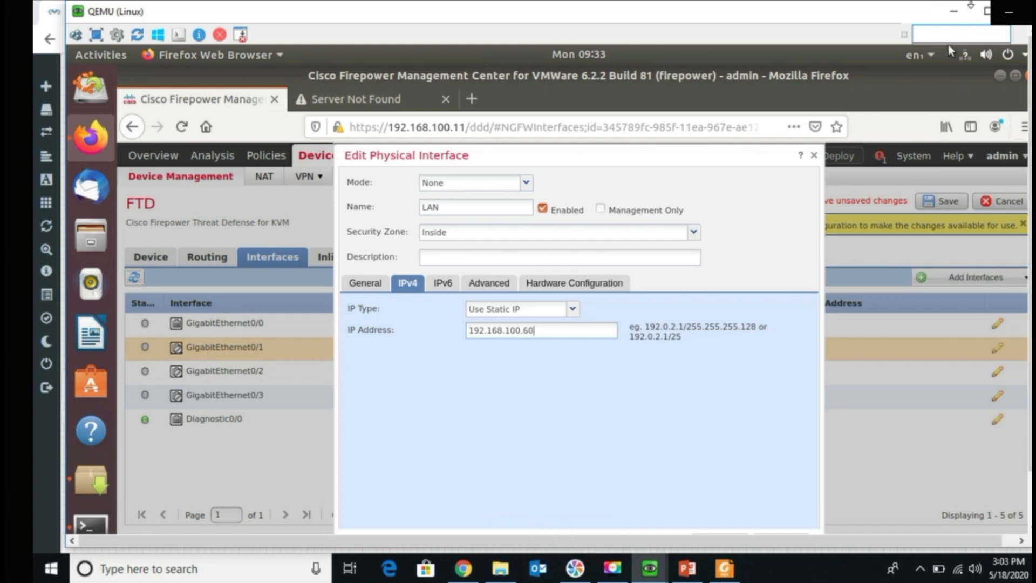
{"action": "left_click", "coordinate": [986, 12]}
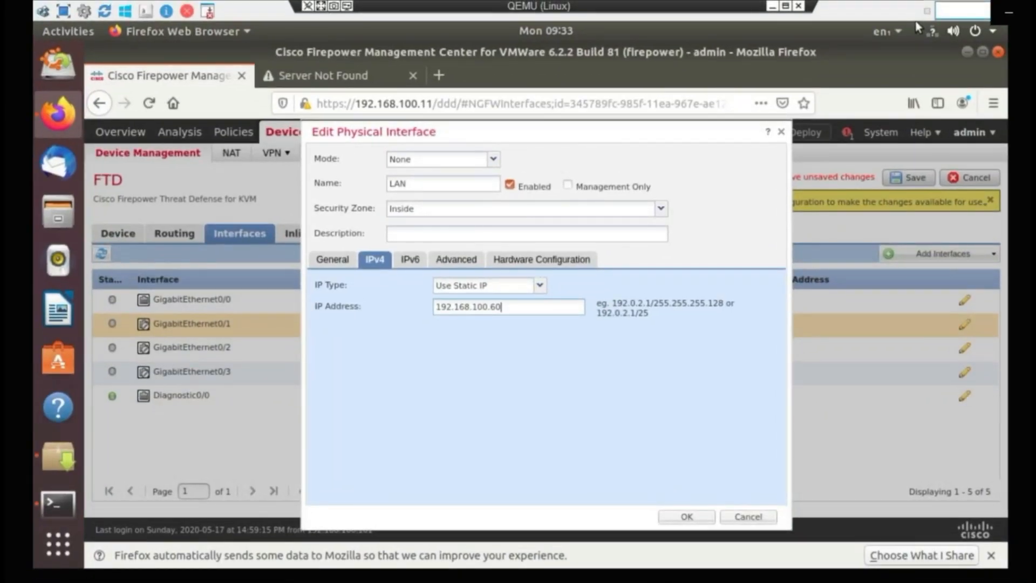
{"action": "type", "text": "/24"}
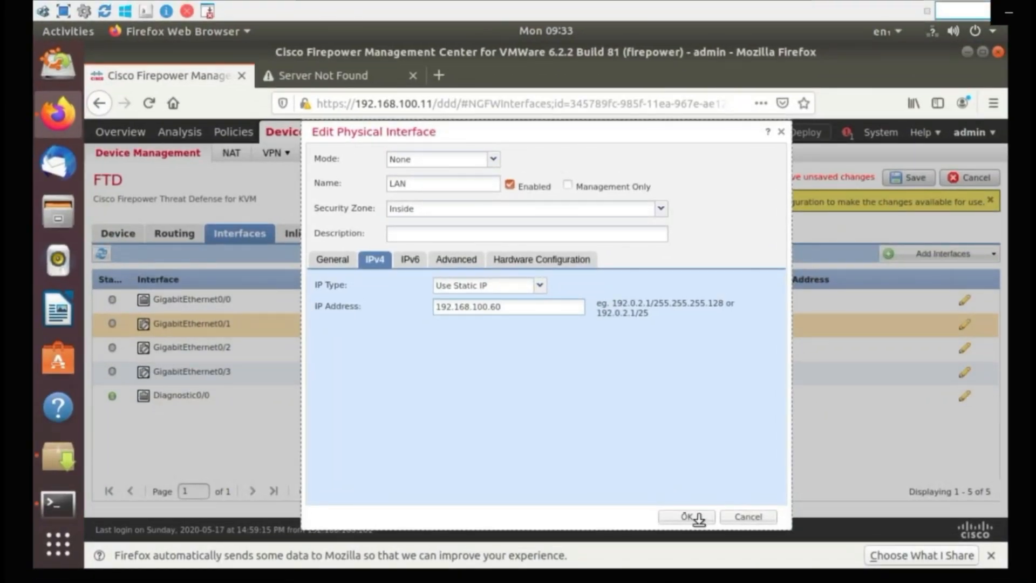
Step: Remove the trailing space from the LAN interface name, apply its settings, and save the FTD device configuration
{"action": "left_click", "coordinate": [422, 186]}
{"action": "key", "text": "BackSpace"}
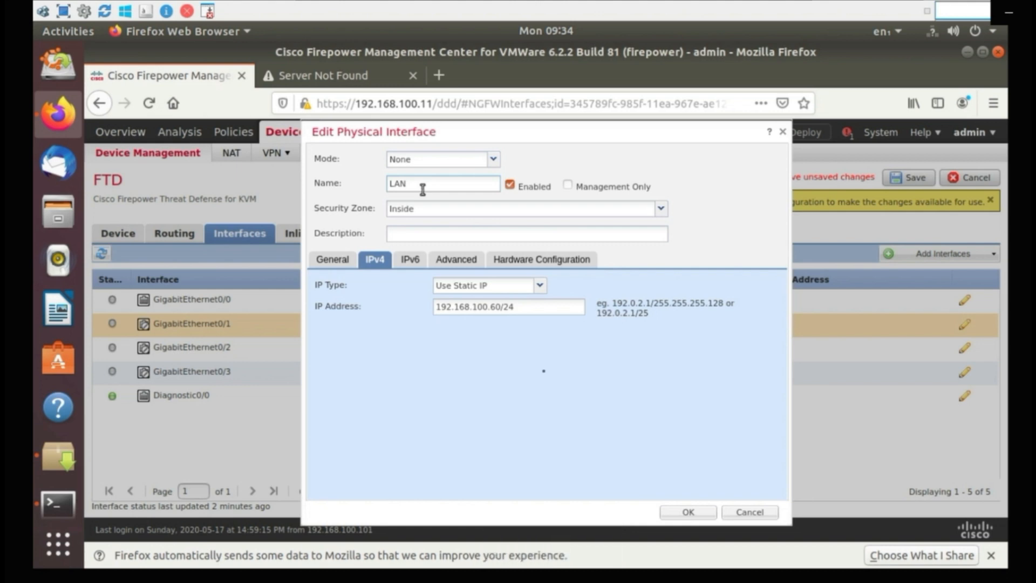
{"action": "left_click", "coordinate": [681, 511]}
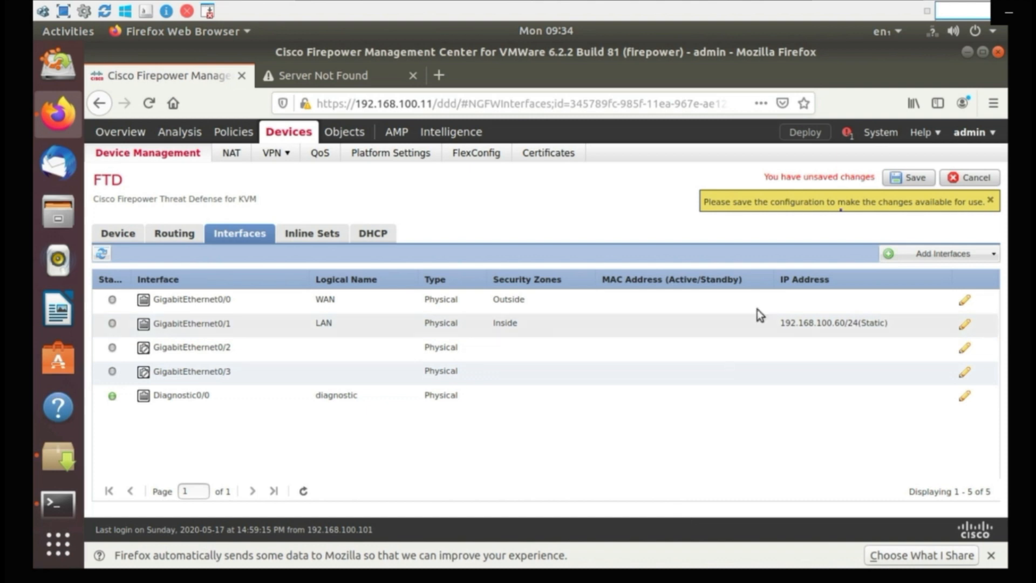
{"action": "left_click", "coordinate": [899, 182]}
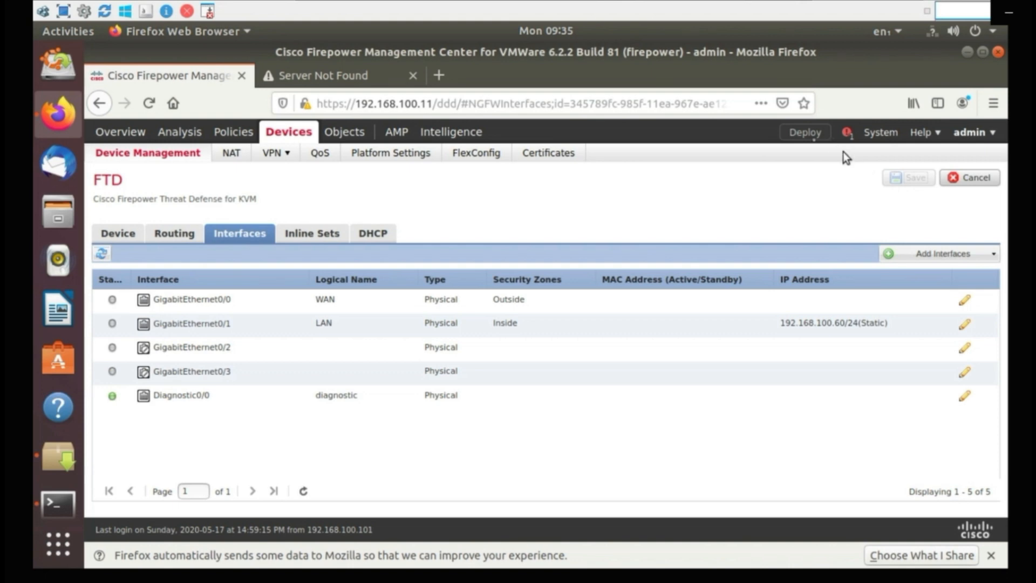
Step: Deploy the pending configuration changes to the FTD device and check the deployment status
{"action": "left_click", "coordinate": [800, 135]}
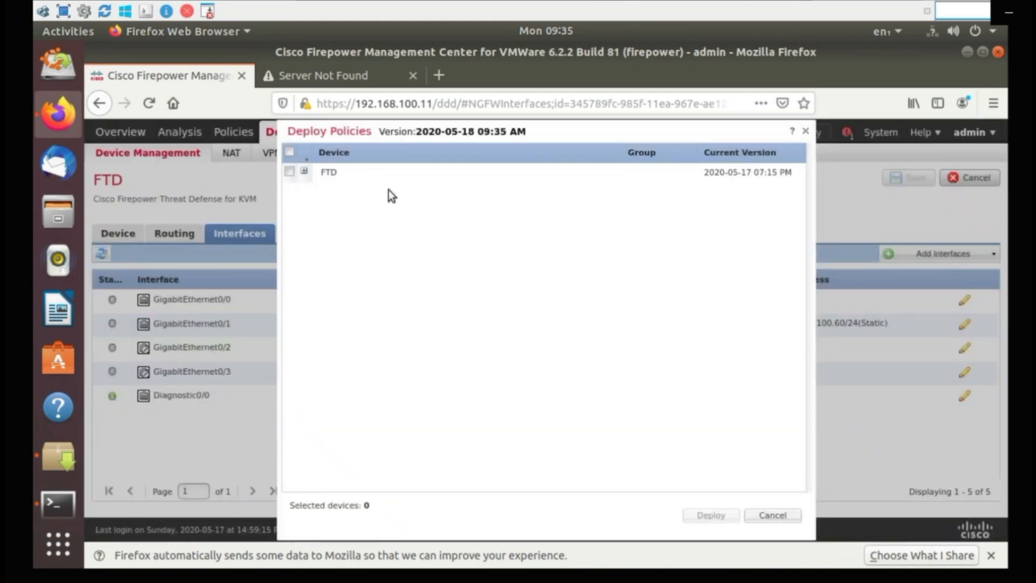
{"action": "left_click", "coordinate": [290, 152]}
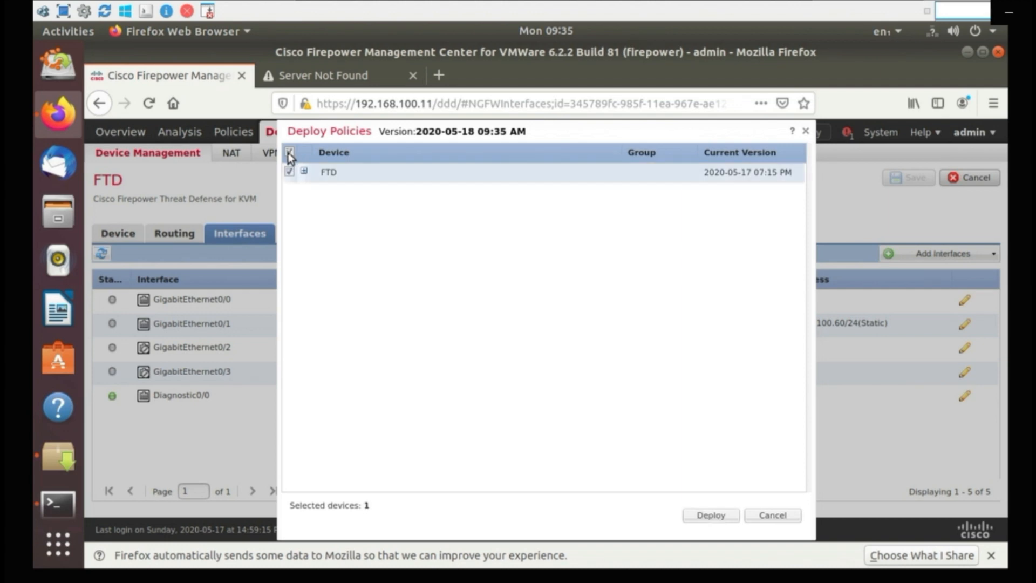
{"action": "left_click", "coordinate": [706, 516]}
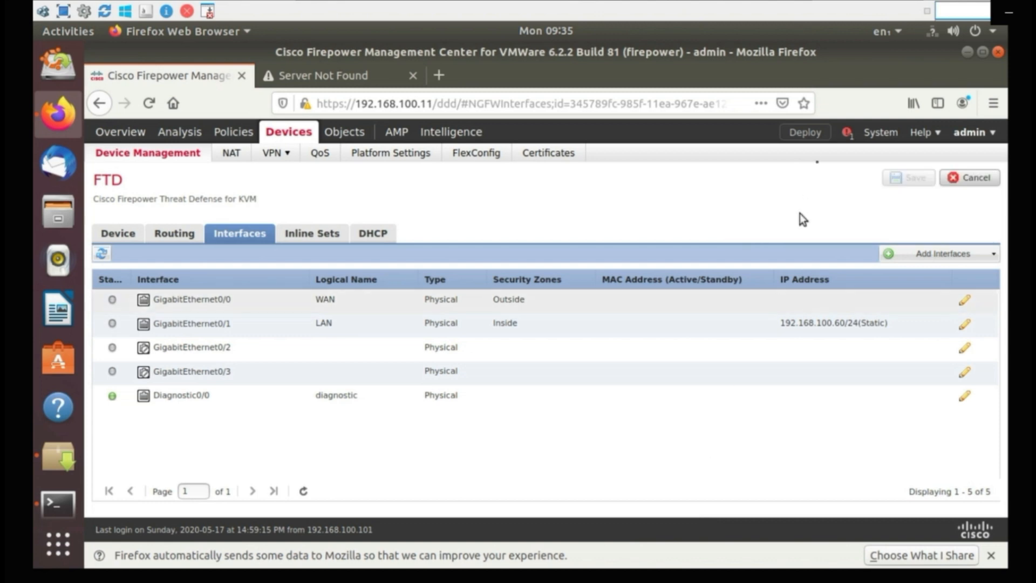
{"action": "left_click", "coordinate": [845, 135]}
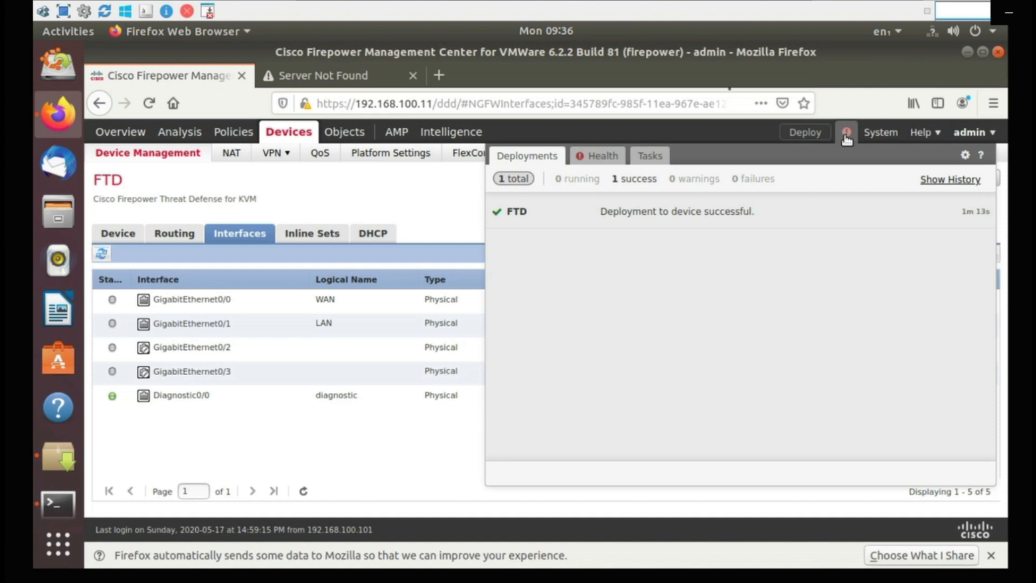
{"action": "left_click", "coordinate": [371, 180]}
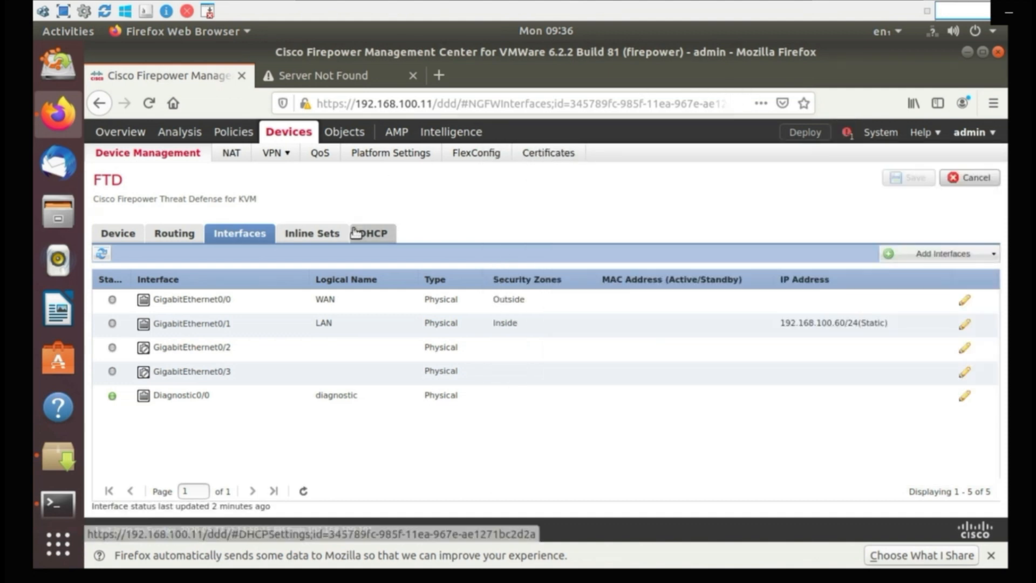
Step: Create a Threat Defense NAT policy named Cisco FTDNAT, assign it to the FTD device, and save it
{"action": "left_click", "coordinate": [227, 158]}
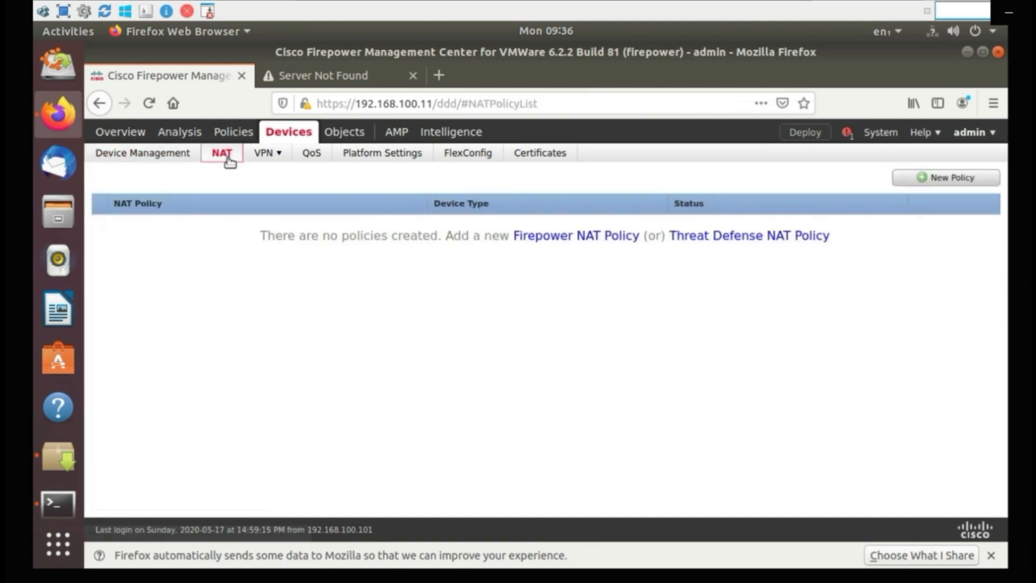
{"action": "left_click", "coordinate": [772, 239]}
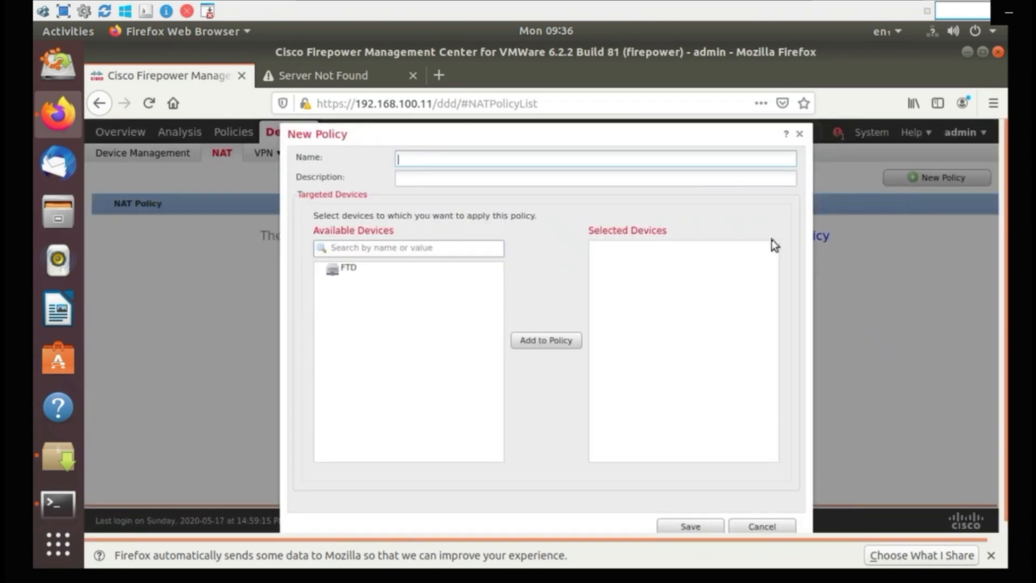
{"action": "type", "text": "Cisco FTDNAT"}
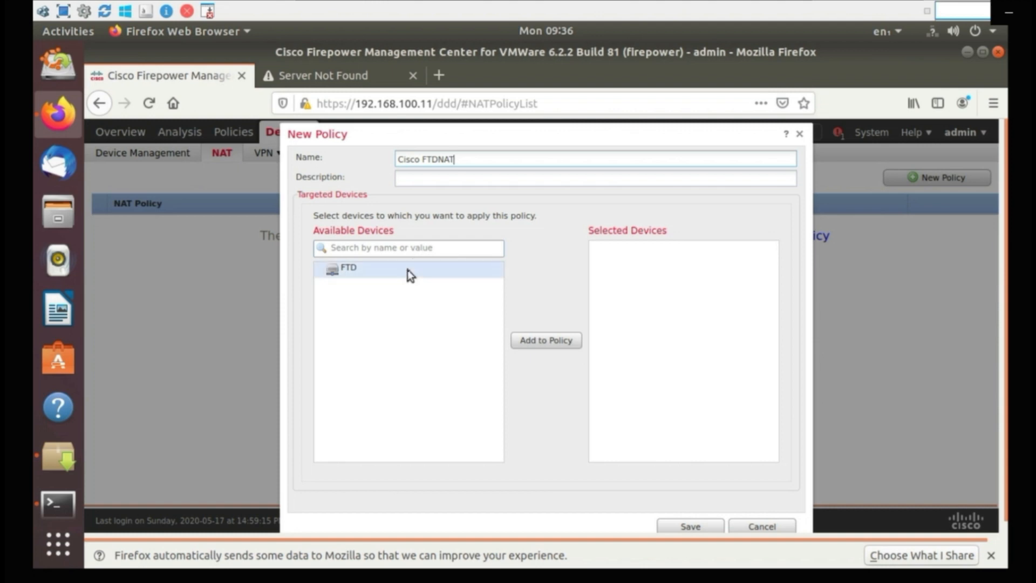
{"action": "left_click", "coordinate": [555, 348]}
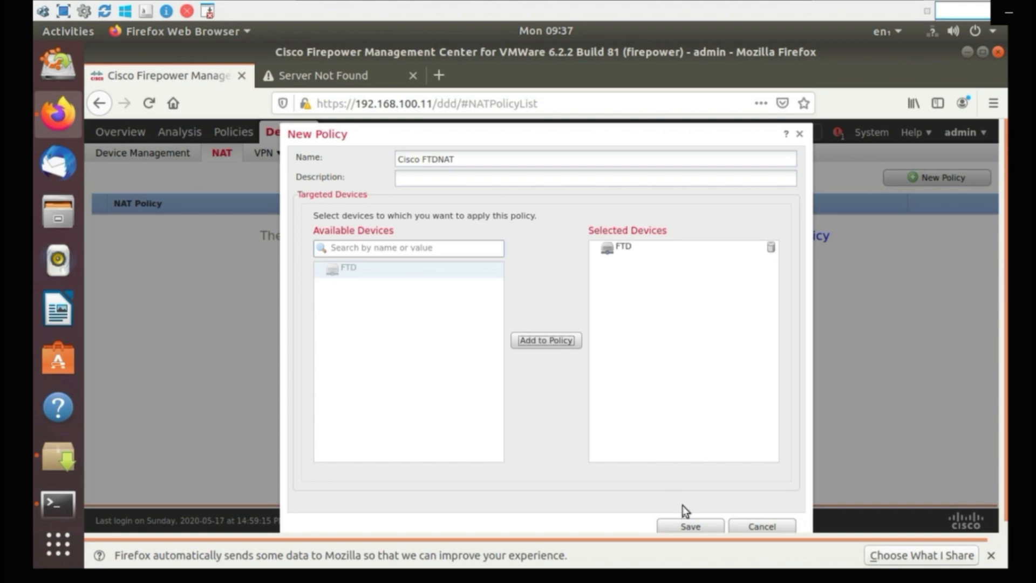
{"action": "left_click", "coordinate": [689, 527]}
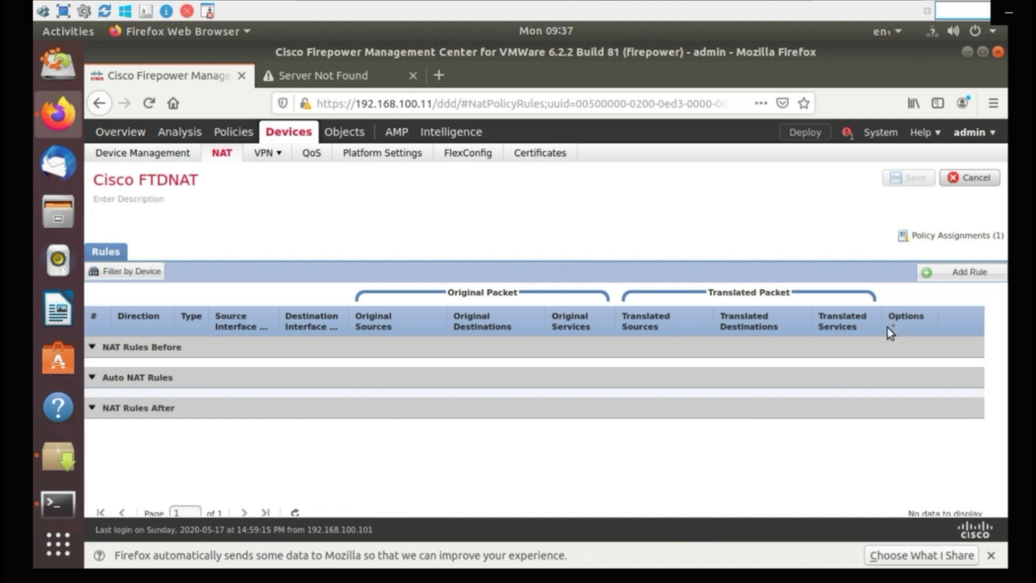
Step: Add a NAT rule with Inside as the source interface object and Outside as the destination interface object
{"action": "left_click", "coordinate": [966, 274]}
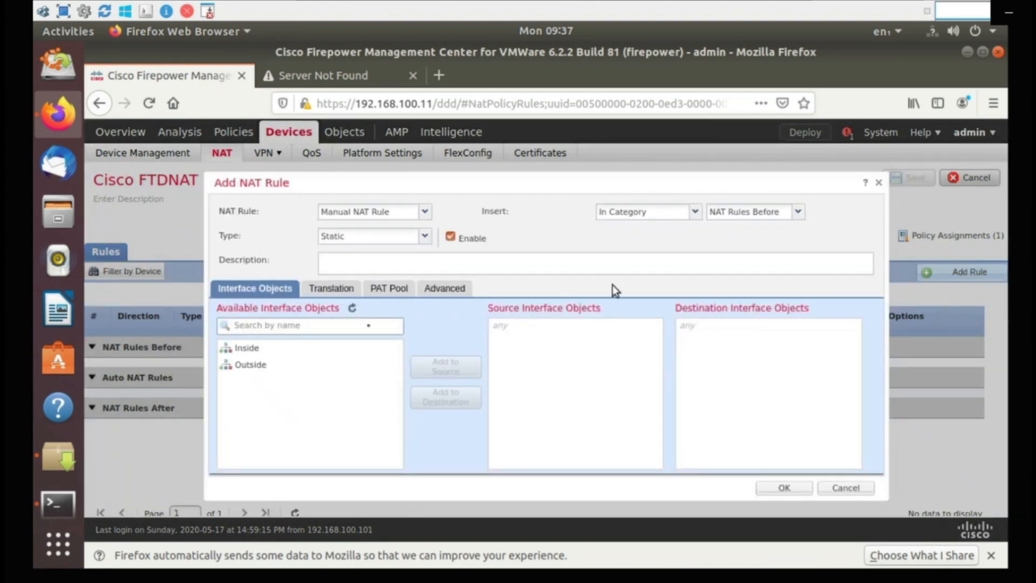
{"action": "left_click", "coordinate": [319, 349]}
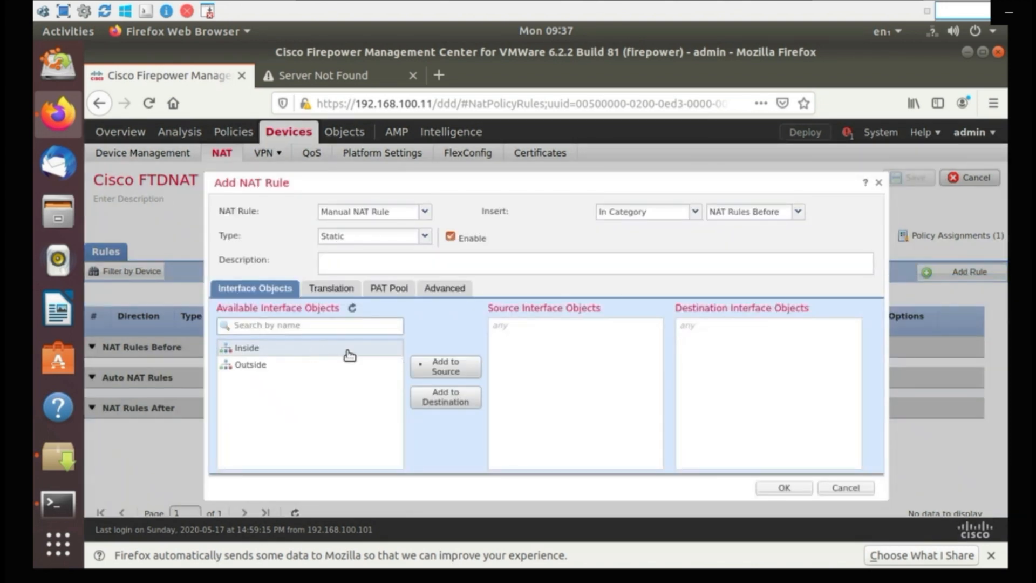
{"action": "left_click", "coordinate": [434, 367]}
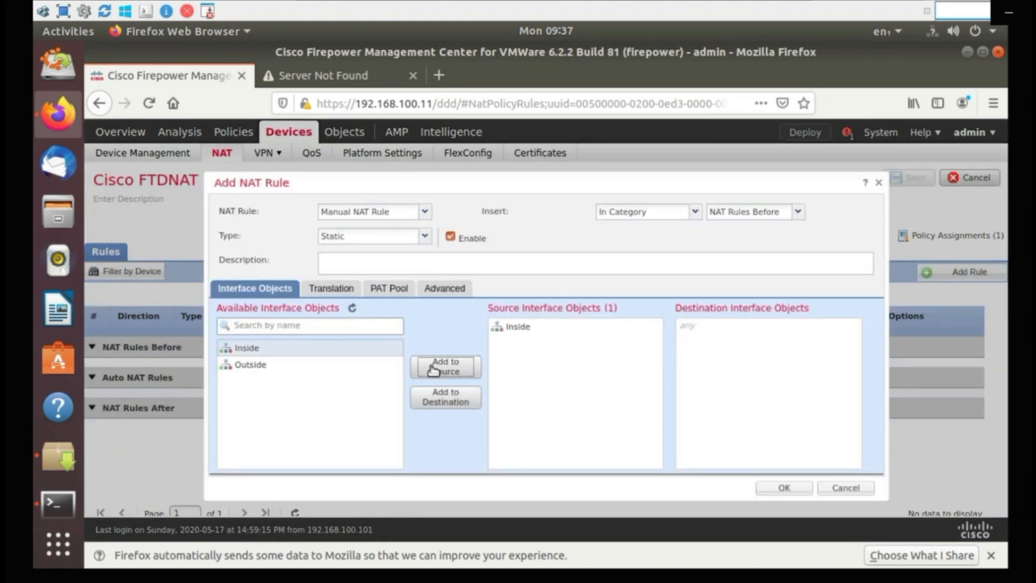
{"action": "left_click", "coordinate": [319, 368]}
{"action": "left_click", "coordinate": [441, 397]}
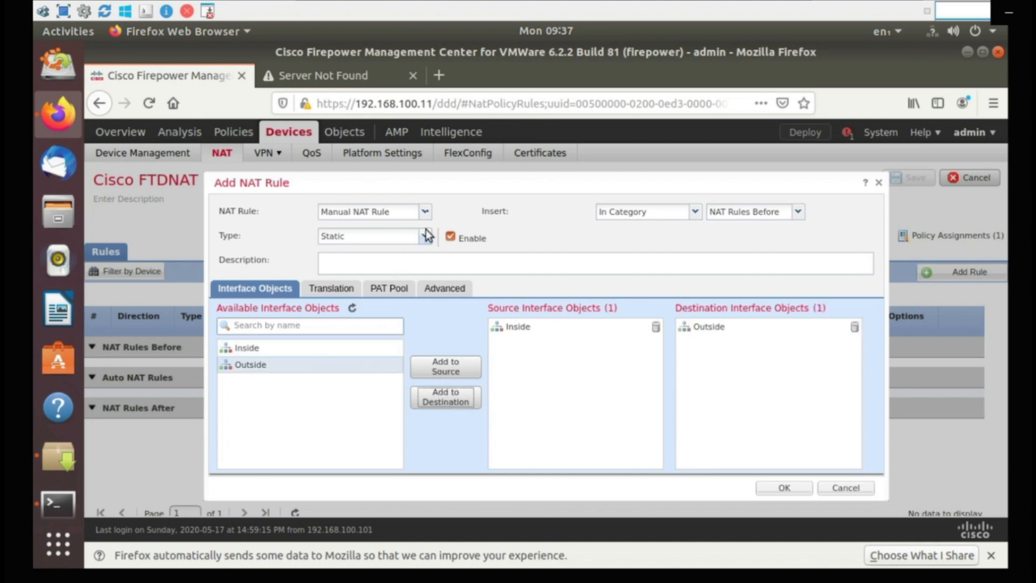
Step: Change the rule to an Auto NAT Rule of type Dynamic and open its translation settings
{"action": "left_click", "coordinate": [426, 212]}
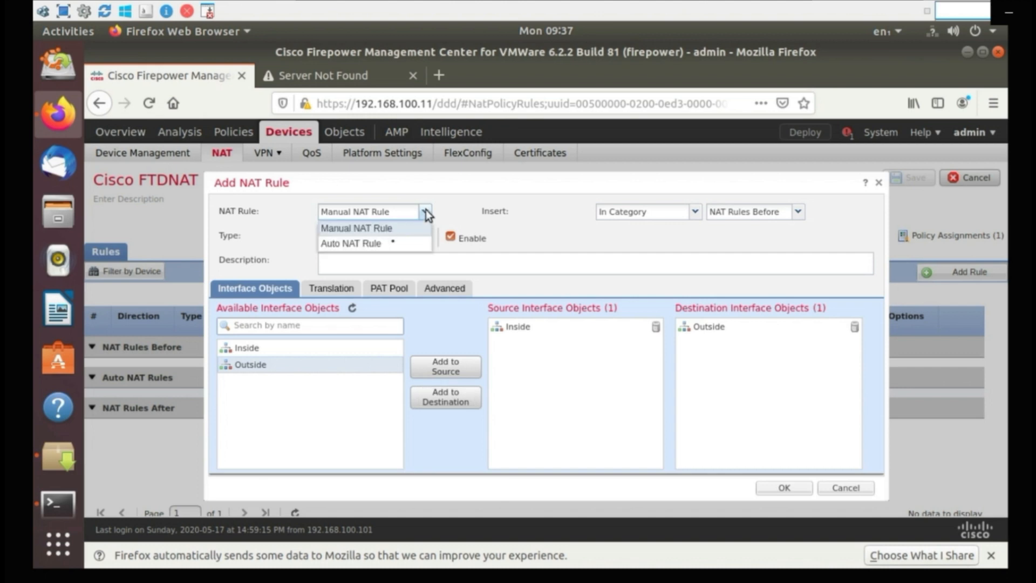
{"action": "left_click", "coordinate": [390, 246]}
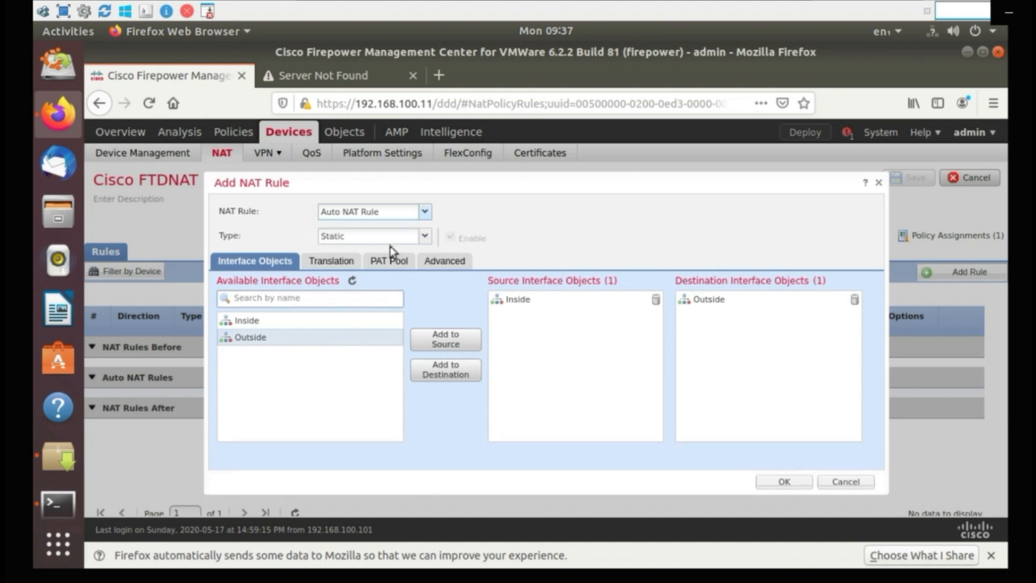
{"action": "left_click", "coordinate": [421, 239]}
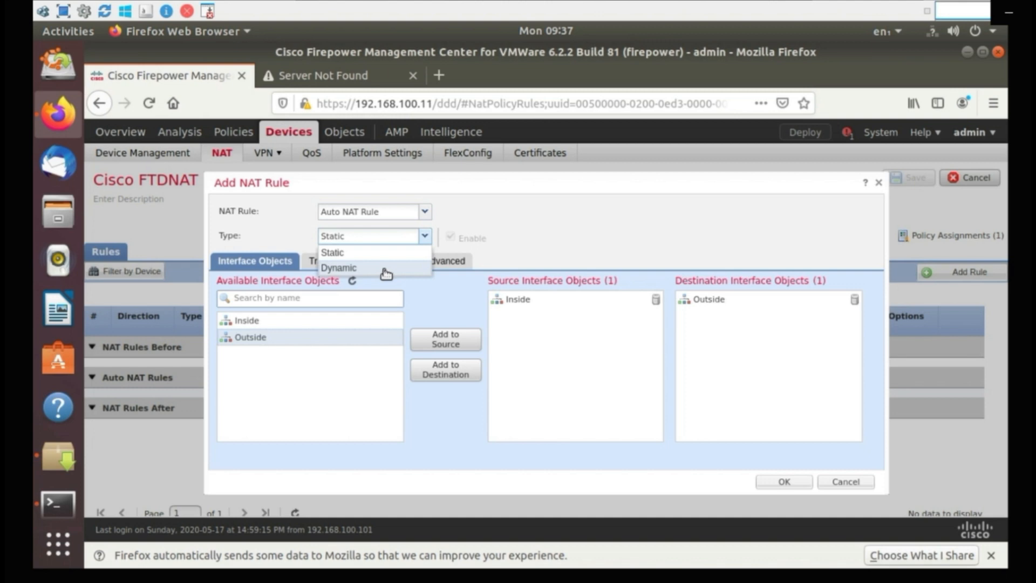
{"action": "left_click", "coordinate": [385, 269]}
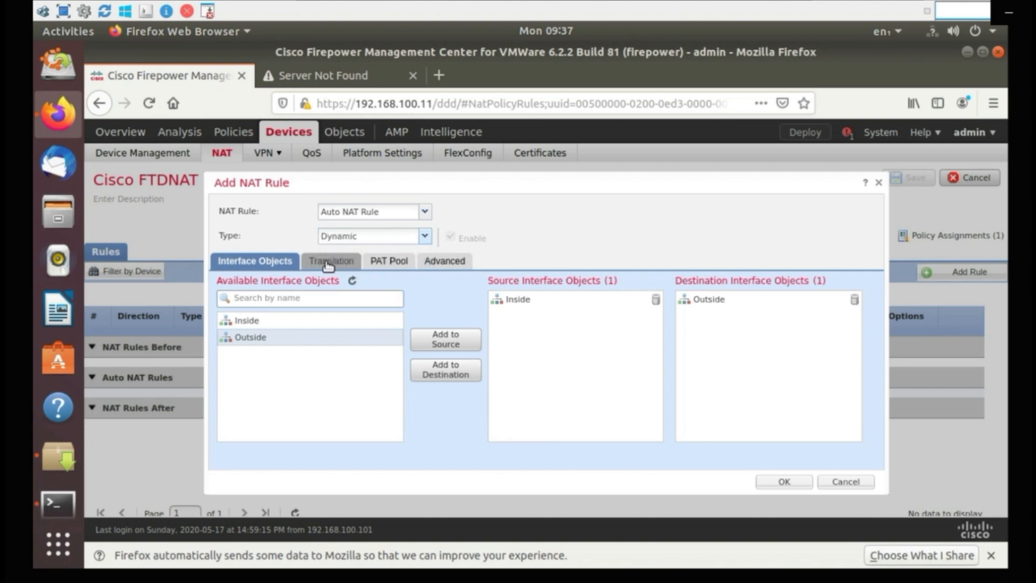
{"action": "left_click", "coordinate": [353, 263]}
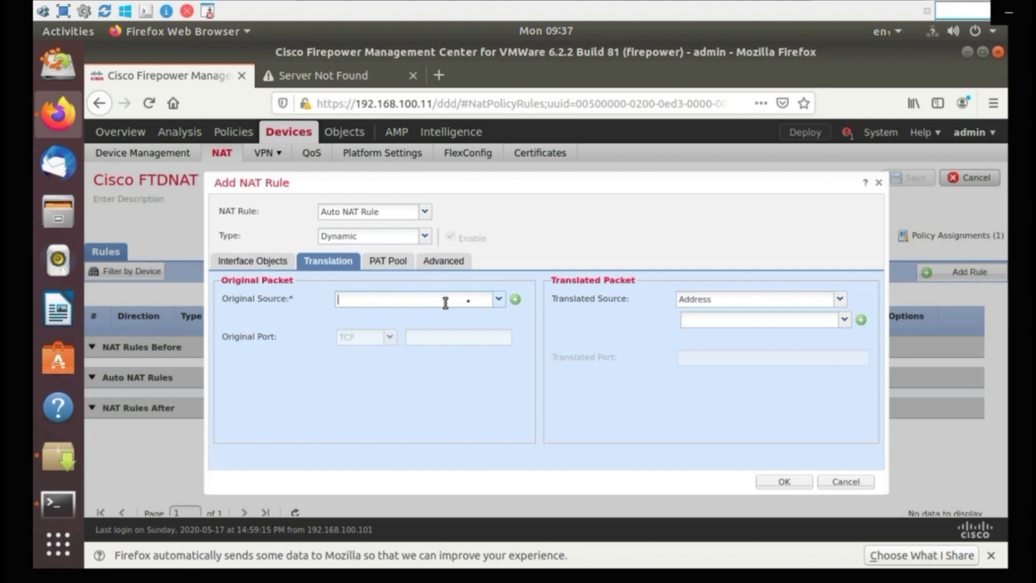
{"action": "left_click", "coordinate": [499, 299]}
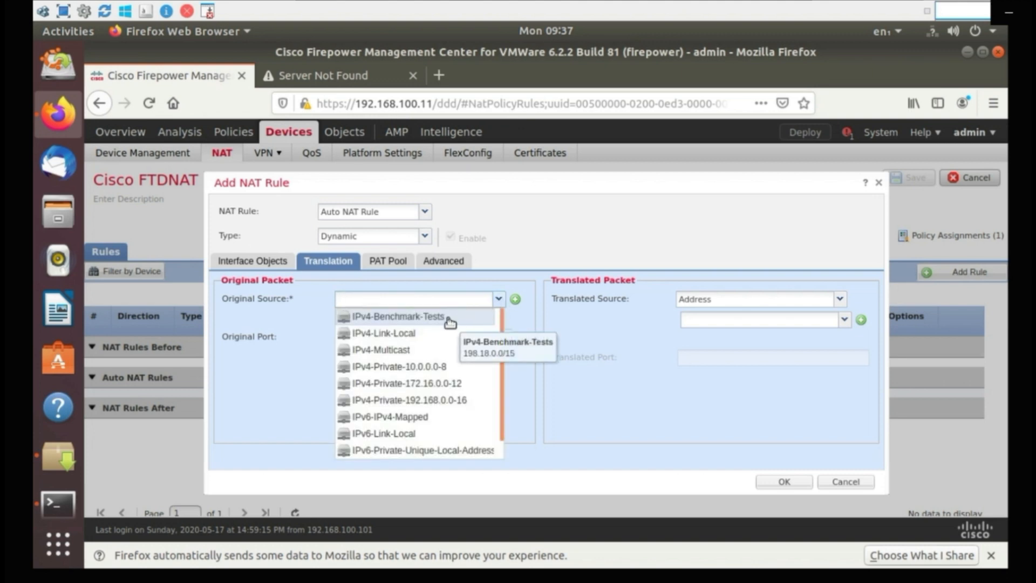
{"action": "type", "text": "an"}
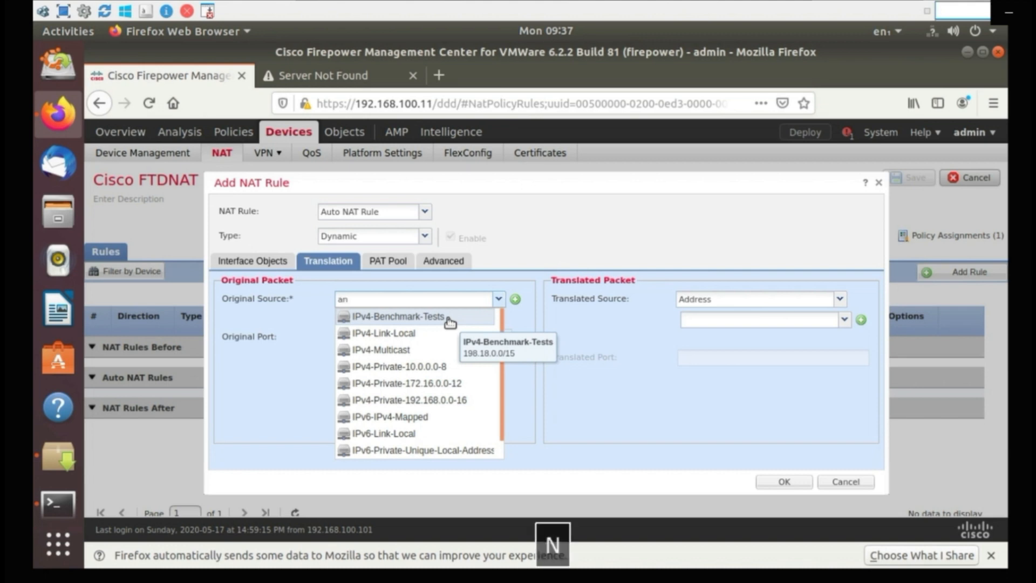
{"action": "key", "text": "BackSpace"}
{"action": "key", "text": "BackSpace"}
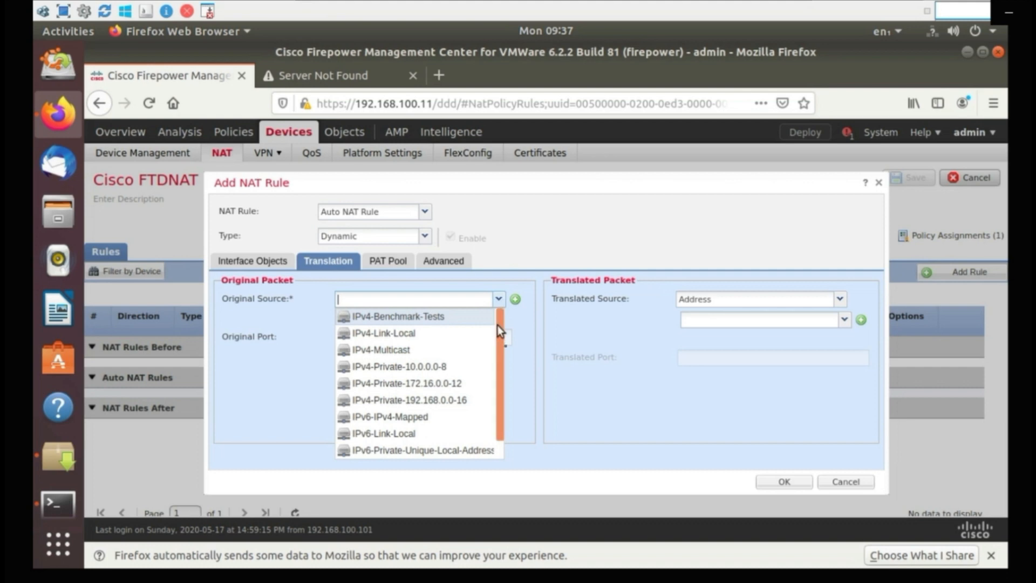
{"action": "left_click_drag", "start_coordinate": [503, 351], "coordinate": [504, 322]}
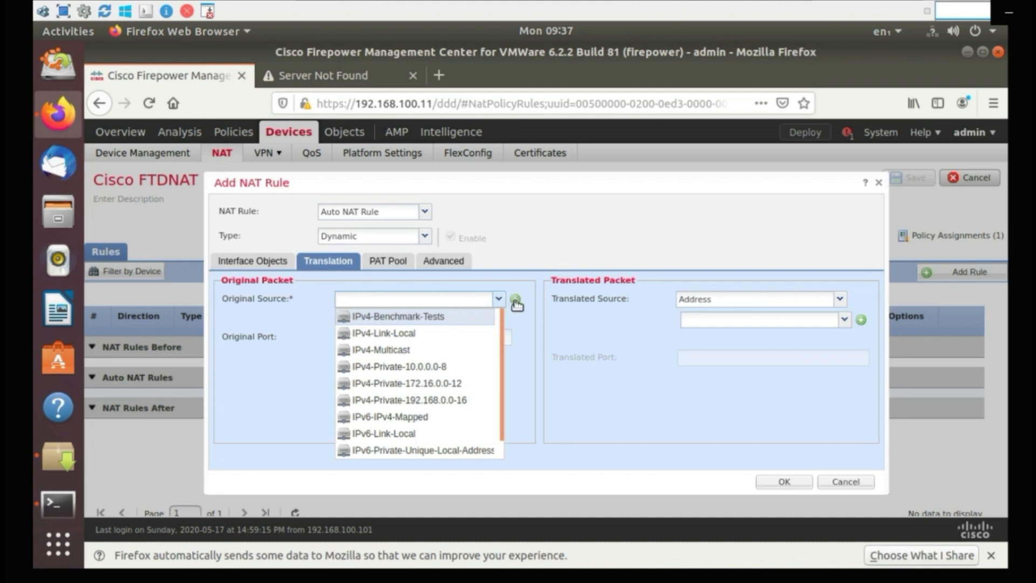
{"action": "left_click", "coordinate": [515, 300]}
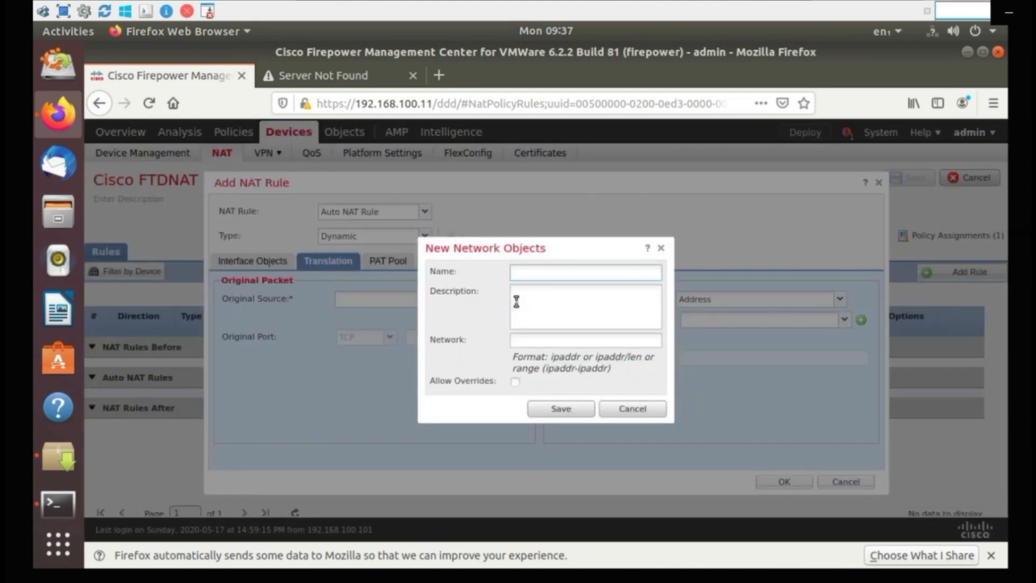
{"action": "left_click", "coordinate": [627, 412]}
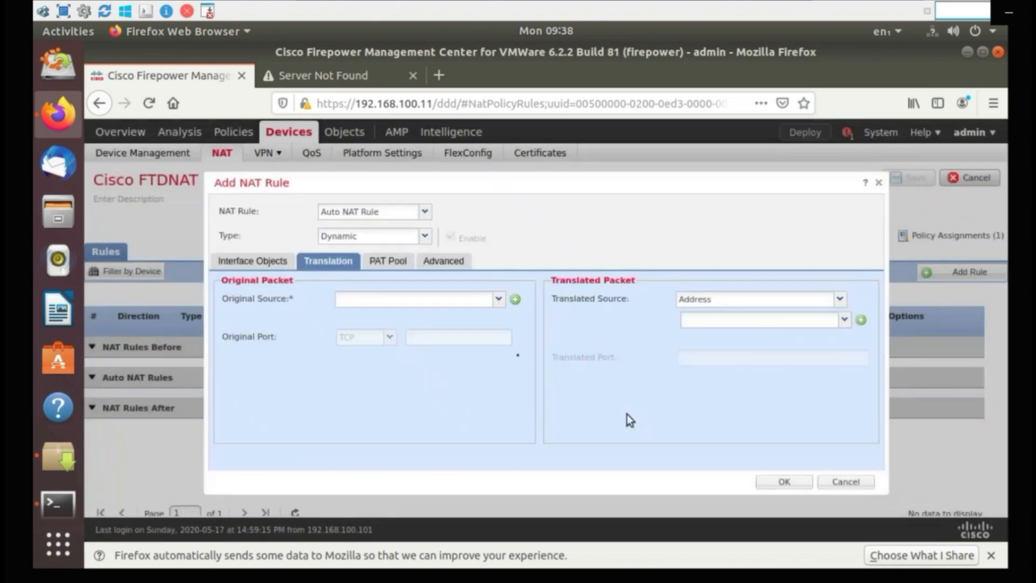
{"action": "left_click", "coordinate": [496, 304]}
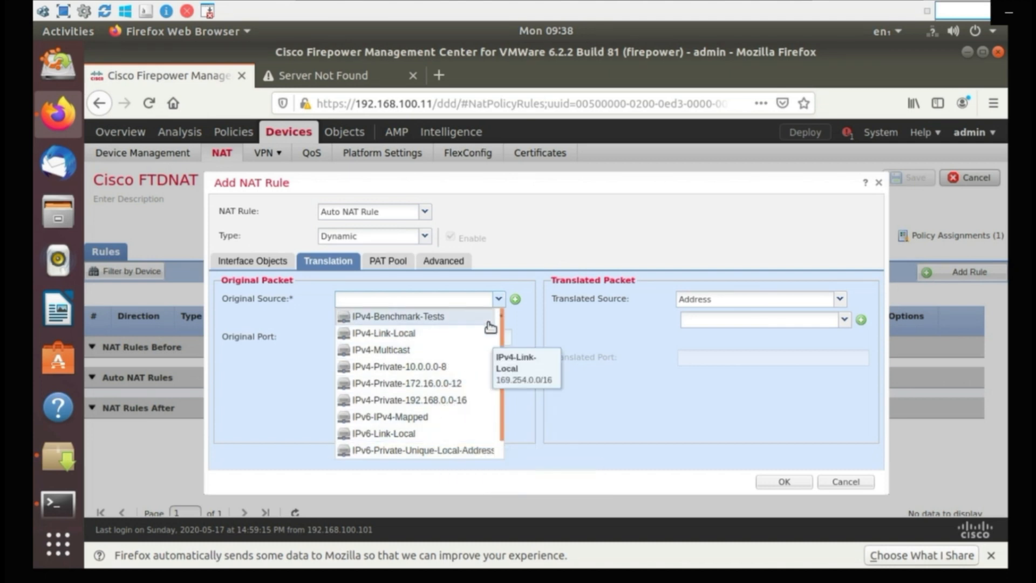
Step: Create and save a network object named LAN for the network 192.168.100.0/24 from the rule's original source setting
{"action": "left_click", "coordinate": [515, 300]}
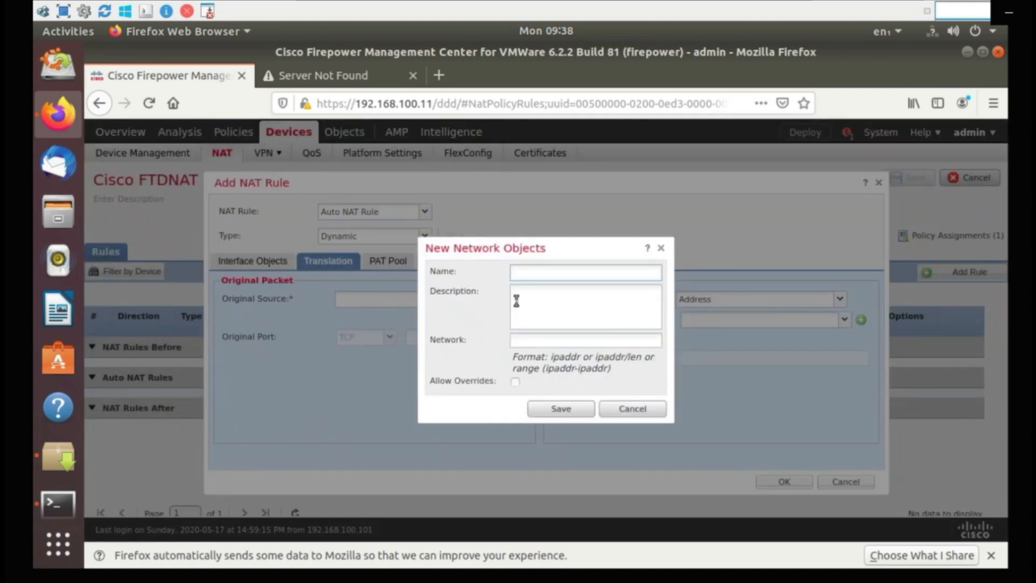
{"action": "type", "text": "LAN"}
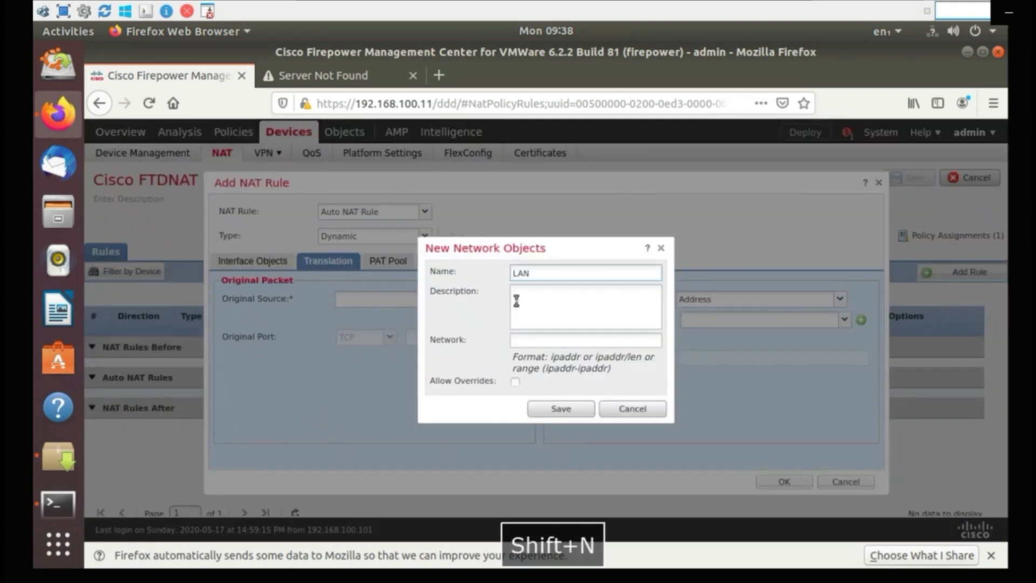
{"action": "left_click", "coordinate": [529, 340]}
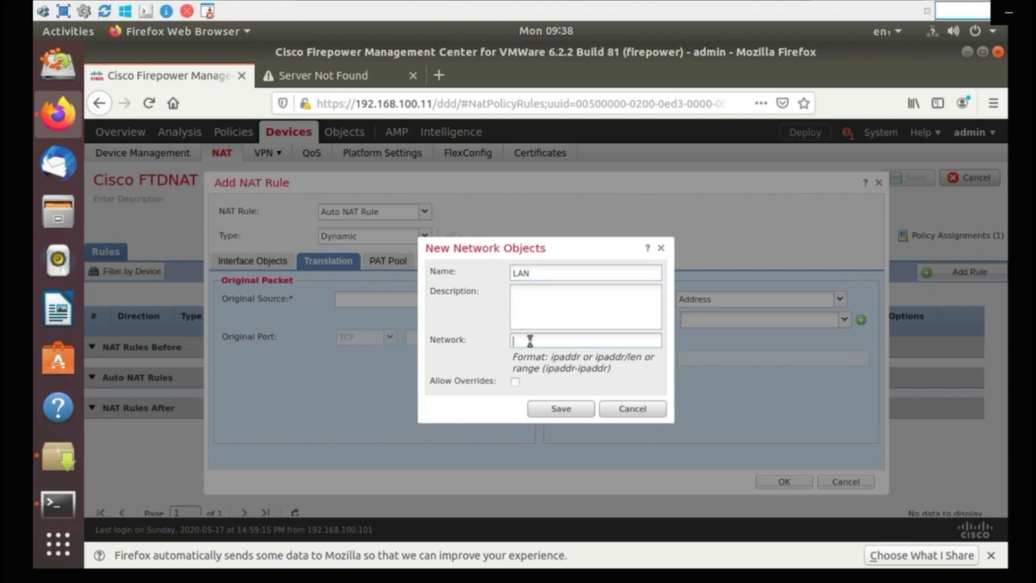
{"action": "type", "text": "192"}
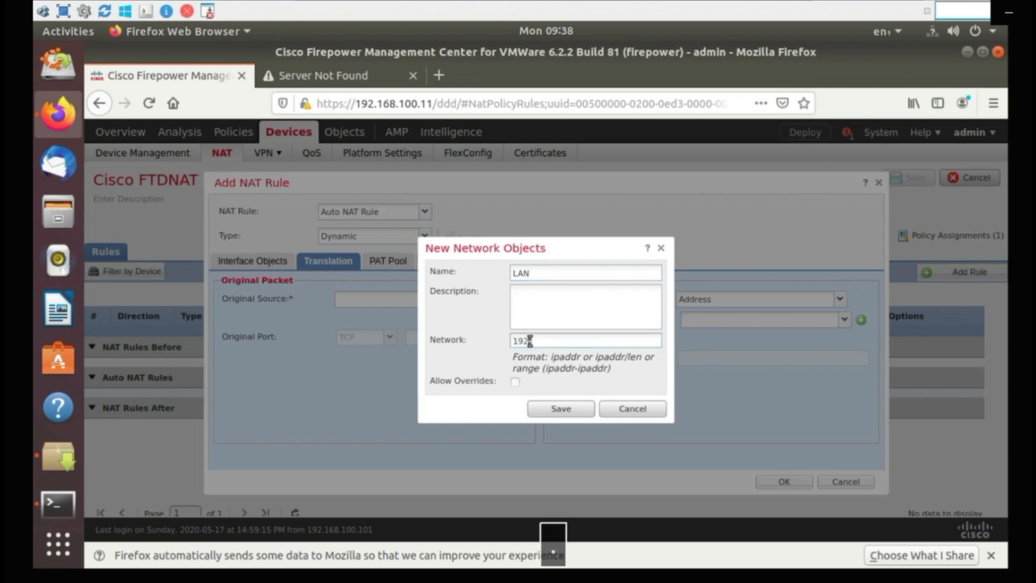
{"action": "type", "text": ".168.1"}
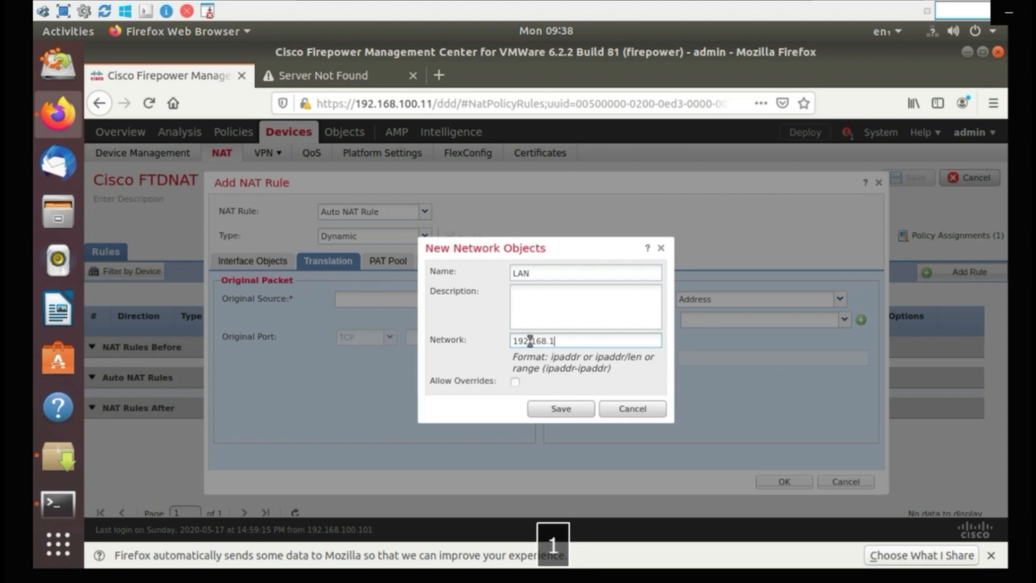
{"action": "type", "text": "00.0"}
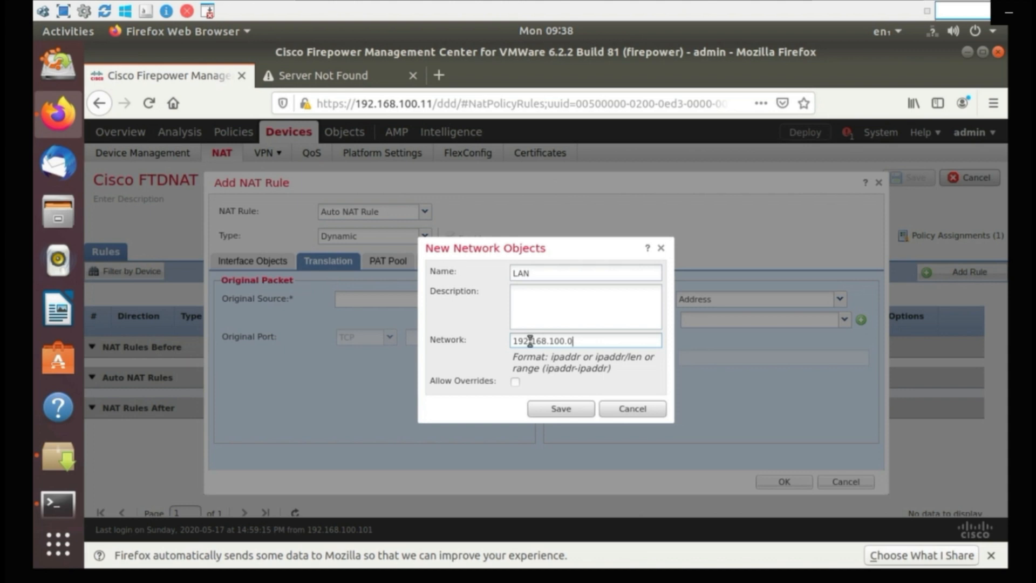
{"action": "type", "text": "/24"}
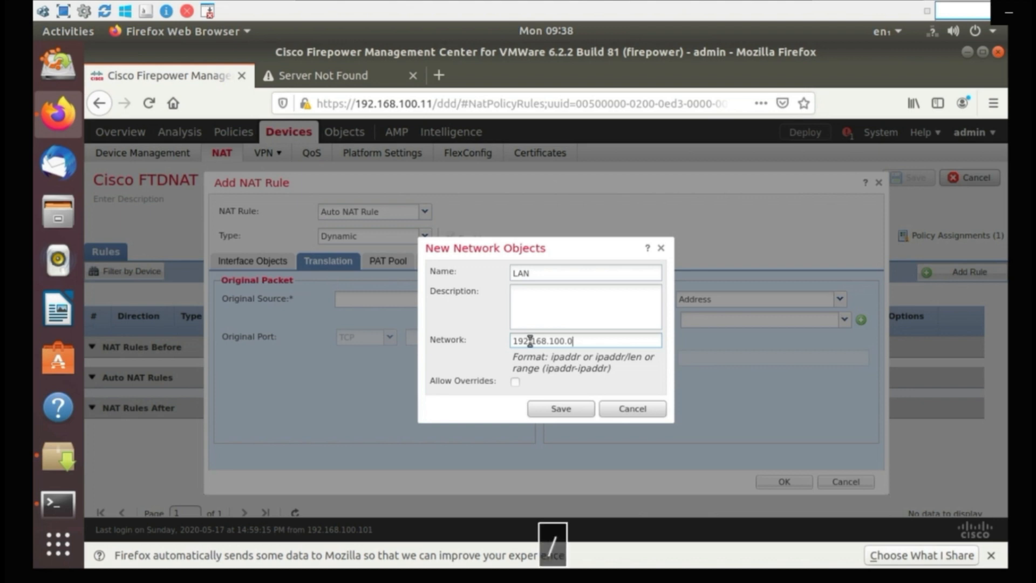
{"action": "left_click", "coordinate": [548, 410]}
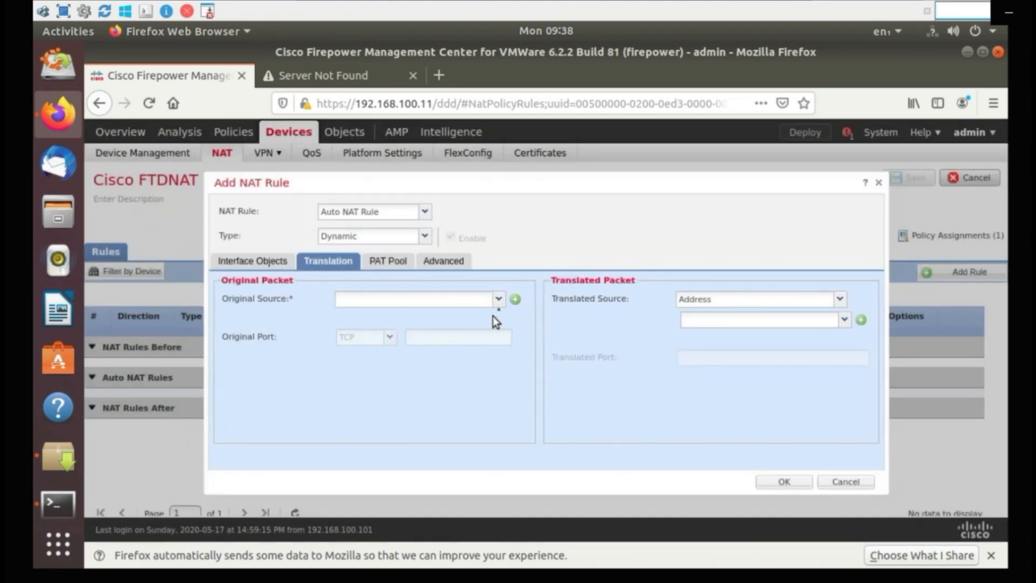
Step: Set the rule's original source to LAN and translated source to Destination Interface IP, and save the rule and the NAT policy
{"action": "left_click", "coordinate": [499, 301]}
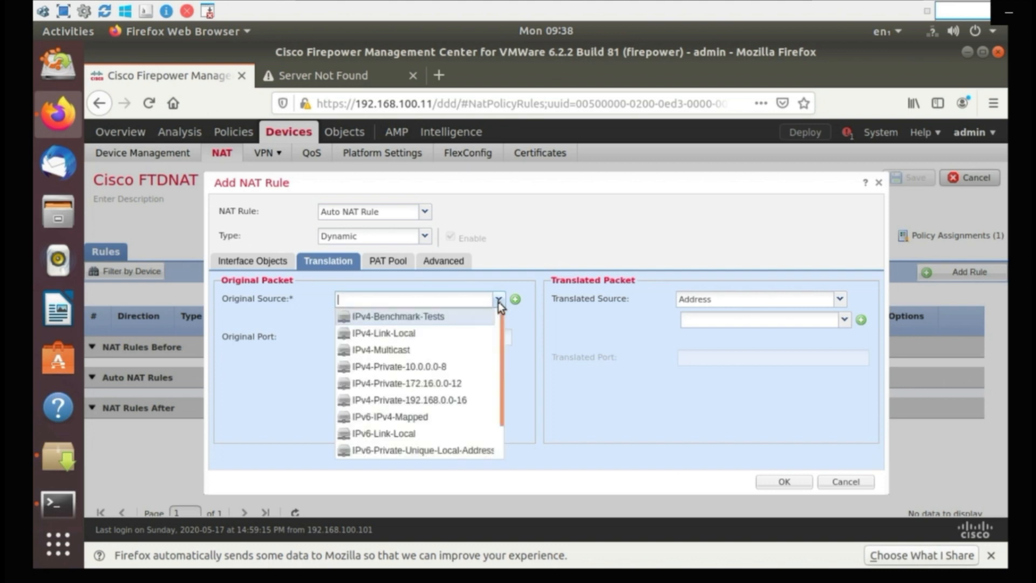
{"action": "left_click_drag", "start_coordinate": [503, 351], "coordinate": [496, 439]}
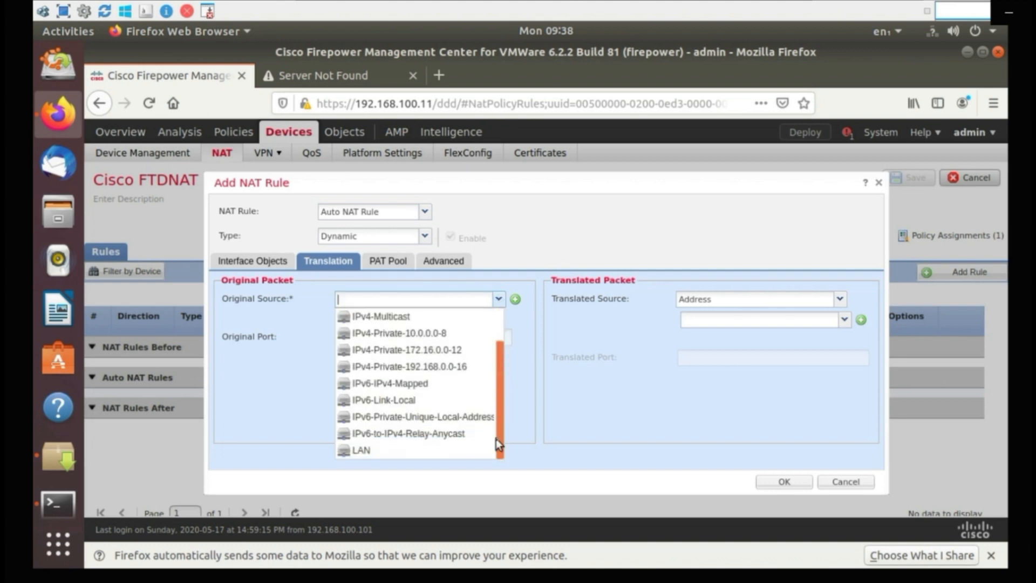
{"action": "left_click", "coordinate": [424, 457]}
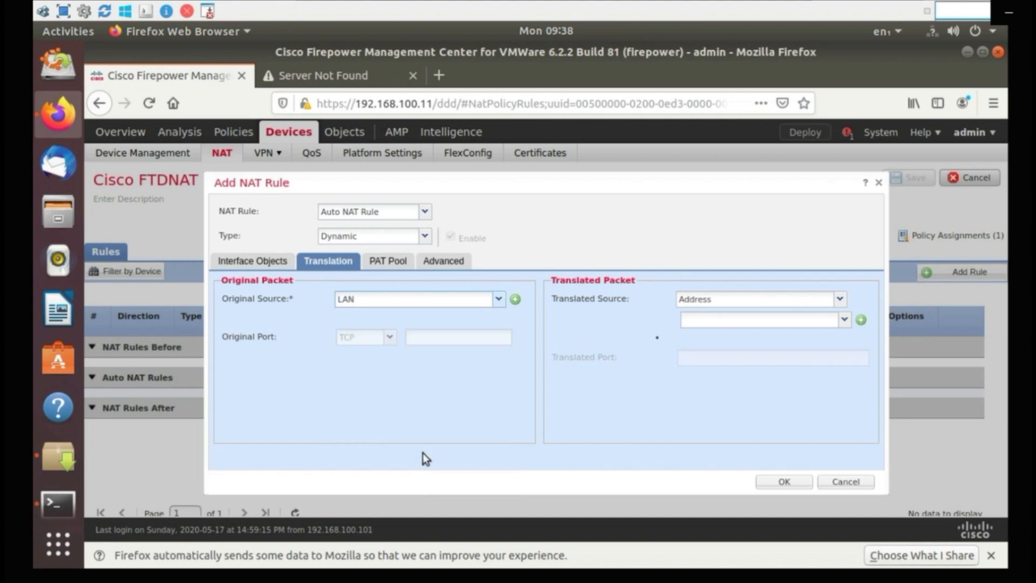
{"action": "left_click", "coordinate": [732, 303]}
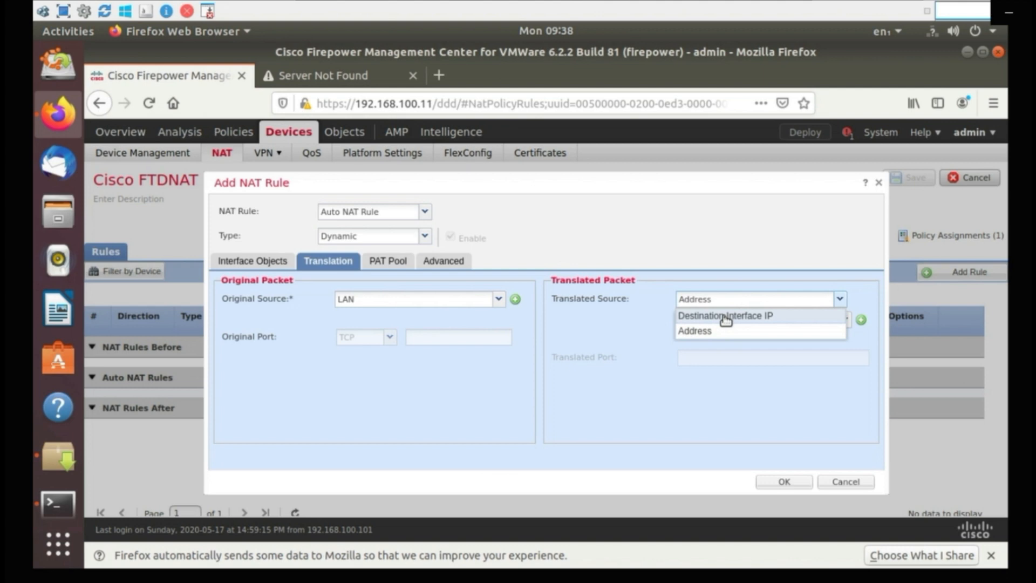
{"action": "left_click", "coordinate": [726, 319]}
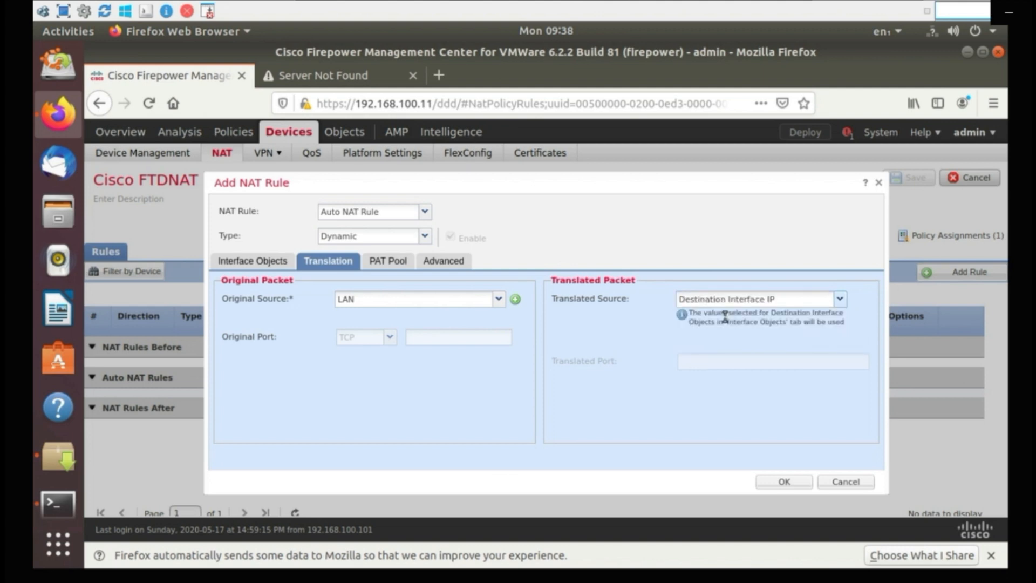
{"action": "left_click", "coordinate": [783, 482]}
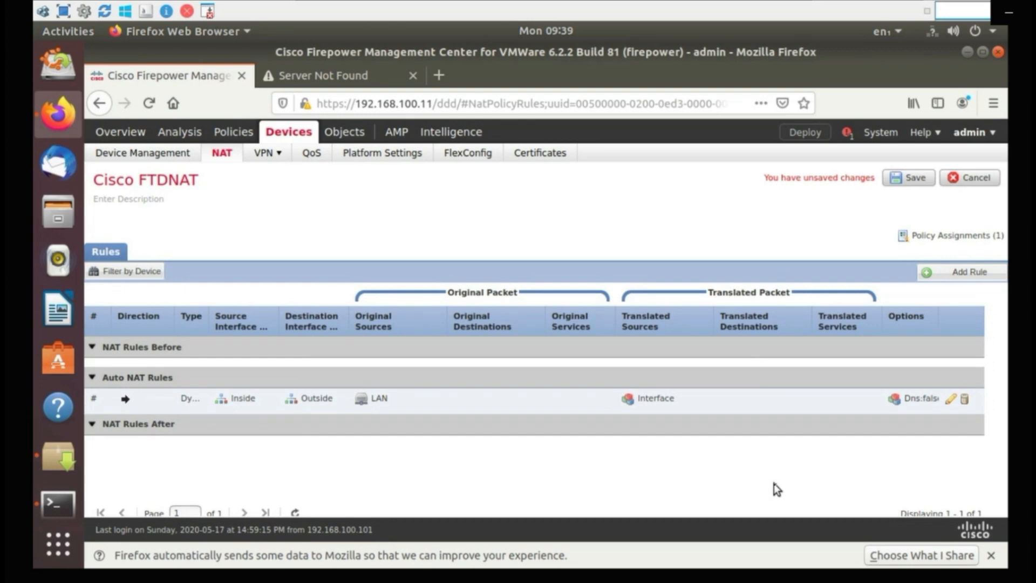
{"action": "left_click", "coordinate": [900, 181]}
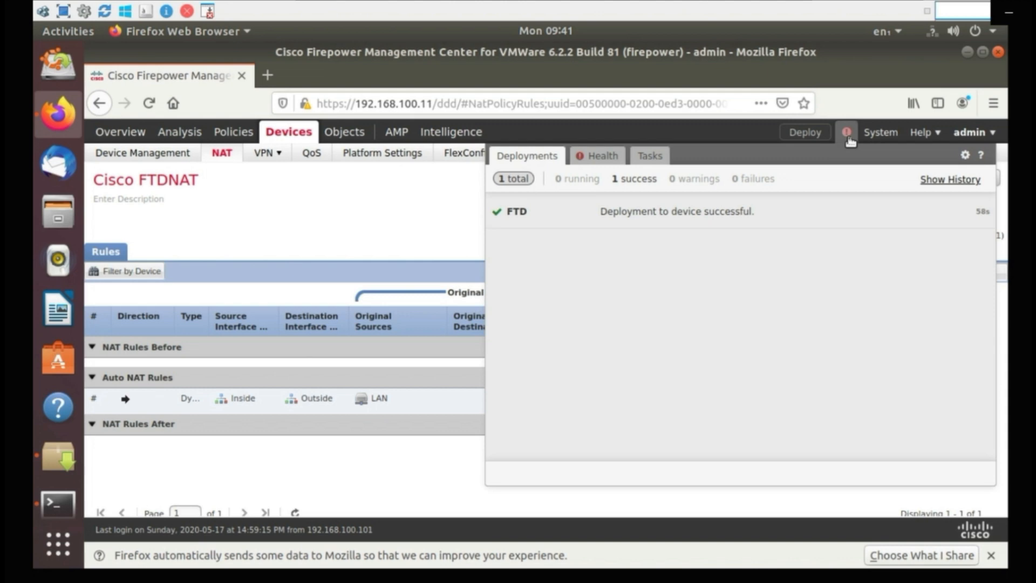
Step: Close the deployment status and open the FTD device's static route settings
{"action": "left_click", "coordinate": [364, 186]}
{"action": "mouse_move", "coordinate": [234, 137]}
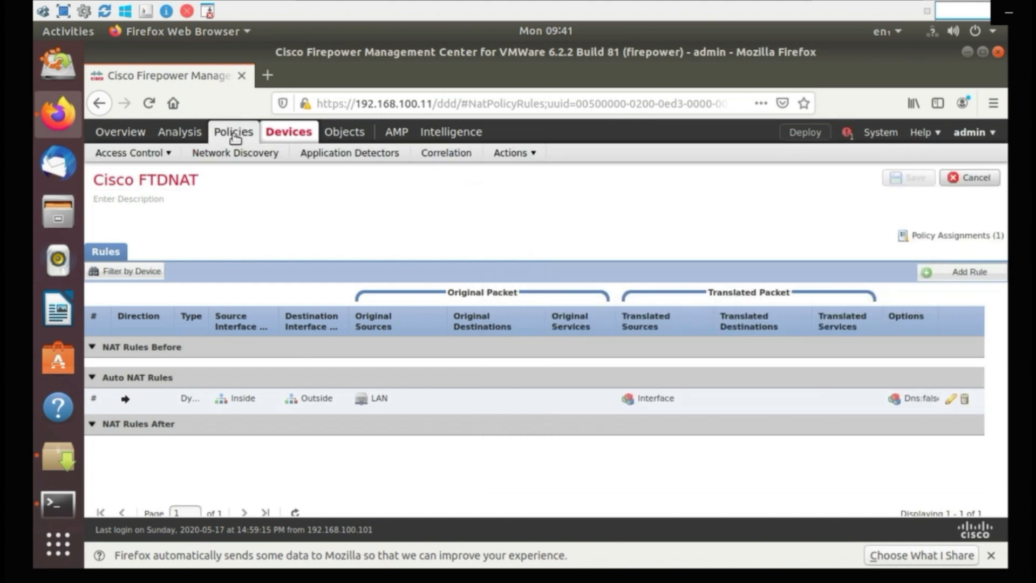
{"action": "mouse_move", "coordinate": [274, 139]}
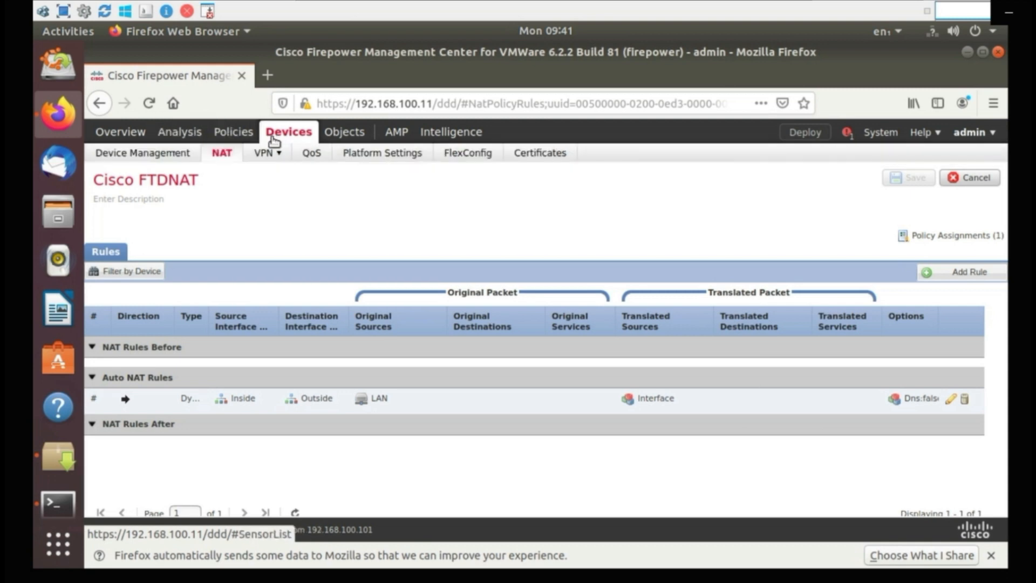
{"action": "left_click", "coordinate": [174, 154]}
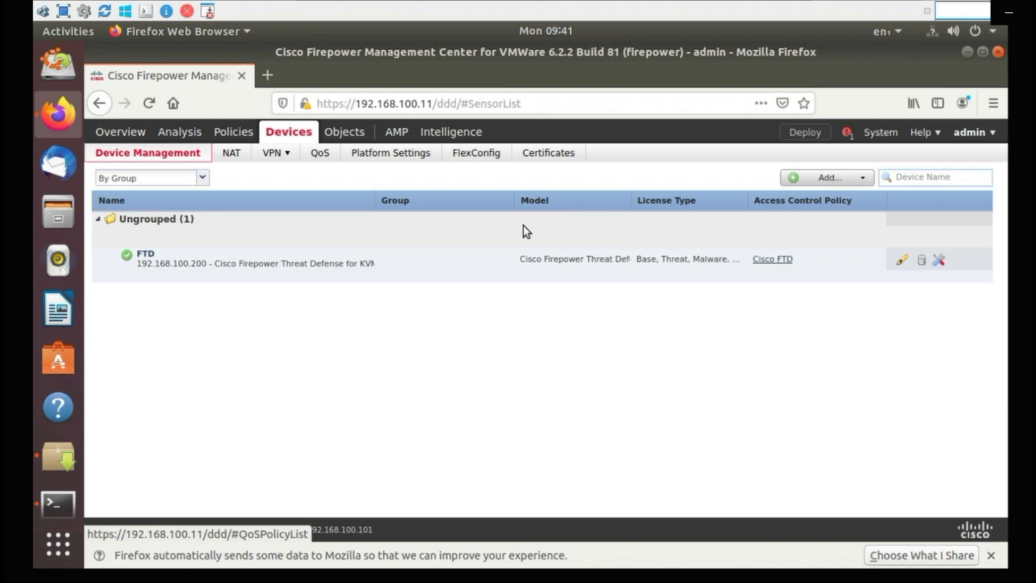
{"action": "left_click", "coordinate": [746, 231]}
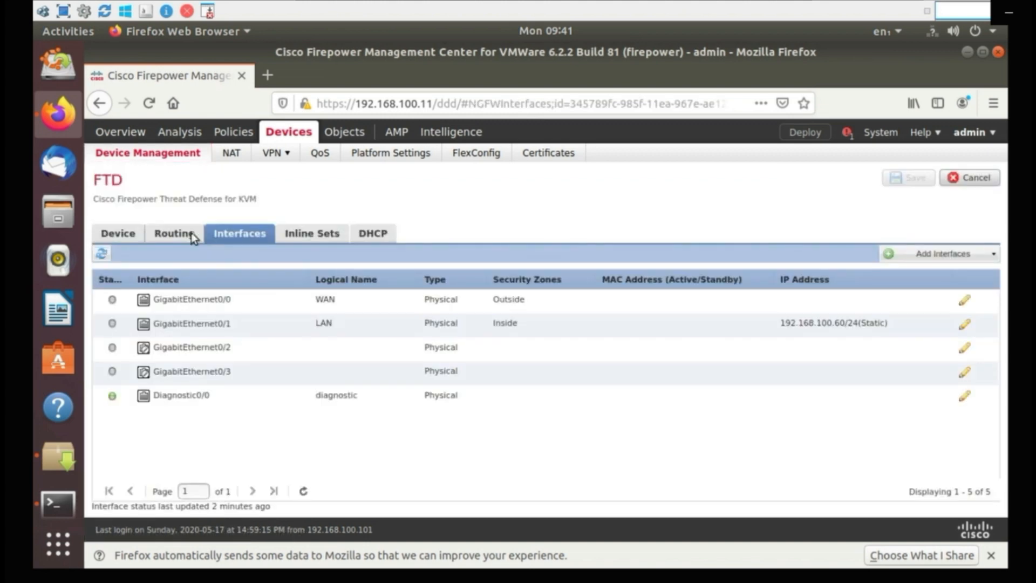
{"action": "left_click", "coordinate": [191, 233]}
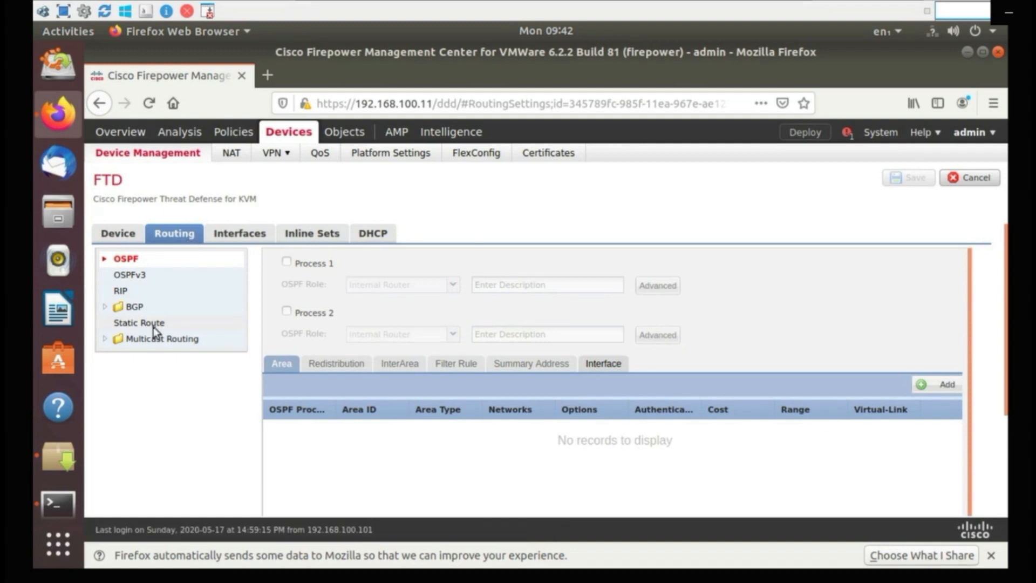
{"action": "left_click", "coordinate": [154, 326]}
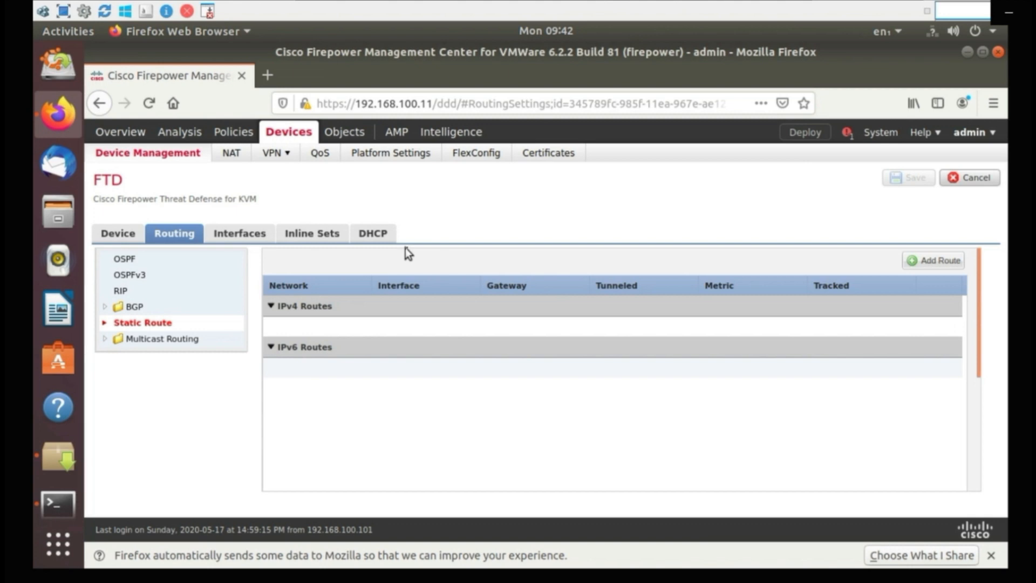
Step: Add an IPv4 static route with any-ipv4 as the selected network and WAN as the interface
{"action": "left_click", "coordinate": [949, 263]}
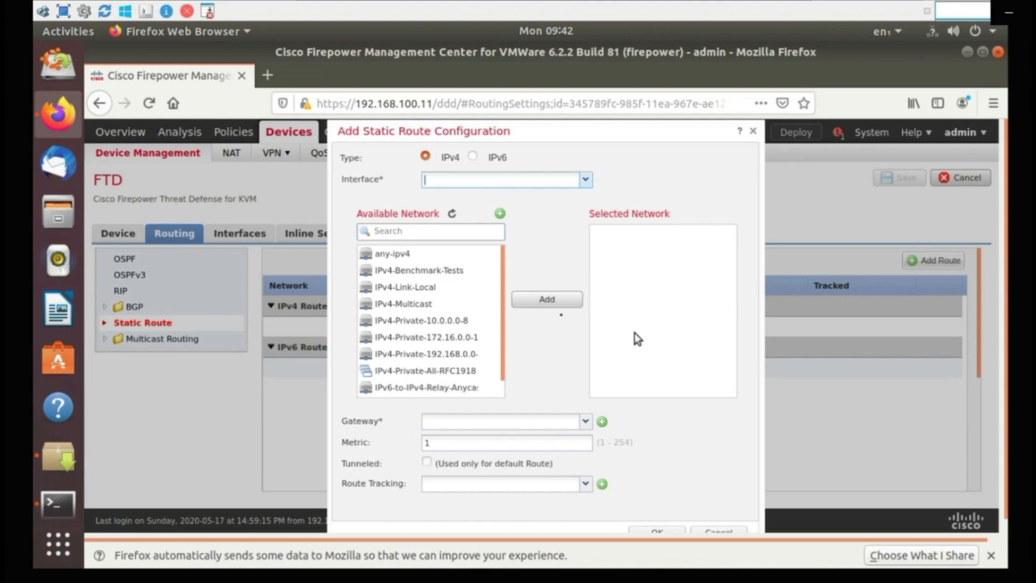
{"action": "left_click", "coordinate": [451, 254]}
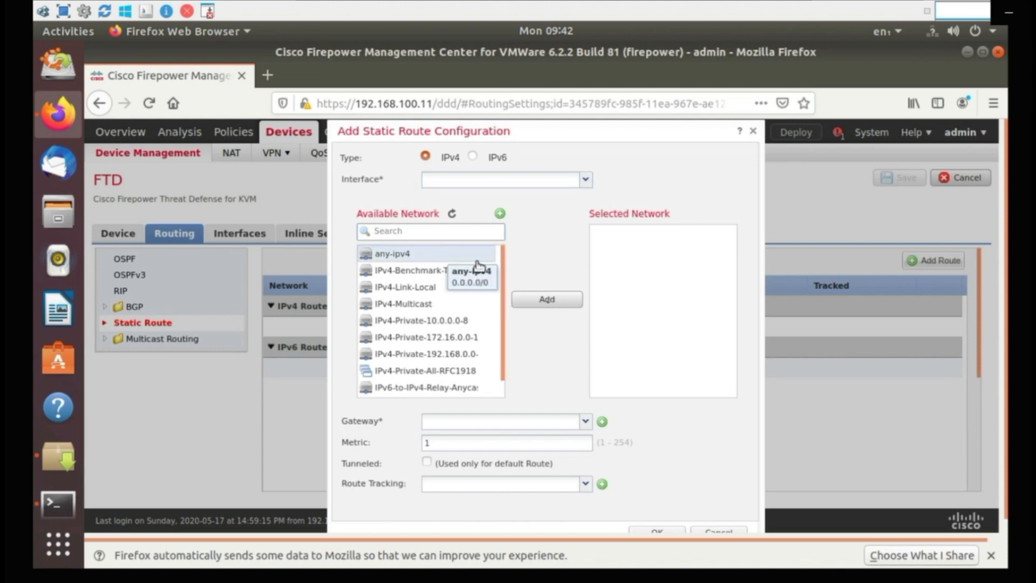
{"action": "left_click", "coordinate": [552, 302]}
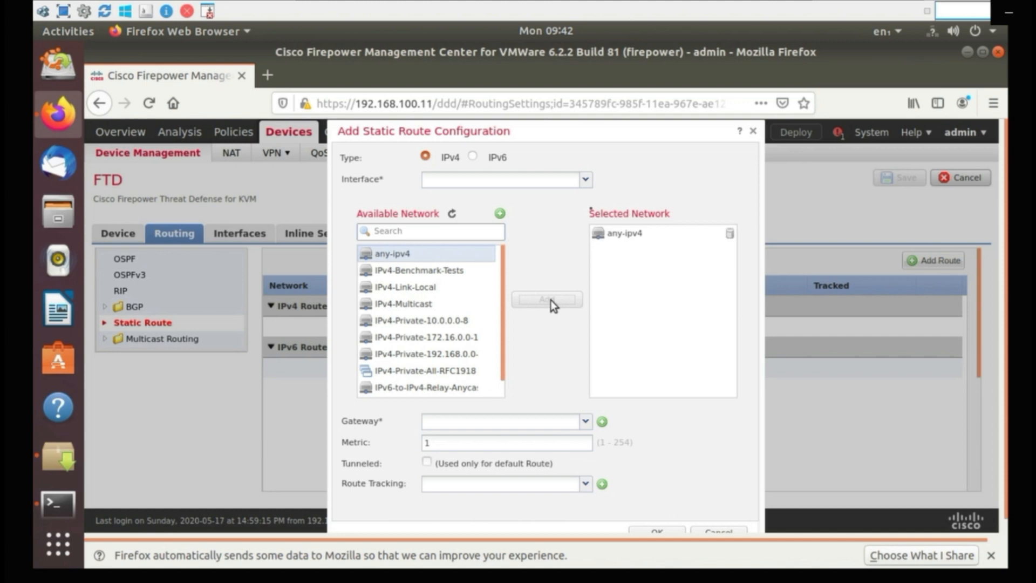
{"action": "left_click", "coordinate": [589, 185]}
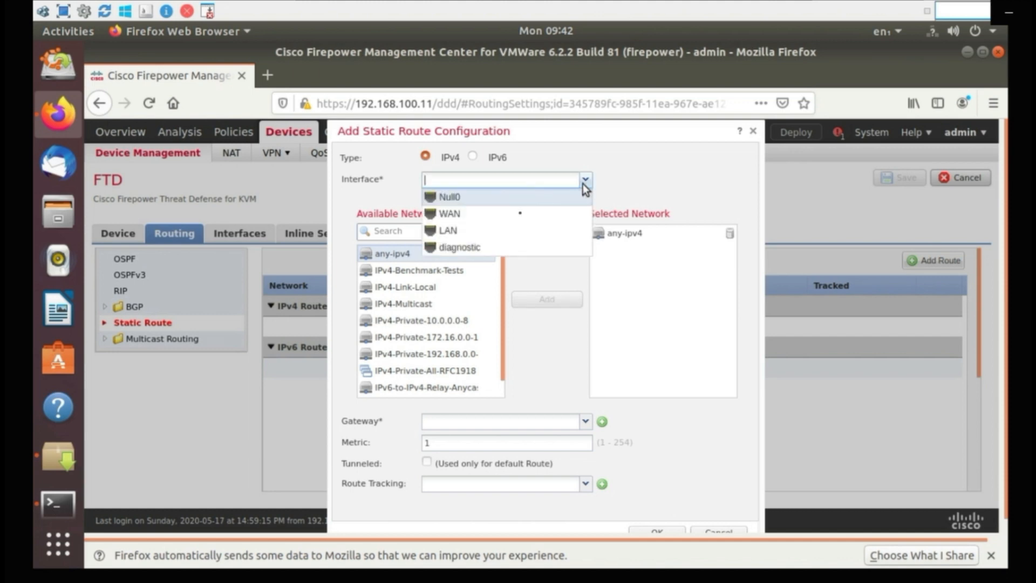
{"action": "left_click", "coordinate": [518, 214]}
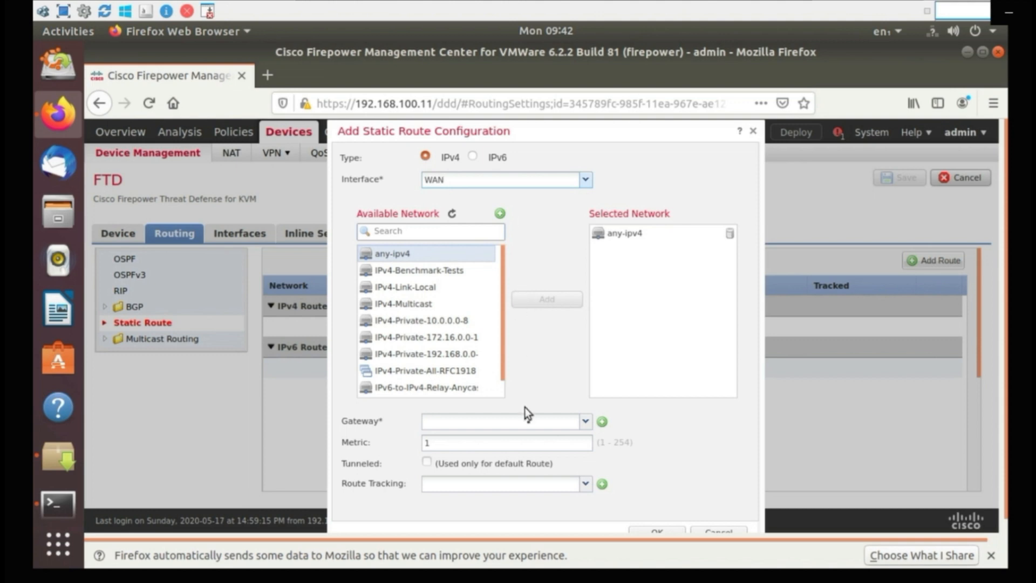
Step: Start a new network object for the route's gateway and name it WAN_Gateway
{"action": "left_click", "coordinate": [603, 422]}
{"action": "type", "text": "192"}
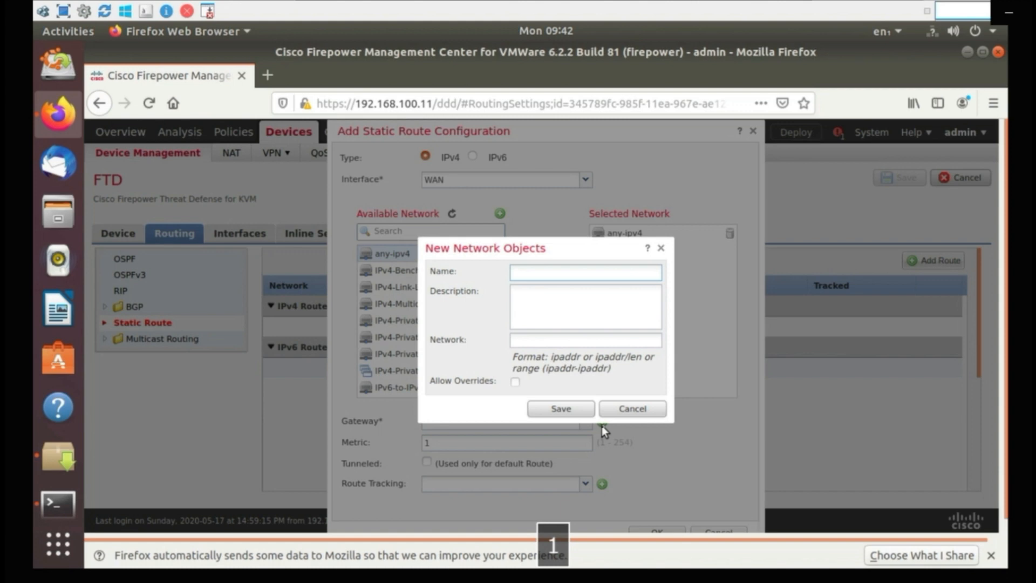
{"action": "key", "text": "BackSpace"}
{"action": "key", "text": "BackSpace"}
{"action": "key", "text": "BackSpace"}
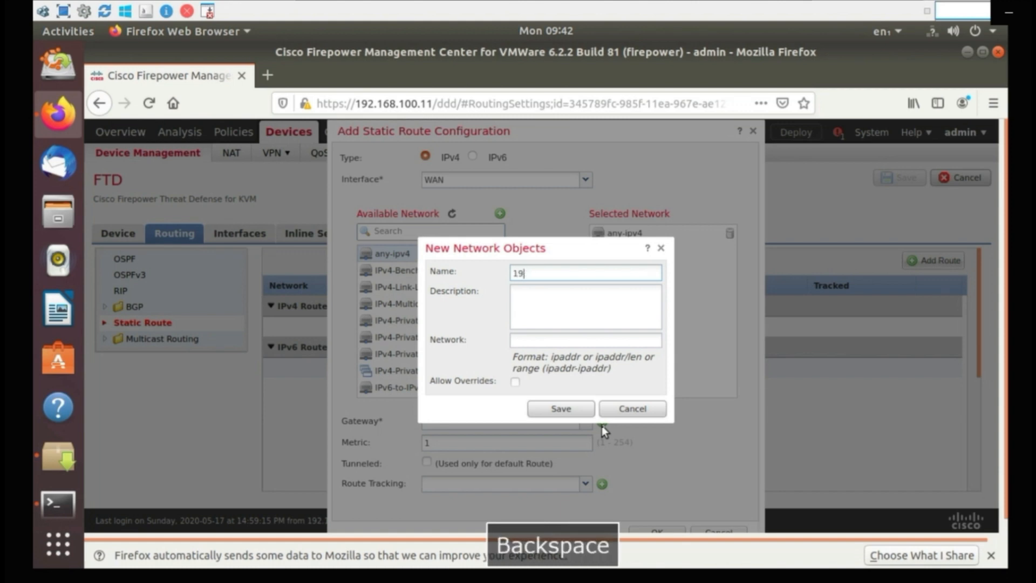
{"action": "type", "text": "Gate"}
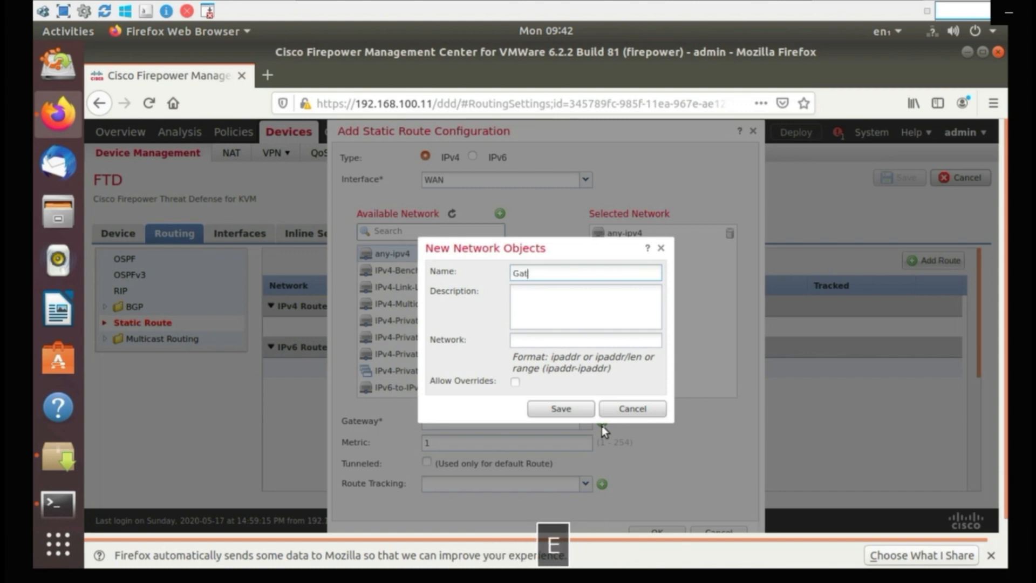
{"action": "key", "text": "BackSpace"}
{"action": "key", "text": "BackSpace"}
{"action": "key", "text": "BackSpace"}
{"action": "key", "text": "BackSpace"}
{"action": "type", "text": "WAN"}
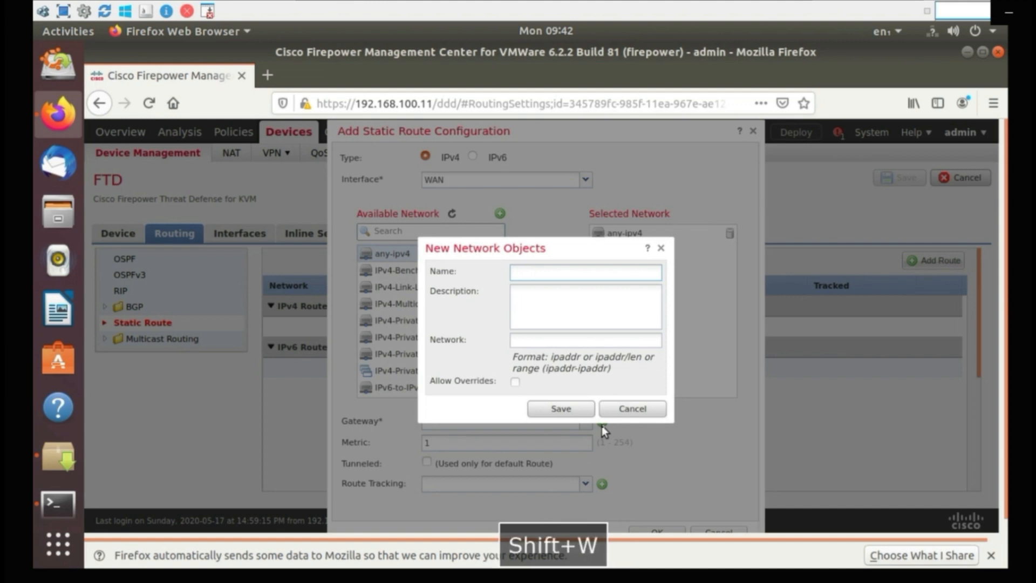
{"action": "key", "text": "BackSpace"}
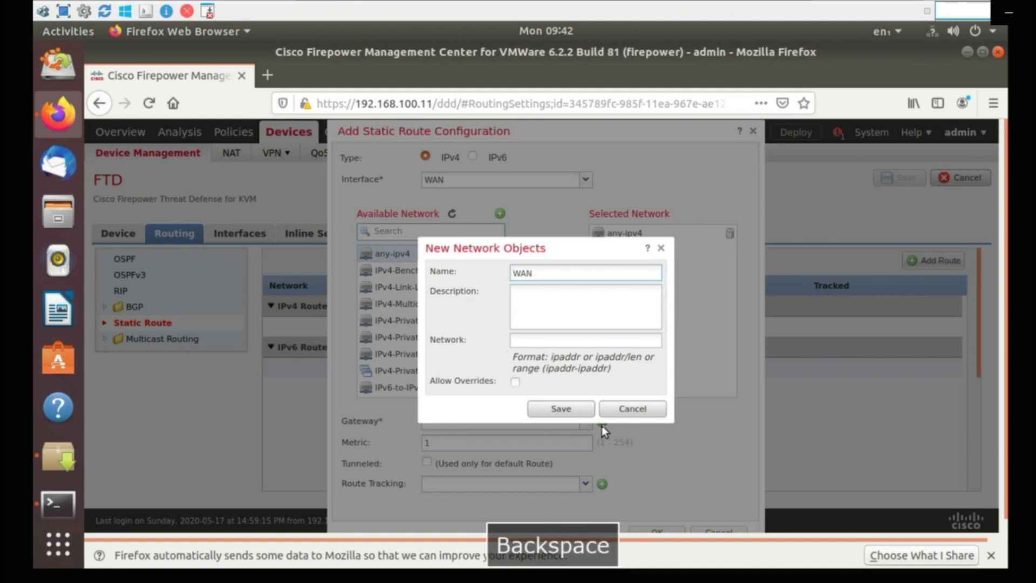
{"action": "type", "text": "_Ga"}
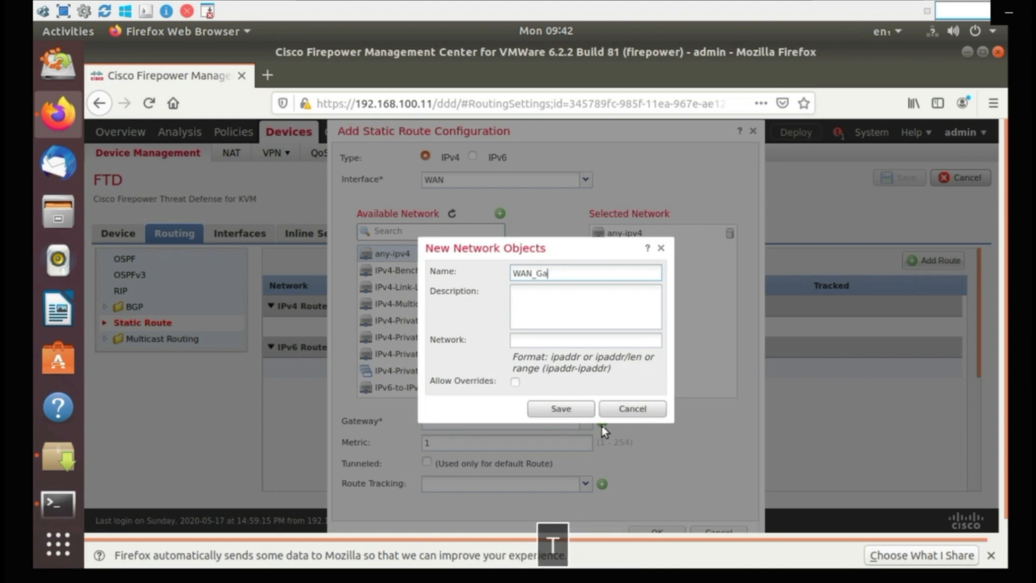
{"action": "type", "text": "teway"}
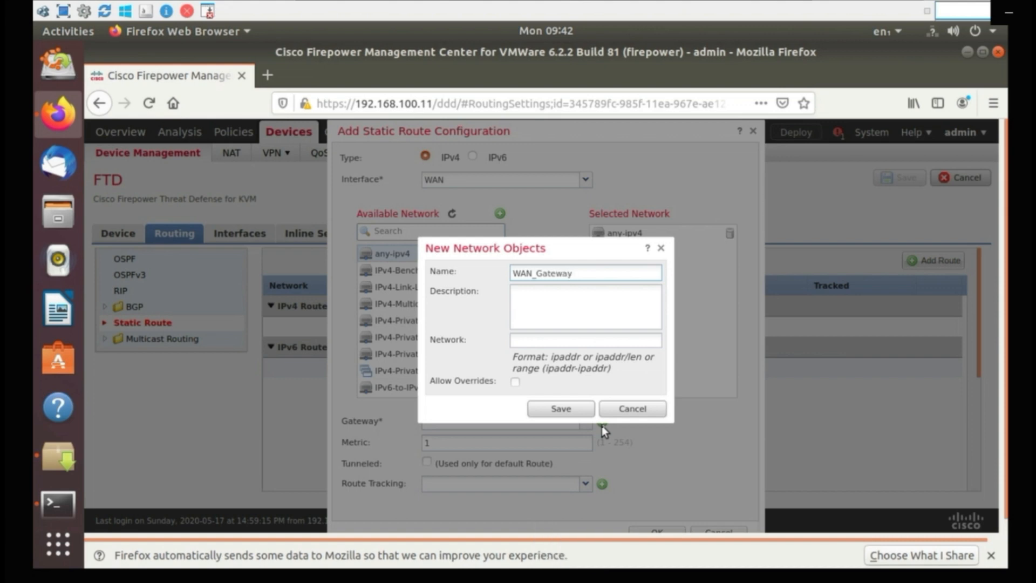
Step: Set the gateway object's network address to 192.168.25.1
{"action": "left_click", "coordinate": [553, 338]}
{"action": "type", "text": "192.1"}
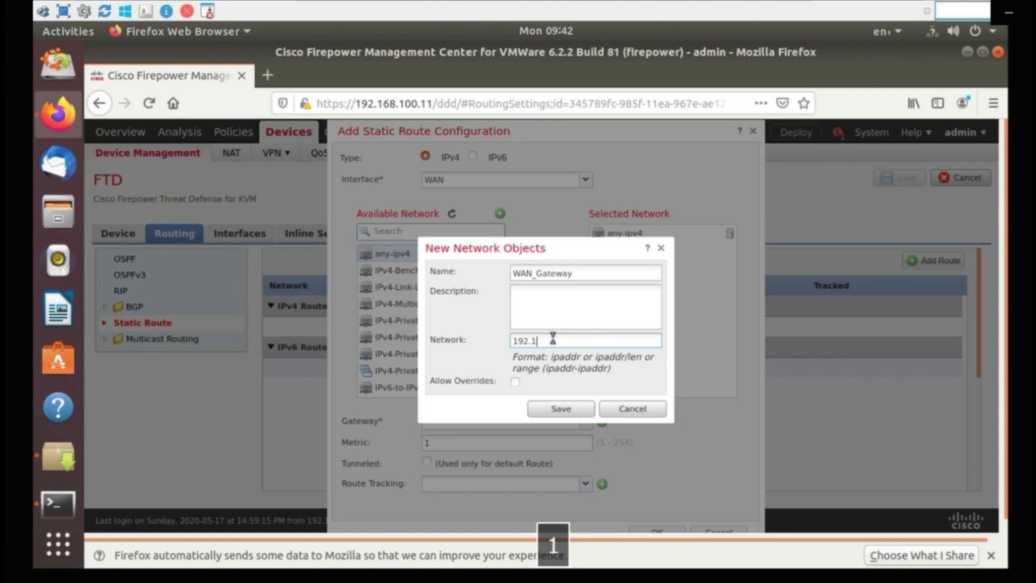
{"action": "type", "text": "68.1"}
{"action": "type", "text": "25.1"}
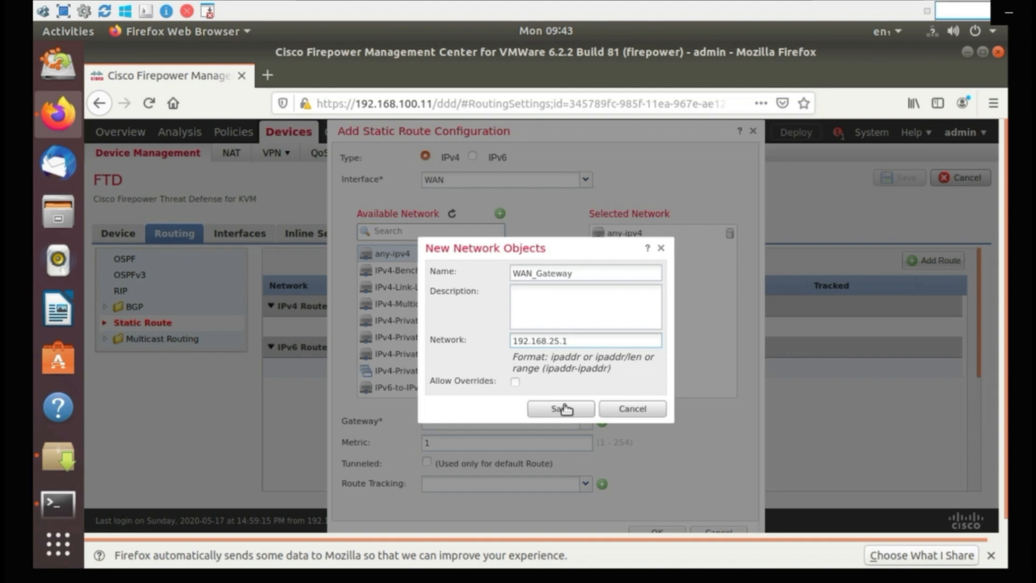
Step: Try to save the gateway object with a /24 prefix added to its address, and remove the prefix
{"action": "type", "text": "/24"}
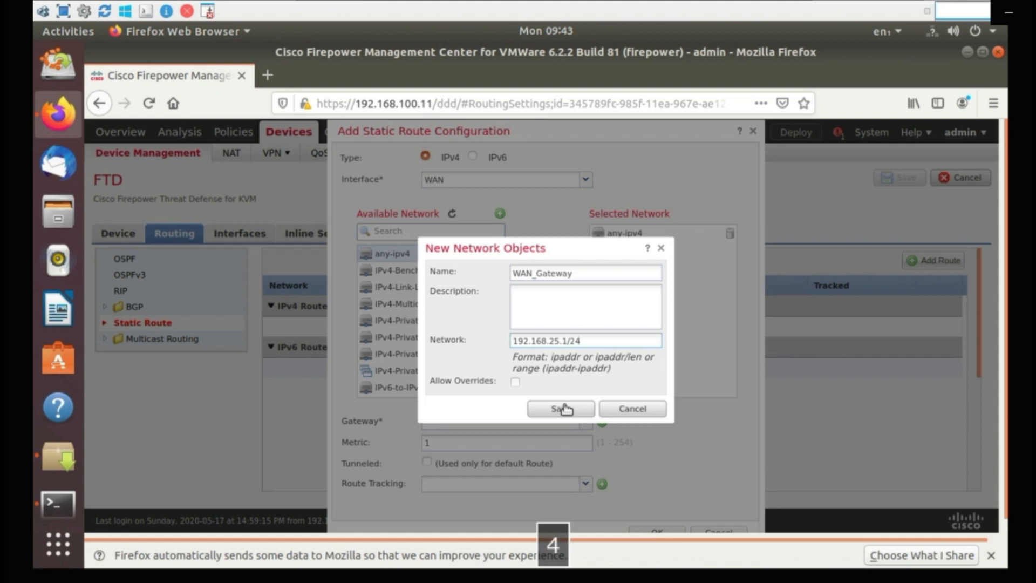
{"action": "left_click", "coordinate": [564, 408]}
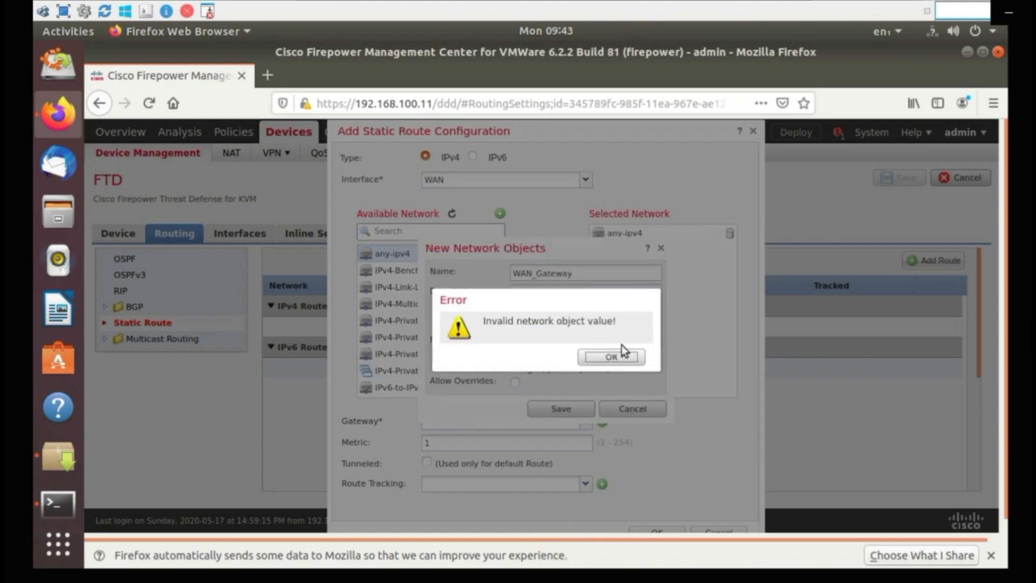
{"action": "left_click", "coordinate": [611, 357]}
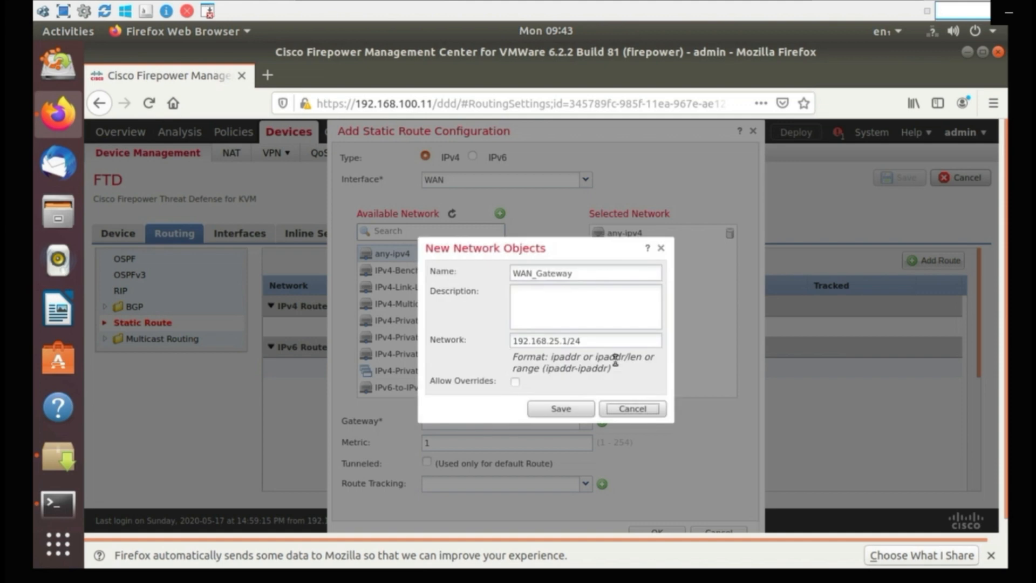
{"action": "left_click", "coordinate": [628, 337]}
{"action": "key", "text": "BackSpace"}
{"action": "key", "text": "BackSpace"}
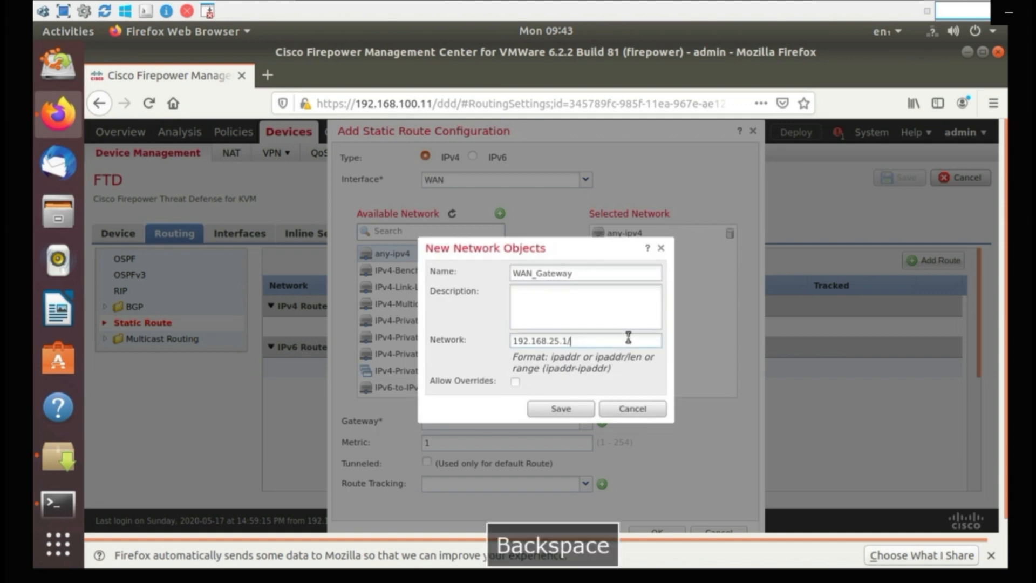
{"action": "key", "text": "BackSpace"}
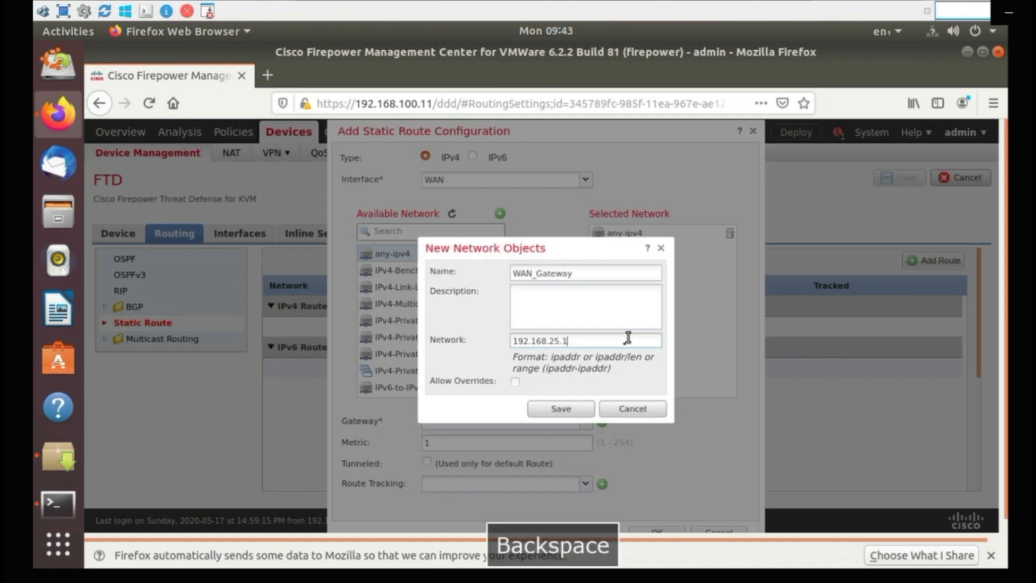
Step: Save the gateway object and select WAN_Gateway as the static route's gateway
{"action": "left_click", "coordinate": [587, 408]}
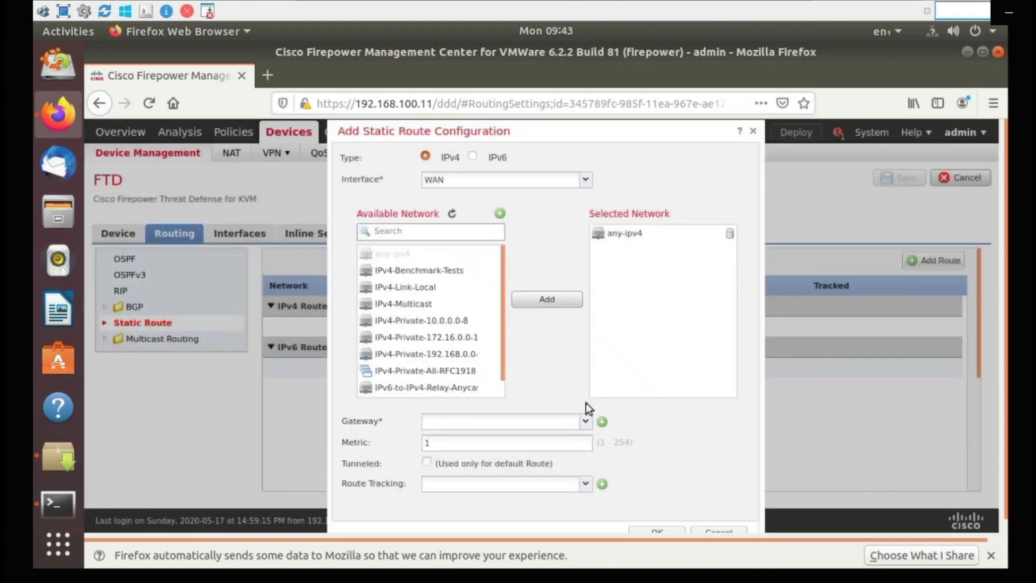
{"action": "left_click", "coordinate": [586, 423]}
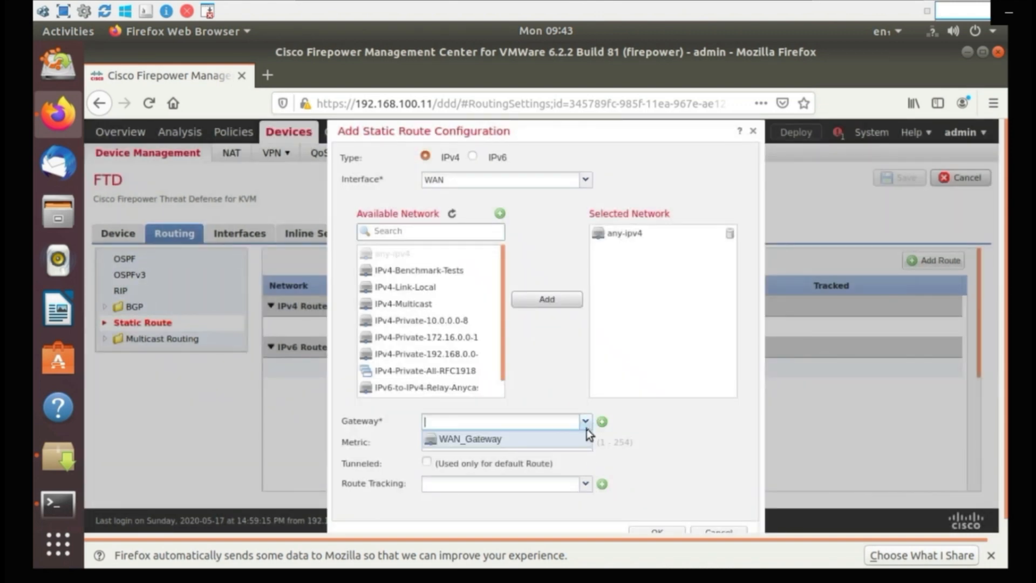
{"action": "left_click", "coordinate": [567, 440]}
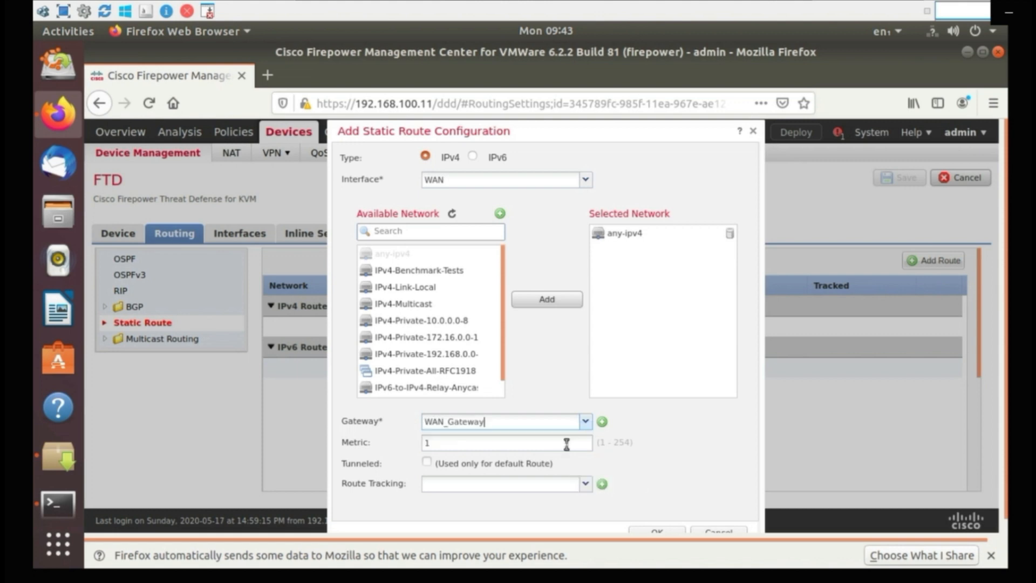
Step: Confirm and save the default static route on the WAN interface, and deploy the policies to the FTD device
{"action": "left_click", "coordinate": [654, 530]}
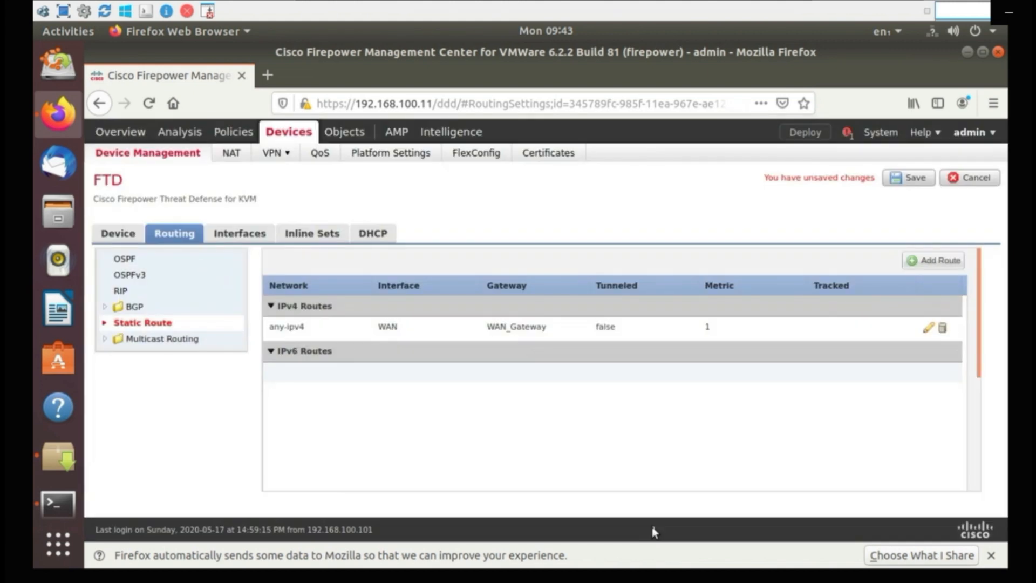
{"action": "left_click", "coordinate": [902, 176]}
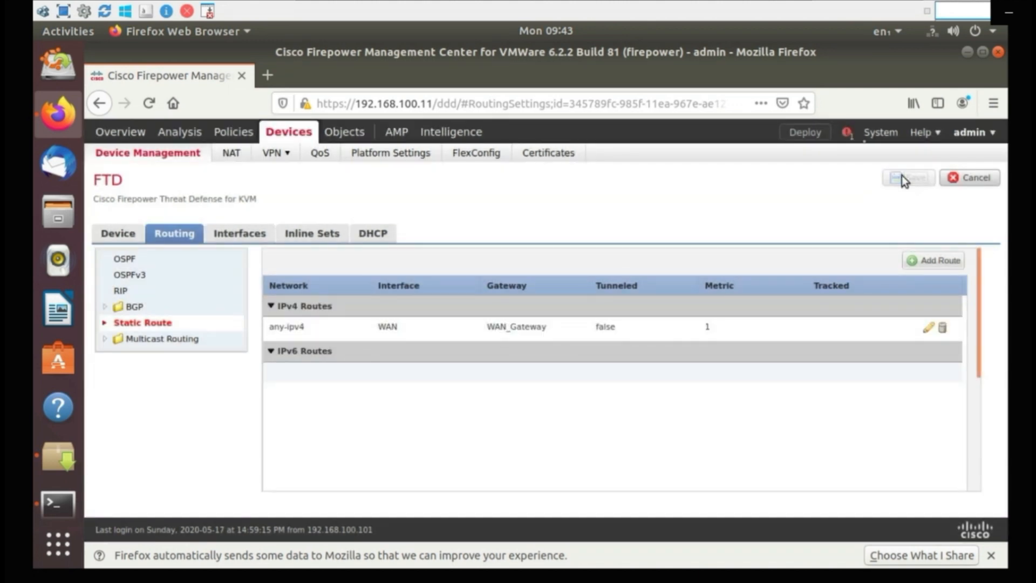
{"action": "left_click", "coordinate": [795, 138]}
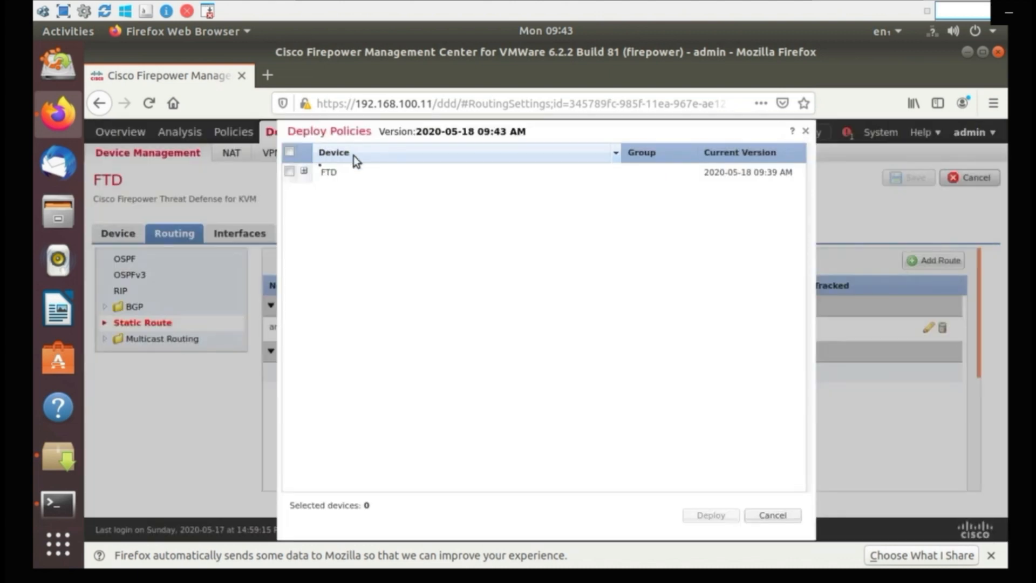
{"action": "left_click", "coordinate": [289, 171]}
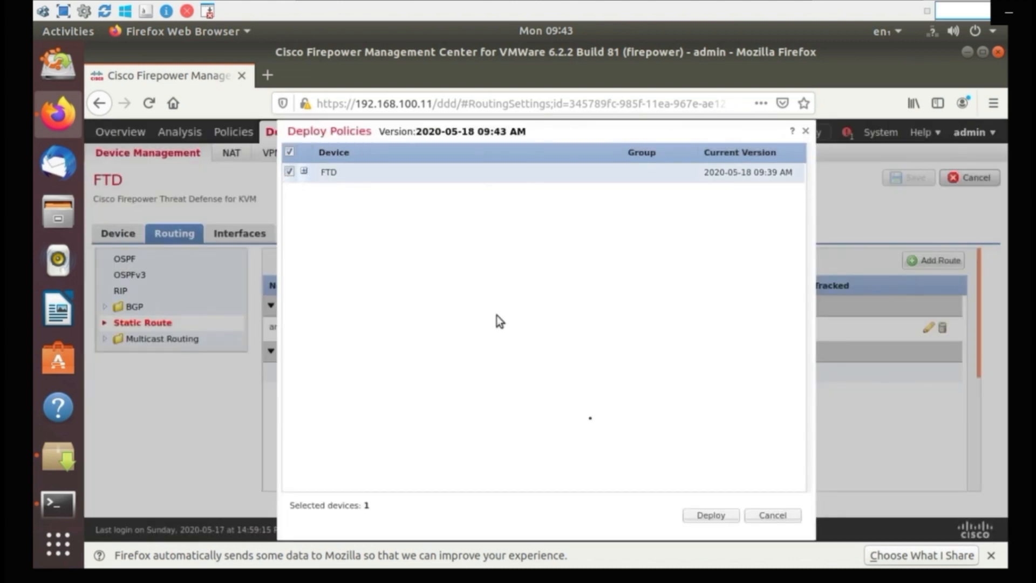
{"action": "left_click", "coordinate": [712, 514]}
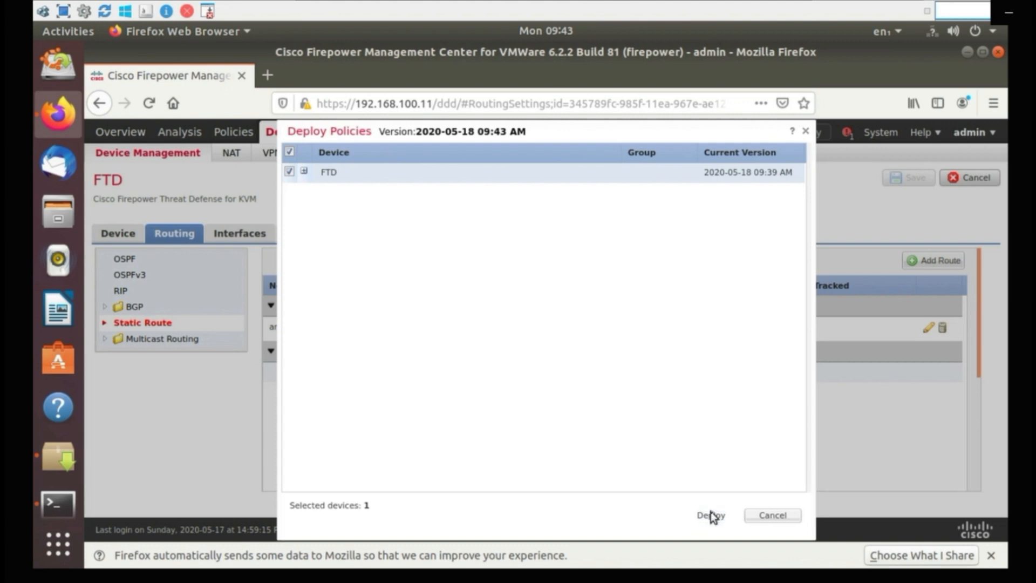
{"action": "left_click", "coordinate": [848, 133]}
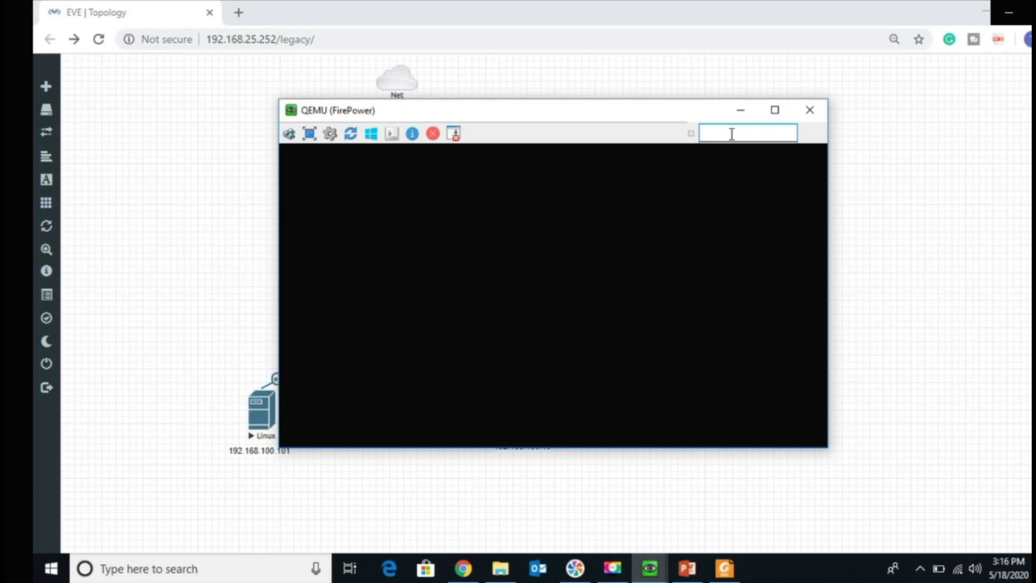
Step: Switch to the FTD's QEMU console, bring up its command prompt and make the console full screen
{"action": "key", "text": "Return"}
{"action": "key", "text": "Return"}
{"action": "key", "text": "Return"}
{"action": "key", "text": "Return"}
{"action": "key", "text": "Return"}
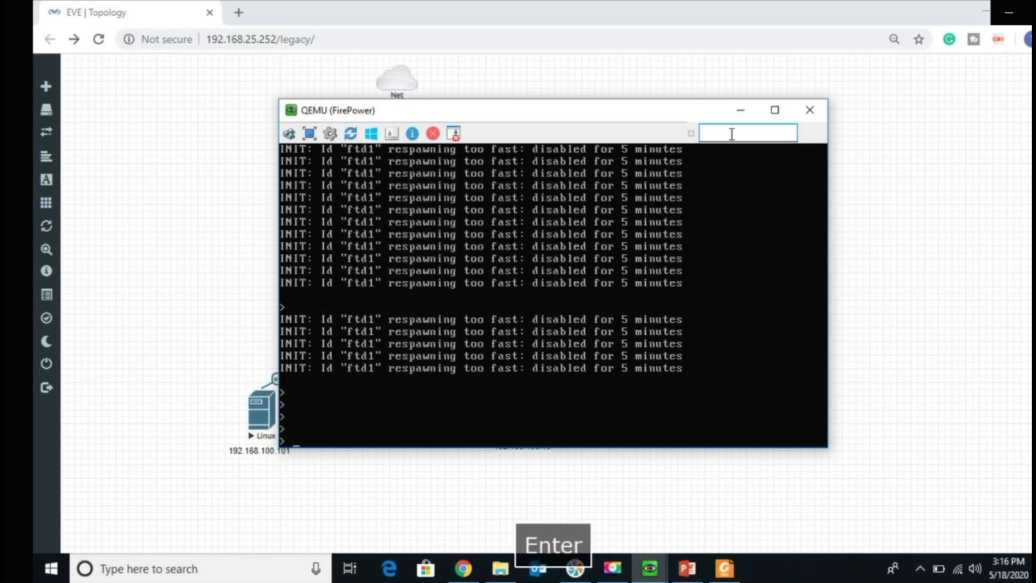
{"action": "left_click", "coordinate": [775, 110]}
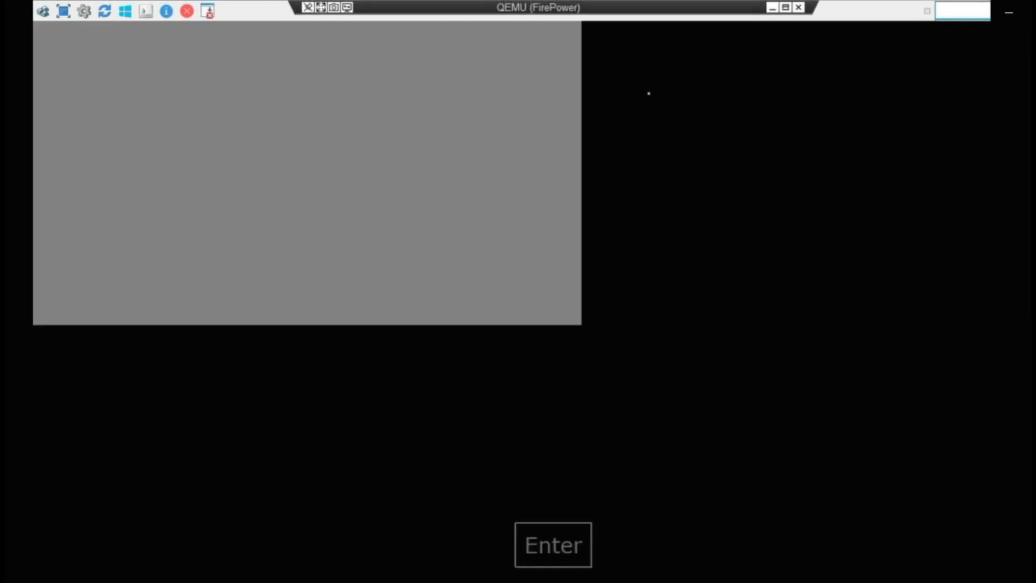
{"action": "key", "text": "Return"}
{"action": "key", "text": "Return"}
{"action": "key", "text": "Return"}
{"action": "key", "text": "Return"}
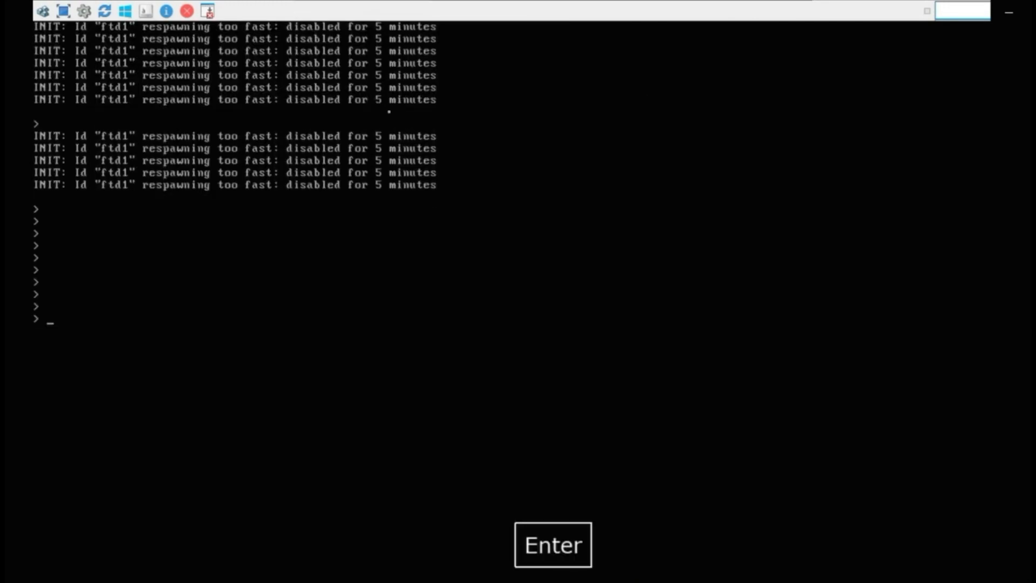
Step: List the FTD's interface addresses and status with show interface ip brief
{"action": "type", "text": "show "}
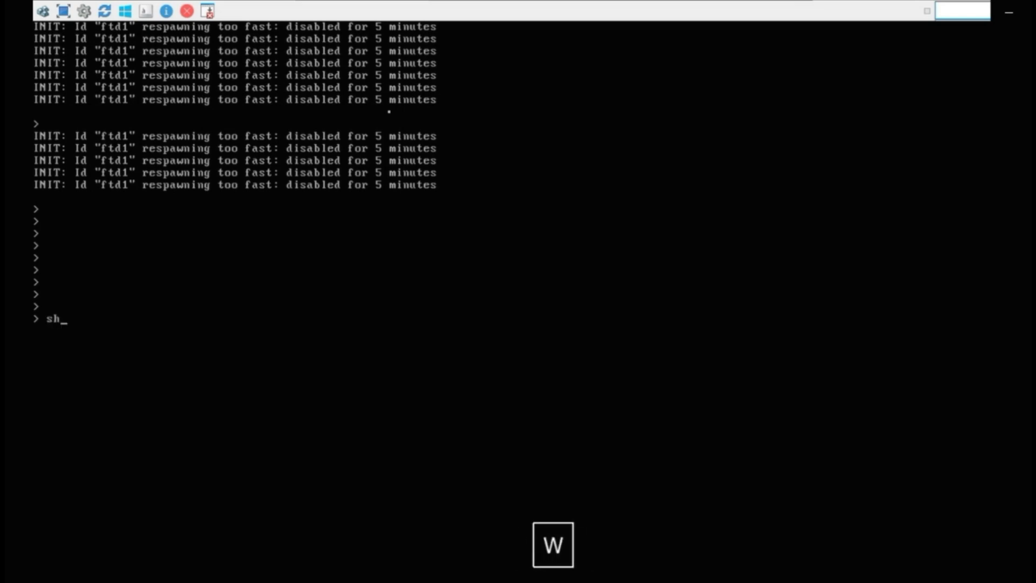
{"action": "type", "text": "inter"}
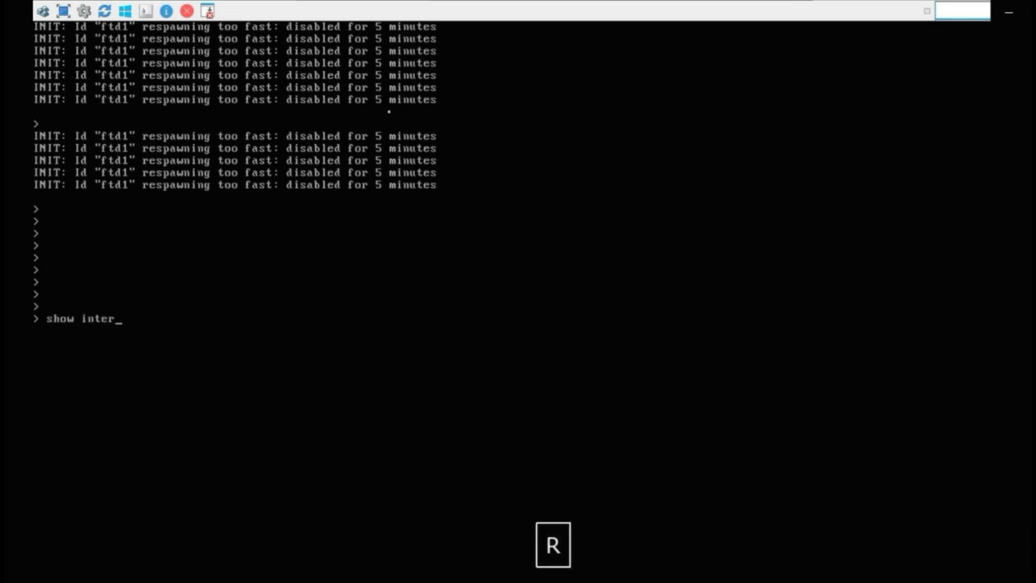
{"action": "key", "text": "Tab"}
{"action": "type", "text": "ip"}
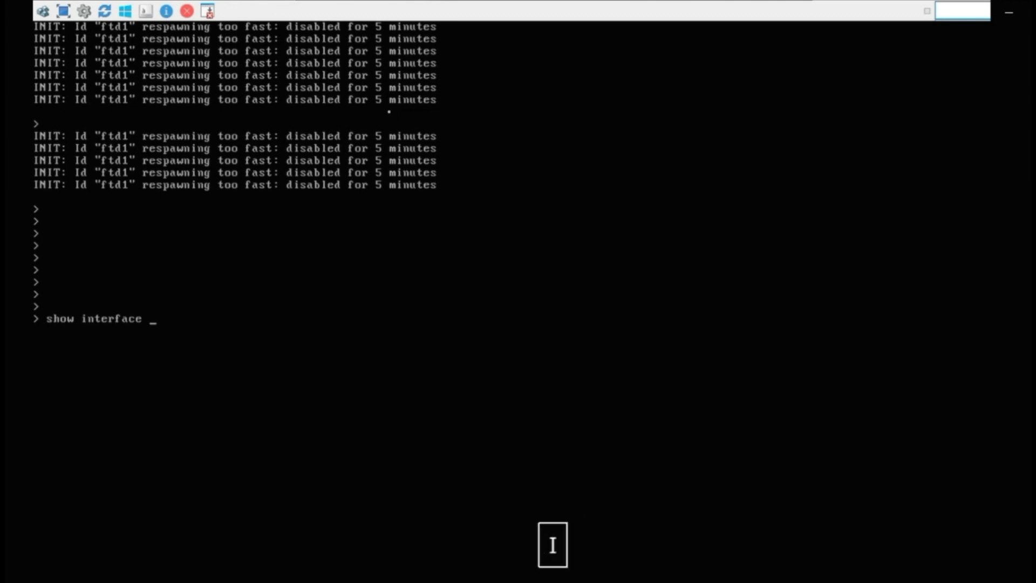
{"action": "type", "text": " b"}
{"action": "key", "text": "Tab"}
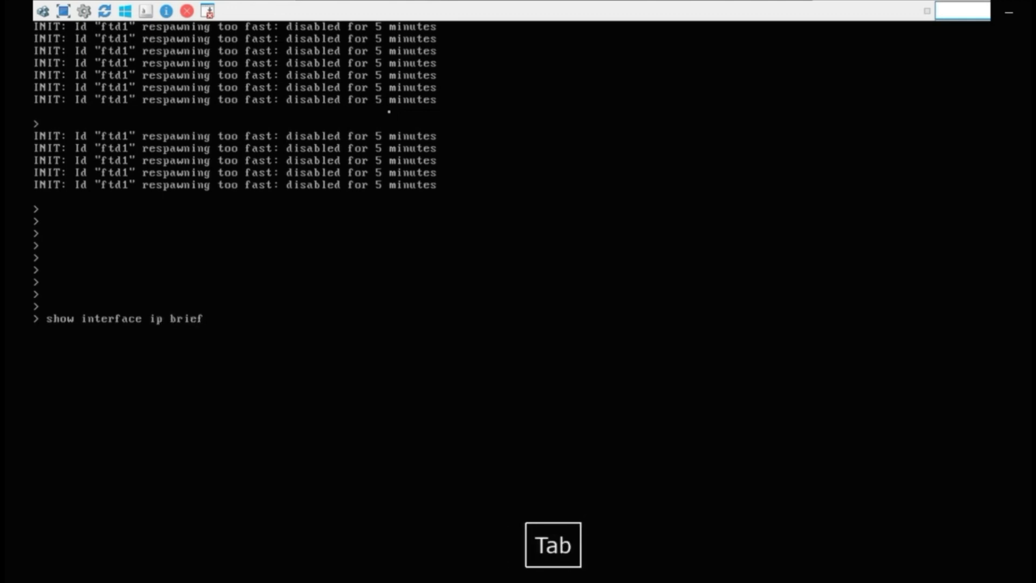
{"action": "key", "text": "Return"}
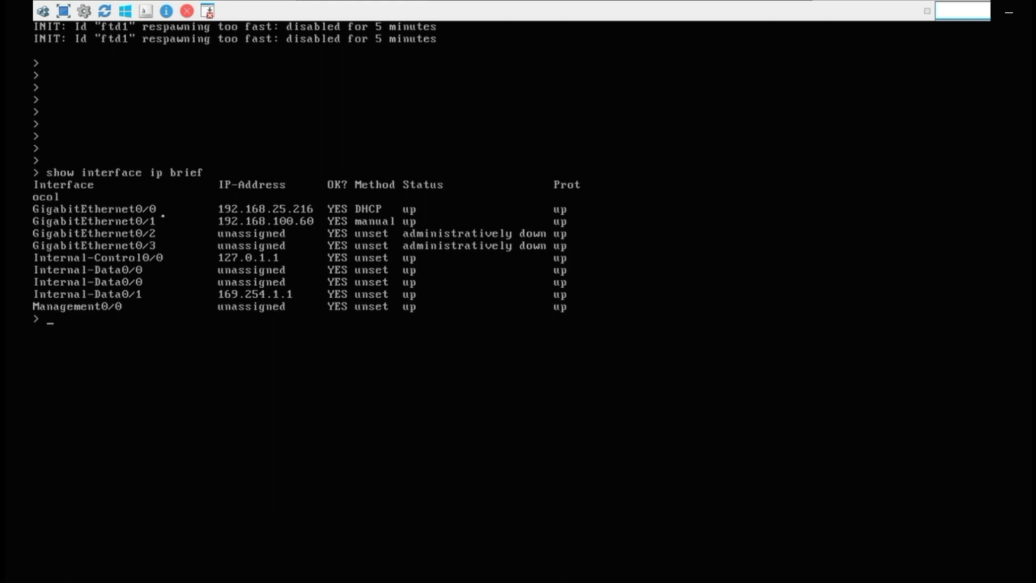
Step: Display the FTD's routing table with show route and test internet reachability by pinging 8.8.8.8
{"action": "key", "text": "Return"}
{"action": "key", "text": "Return"}
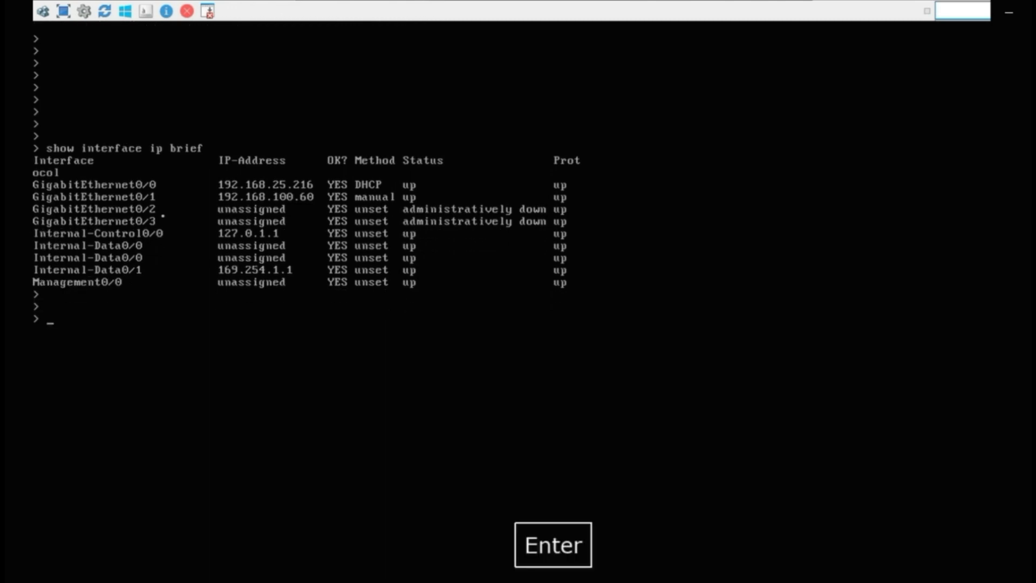
{"action": "type", "text": "show ro"}
{"action": "key", "text": "Tab"}
{"action": "type", "text": "u"}
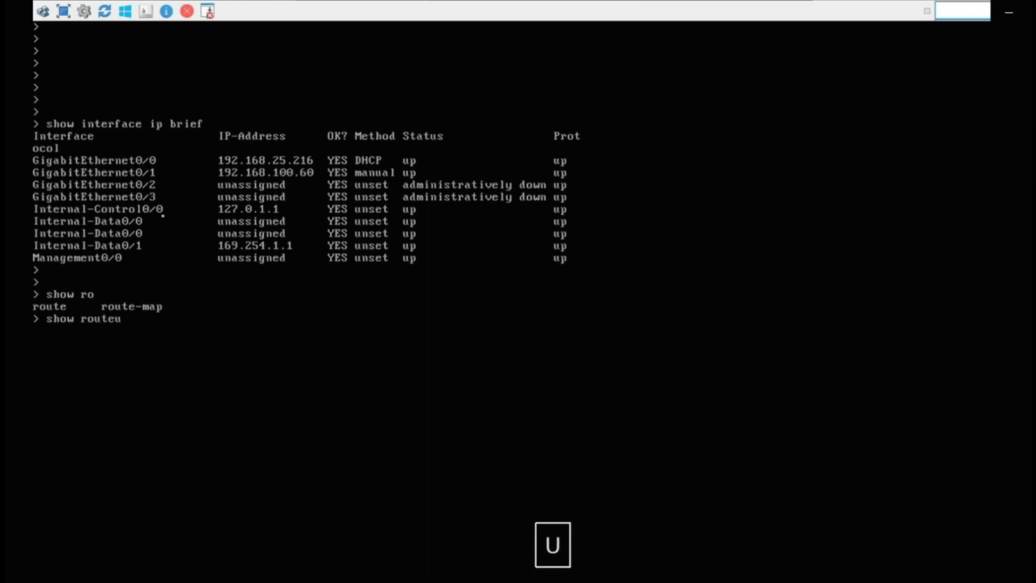
{"action": "key", "text": "BackSpace"}
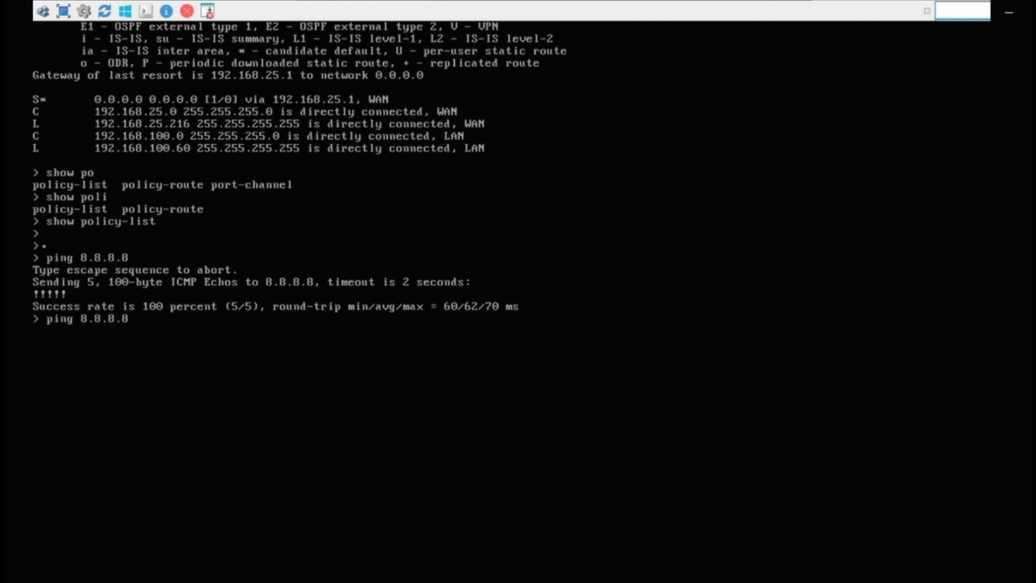
{"action": "key", "text": "Return"}
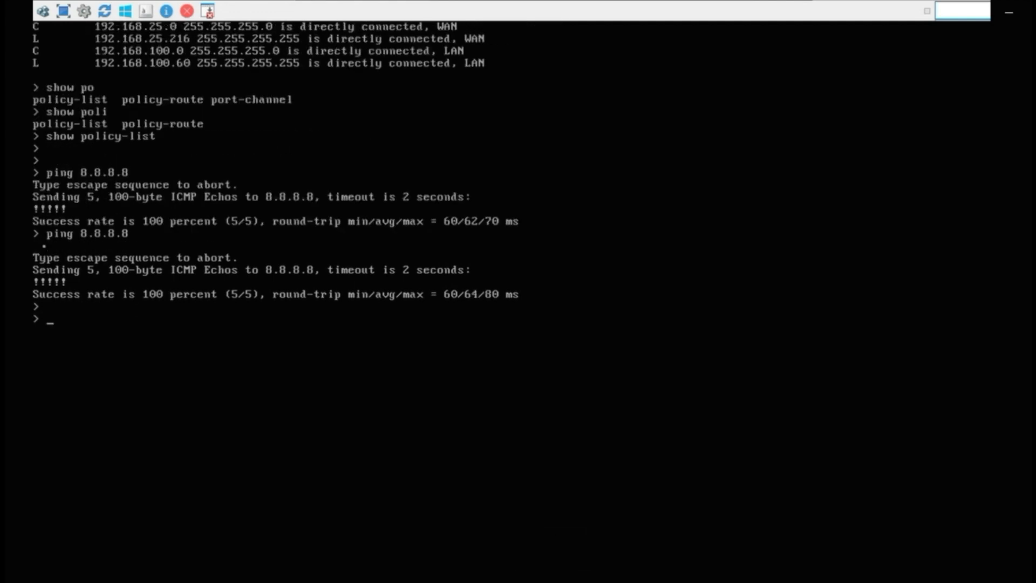
Step: Enter the FTD's diagnostic CLI with system support diagnostic-cli
{"action": "type", "text": "syst"}
{"action": "key", "text": "Tab"}
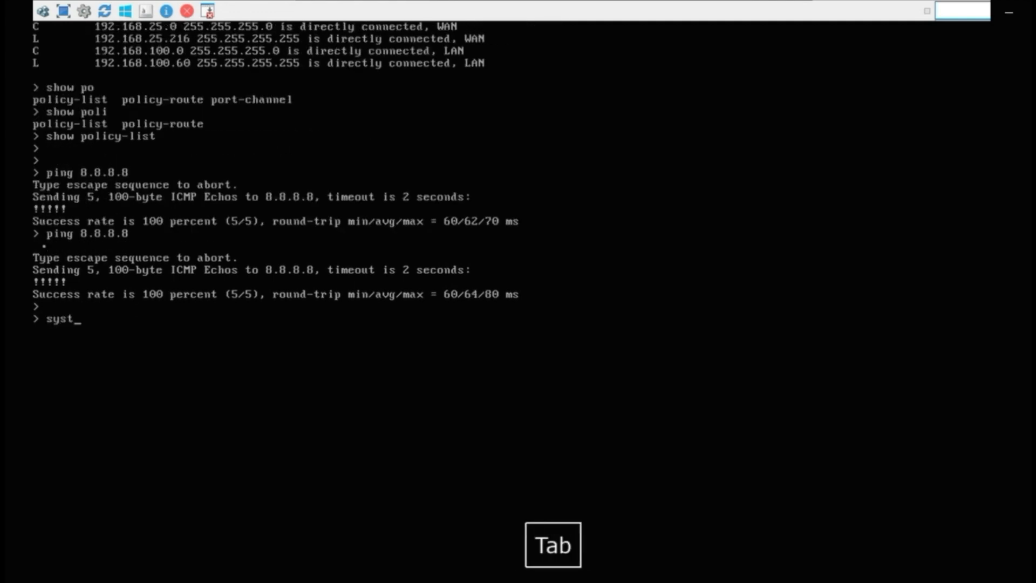
{"action": "type", "text": "sy"}
{"action": "key", "text": "BackSpace"}
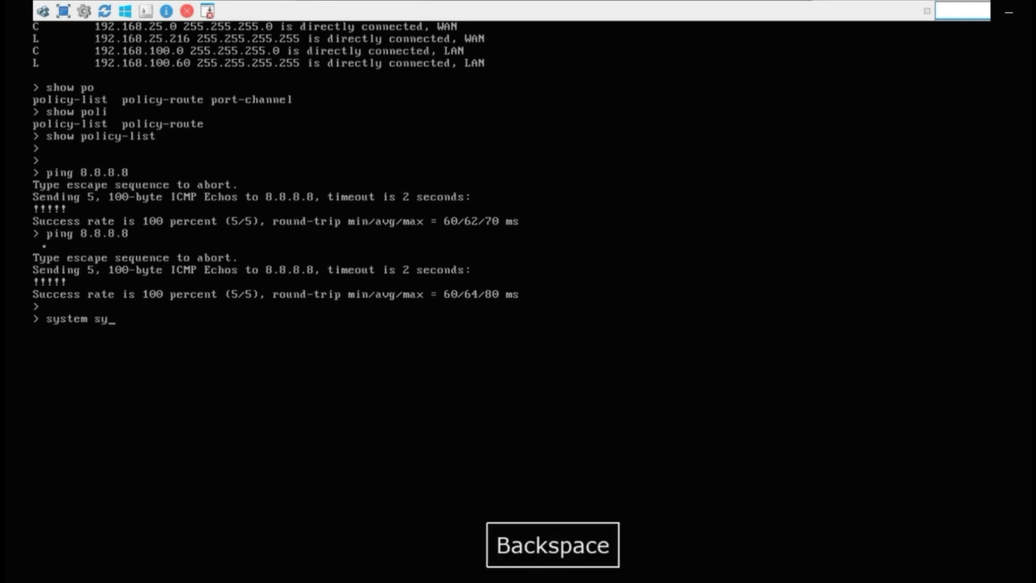
{"action": "key", "text": "Tab"}
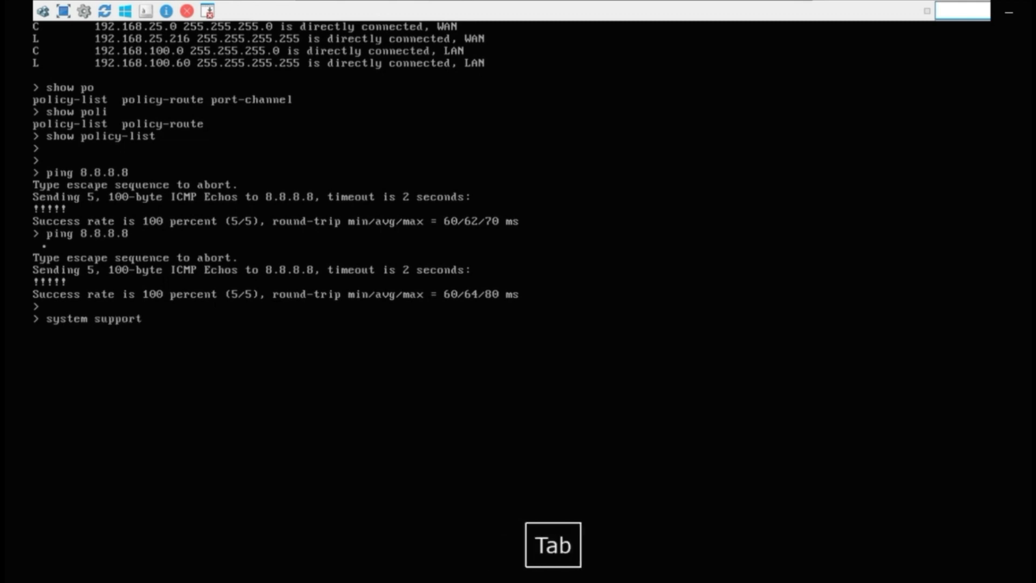
{"action": "type", "text": "d"}
{"action": "key", "text": "Tab"}
{"action": "type", "text": "i"}
{"action": "key", "text": "Tab"}
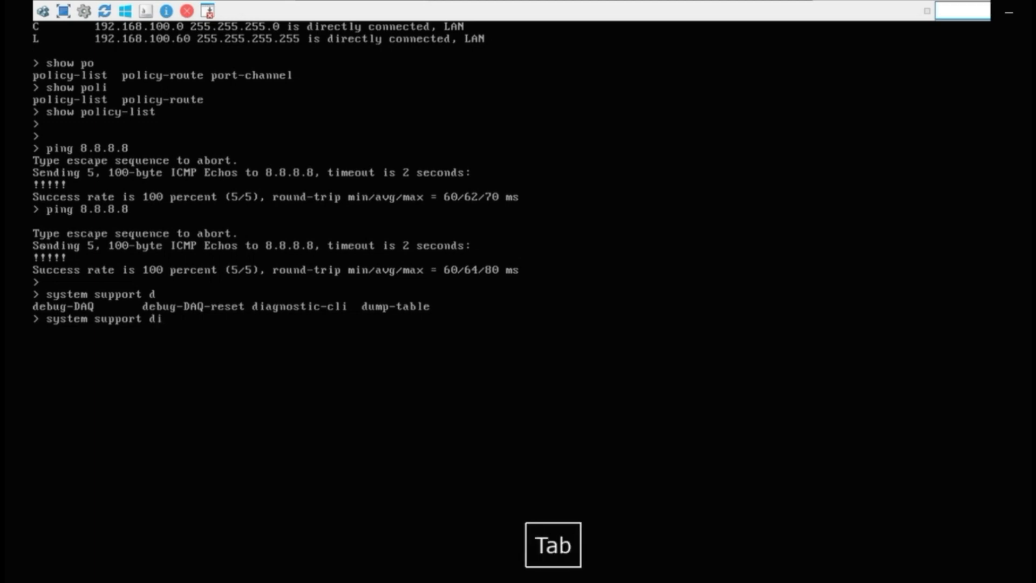
{"action": "key", "text": "Return"}
Step: Switch the diagnostic CLI to privileged mode with en, leaving the password empty
{"action": "type", "text": "en"}
{"action": "key", "text": "Return"}
{"action": "key", "text": "Return"}
{"action": "key", "text": "Return"}
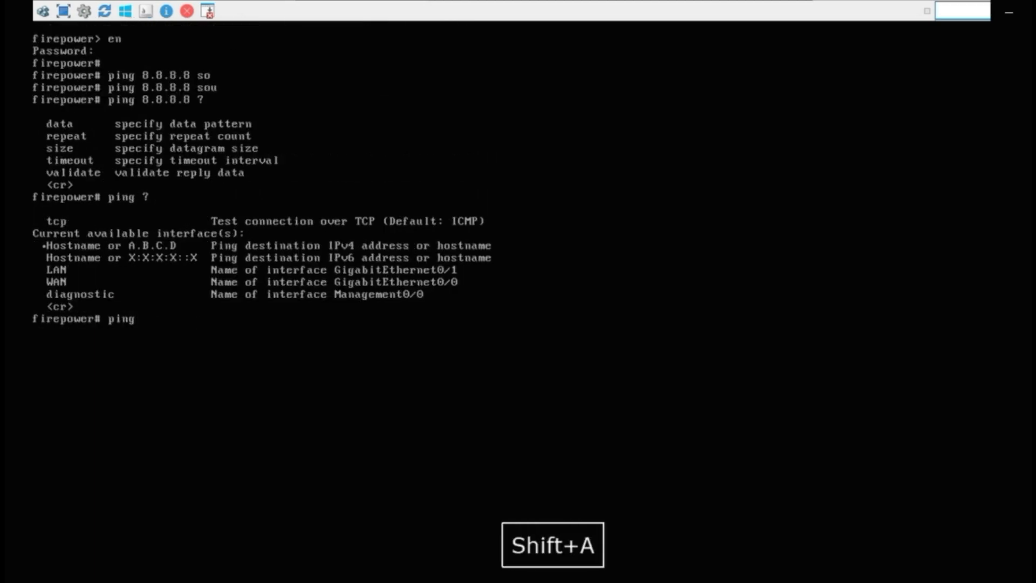
Step: List the ping LAN options, ping 8.8.8.8 through the LAN interface and abort that ping
{"action": "type", "text": "LAN "}
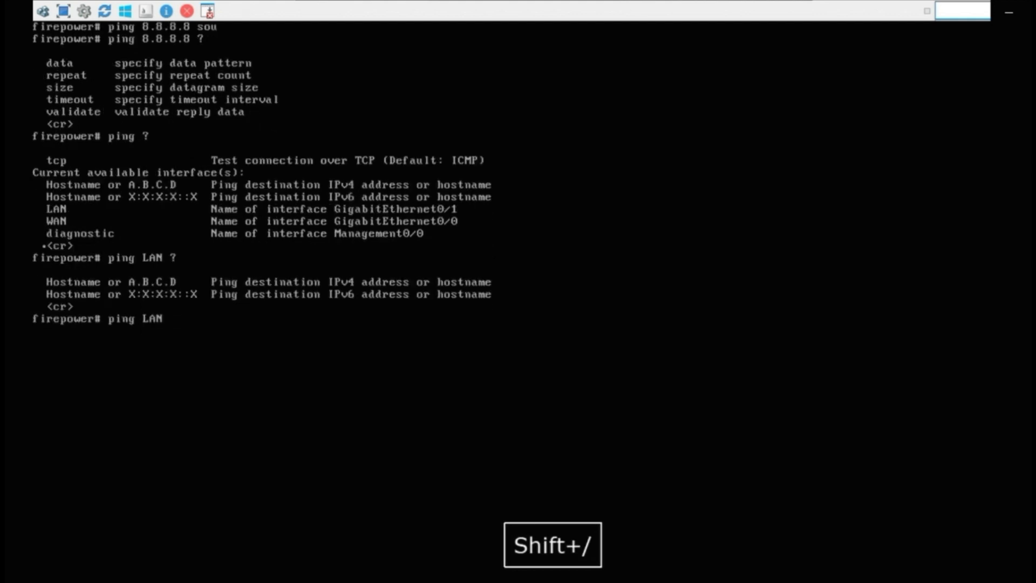
{"action": "type", "text": "?8."}
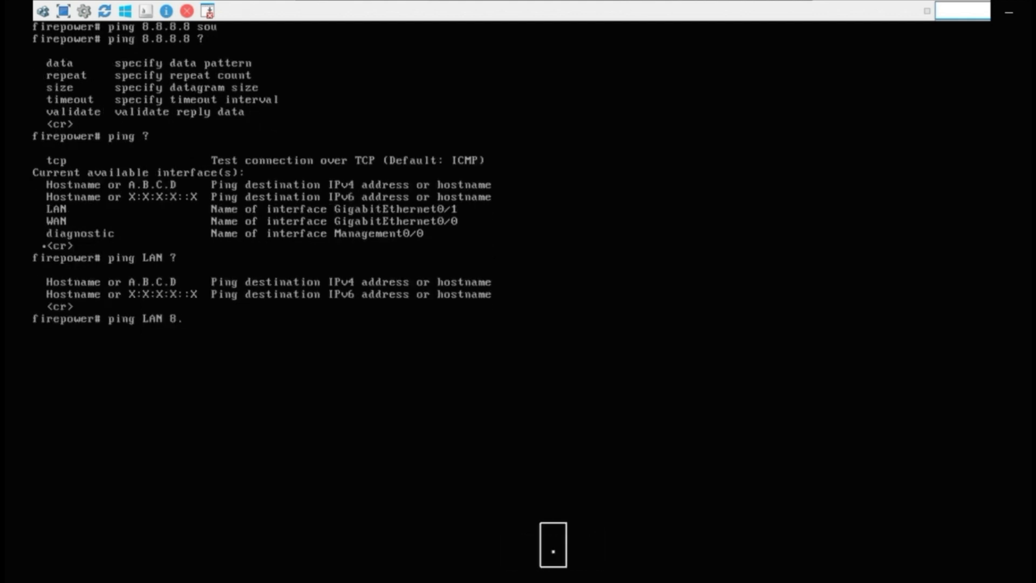
{"action": "type", "text": "8.8.8"}
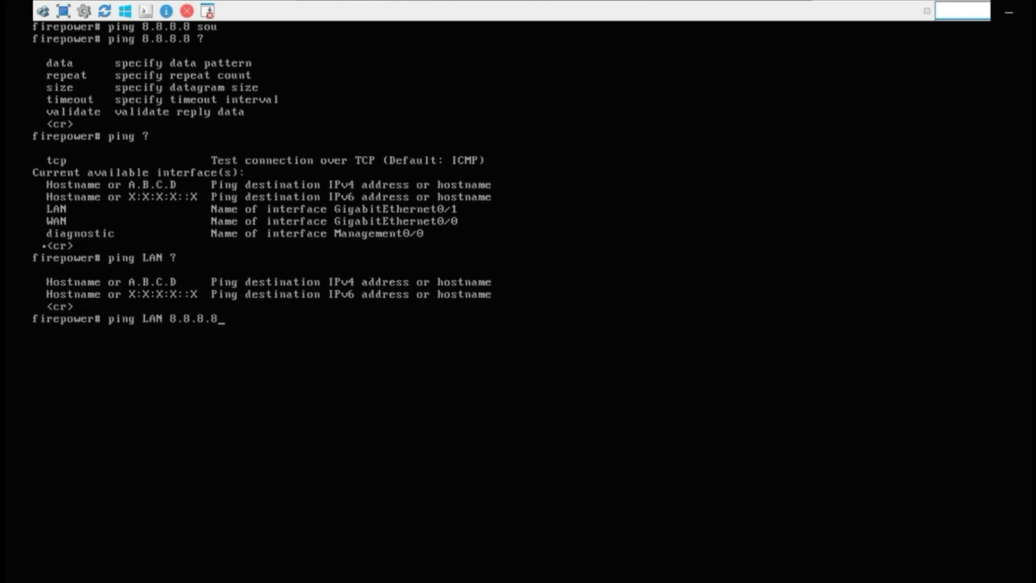
{"action": "key", "text": "Return"}
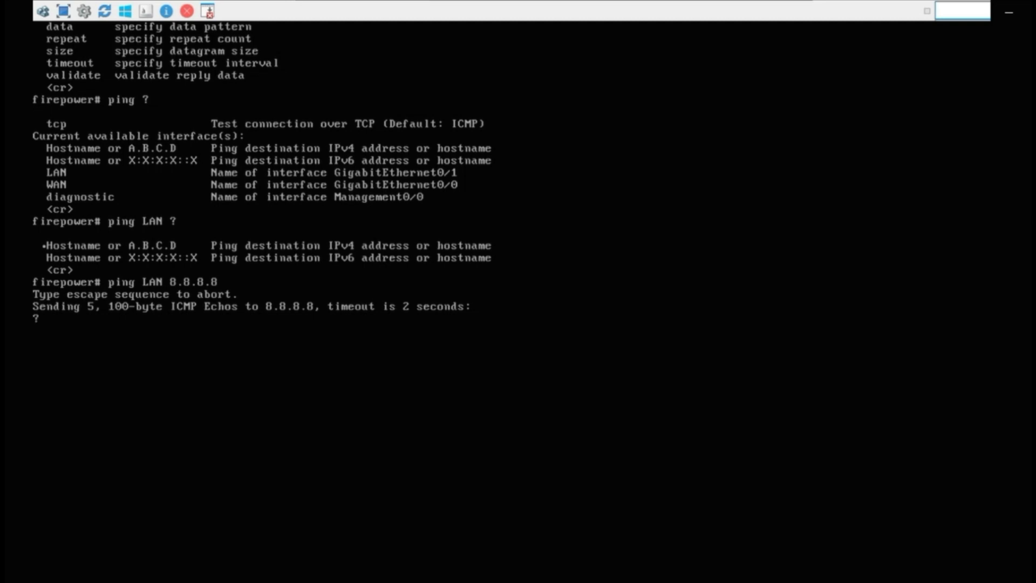
{"action": "key", "text": "ctrl+c"}
Step: Recall the previous ping command and change its interface to WAN to ping 8.8.8.8
{"action": "key", "text": "Up"}
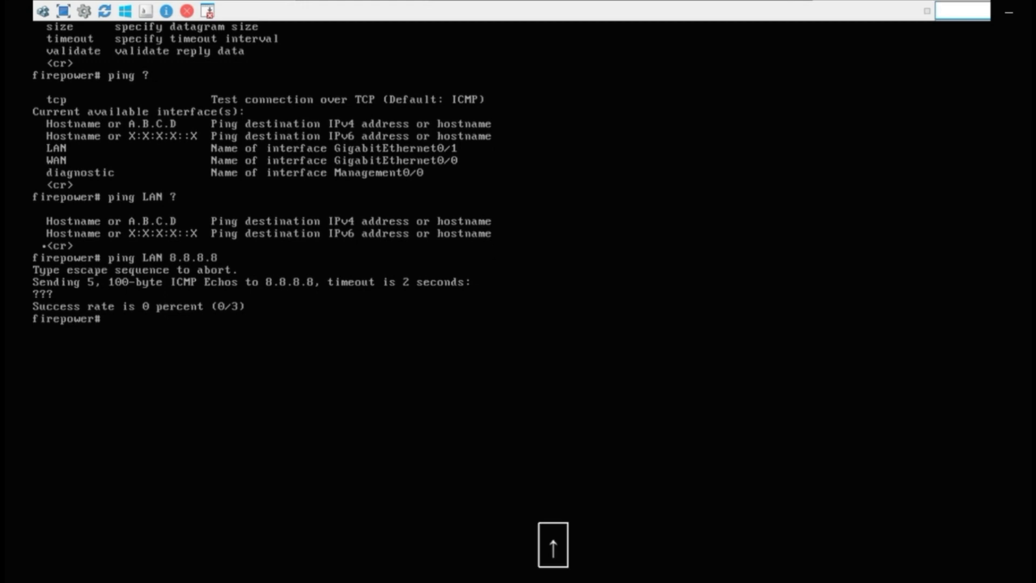
{"action": "key", "text": "BackSpace"}
{"action": "key", "text": "BackSpace"}
{"action": "key", "text": "BackSpace"}
{"action": "key", "text": "BackSpace"}
{"action": "key", "text": "BackSpace"}
{"action": "key", "text": "BackSpace"}
{"action": "key", "text": "BackSpace"}
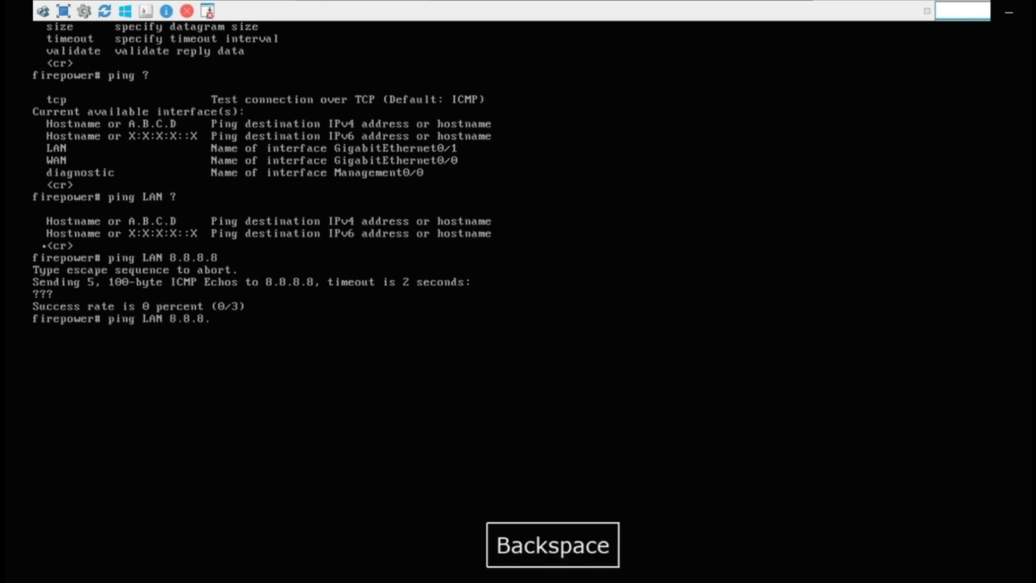
{"action": "key", "text": "BackSpace"}
{"action": "key", "text": "BackSpace"}
{"action": "key", "text": "BackSpace"}
{"action": "key", "text": "BackSpace"}
{"action": "key", "text": "BackSpace"}
{"action": "type", "text": "WAN "}
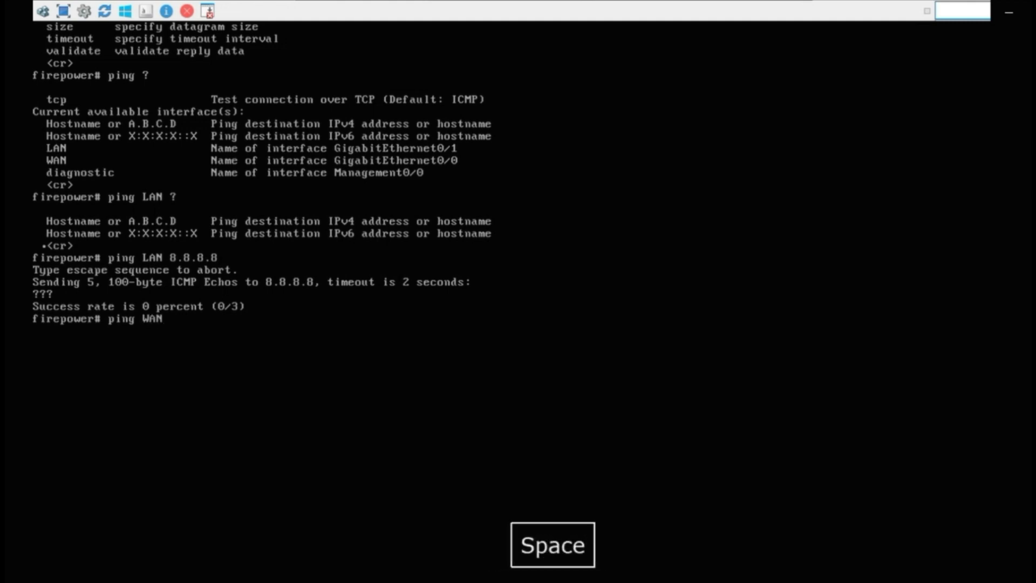
{"action": "type", "text": "9"}
{"action": "key", "text": "BackSpace"}
{"action": "type", "text": "8"}
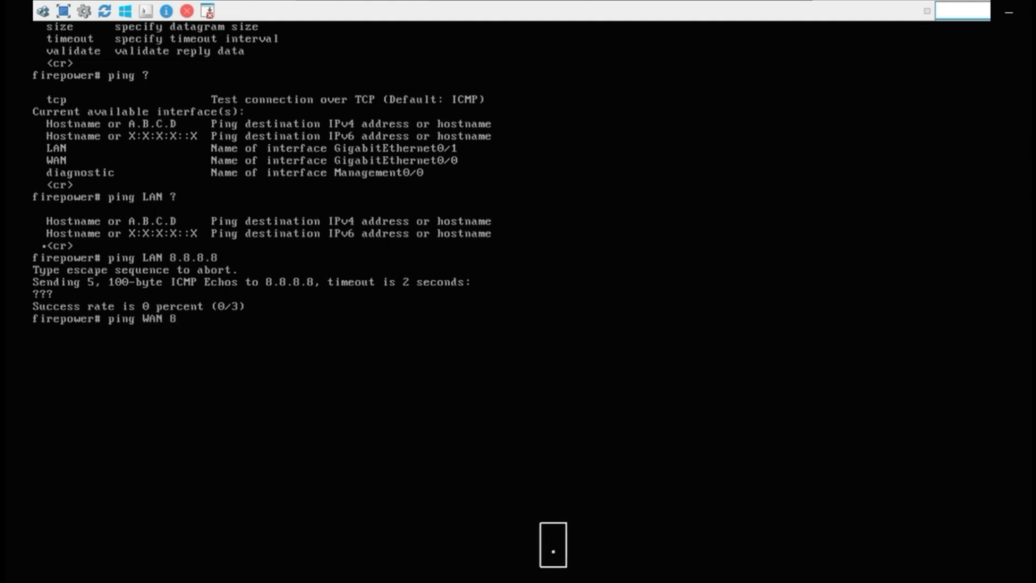
{"action": "type", "text": ".8.8.8"}
{"action": "key", "text": "Return"}
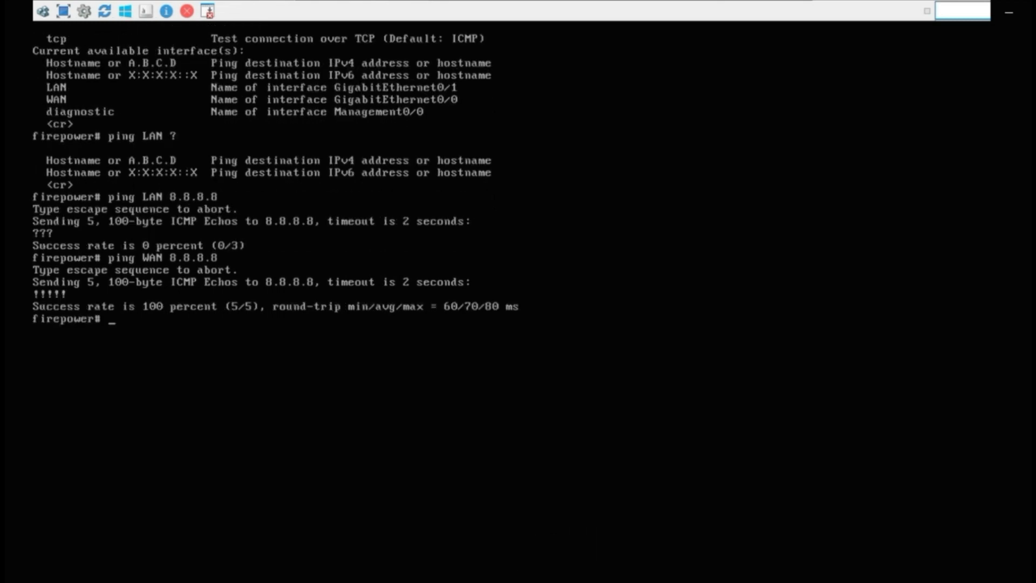
Step: Take the FTD console out of full screen and minimize it to return to the EVE topology
{"action": "key", "text": "Return"}
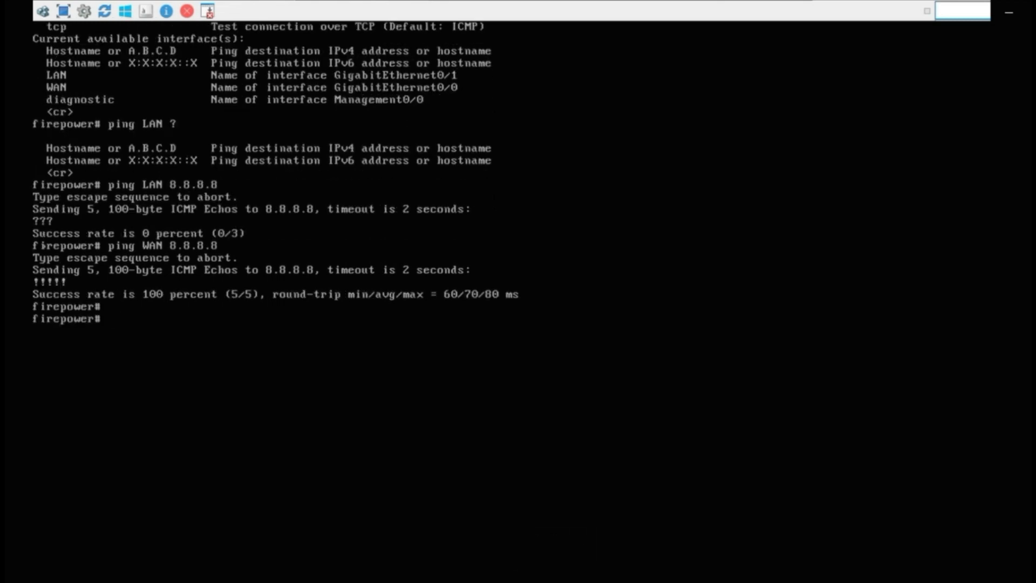
{"action": "left_click", "coordinate": [64, 11]}
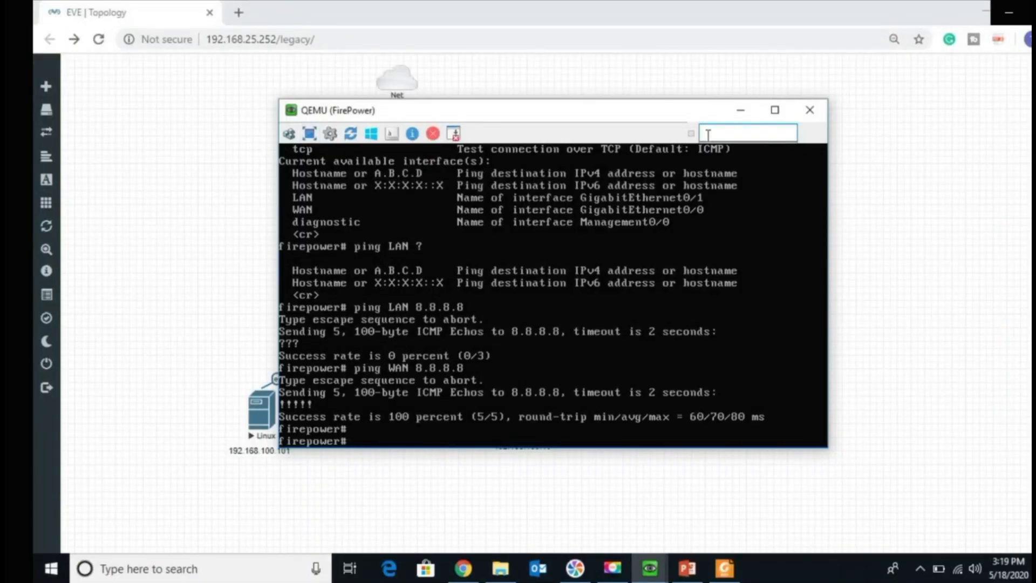
{"action": "left_click", "coordinate": [740, 110]}
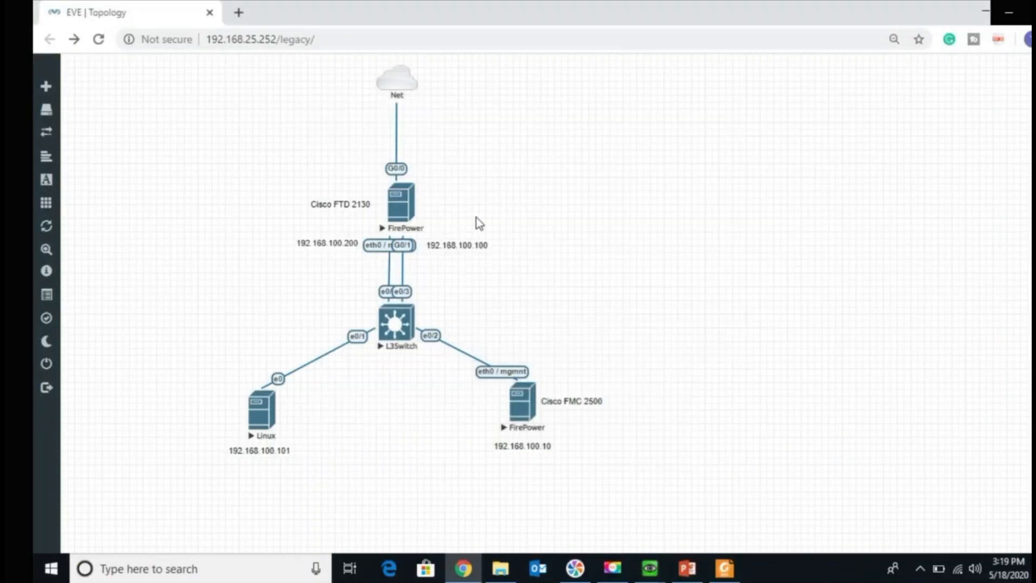
Step: Open the L3Switch console from the EVE topology, maximize it and bring up the switch prompt
{"action": "left_click", "coordinate": [399, 330]}
{"action": "left_click", "coordinate": [598, 142]}
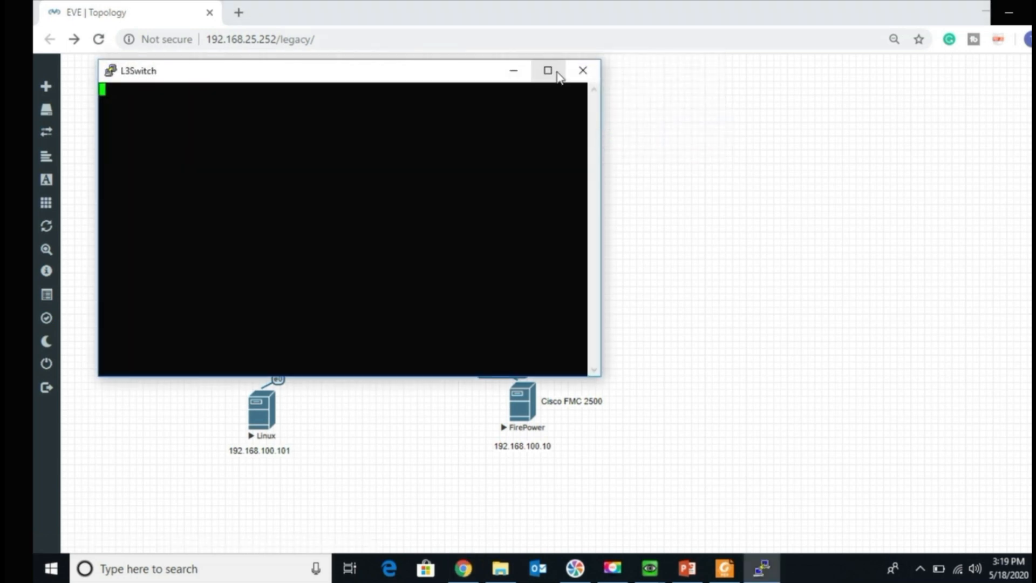
{"action": "left_click", "coordinate": [557, 73]}
{"action": "key", "text": "Return"}
{"action": "key", "text": "Return"}
{"action": "key", "text": "Return"}
{"action": "key", "text": "Return"}
{"action": "key", "text": "Return"}
{"action": "key", "text": "Return"}
{"action": "key", "text": "Return"}
{"action": "key", "text": "Return"}
{"action": "key", "text": "Return"}
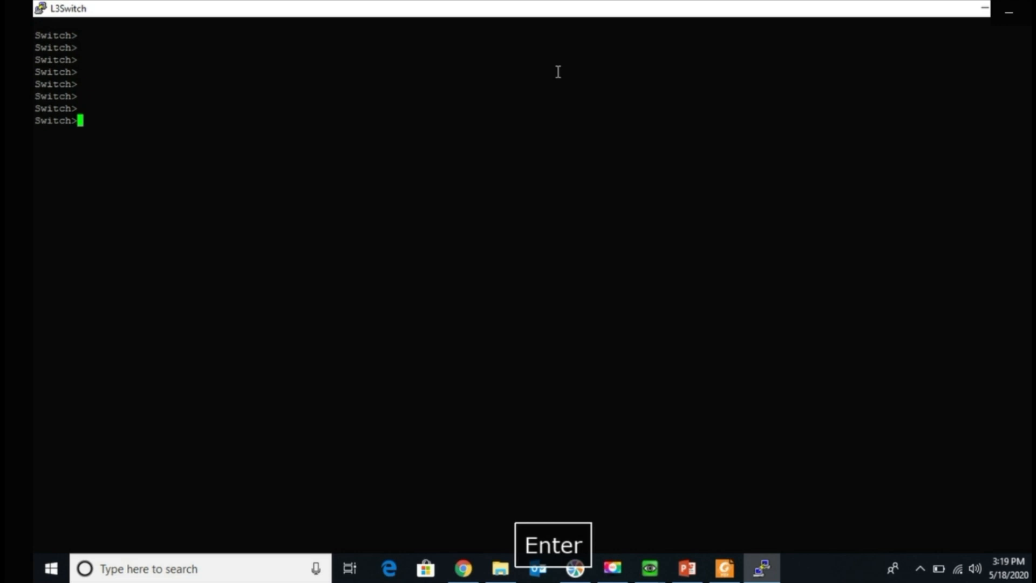
Step: Put the switch into privileged mode with en and into global configuration mode with config t
{"action": "type", "text": "en"}
{"action": "key", "text": "Return"}
{"action": "key", "text": "Return"}
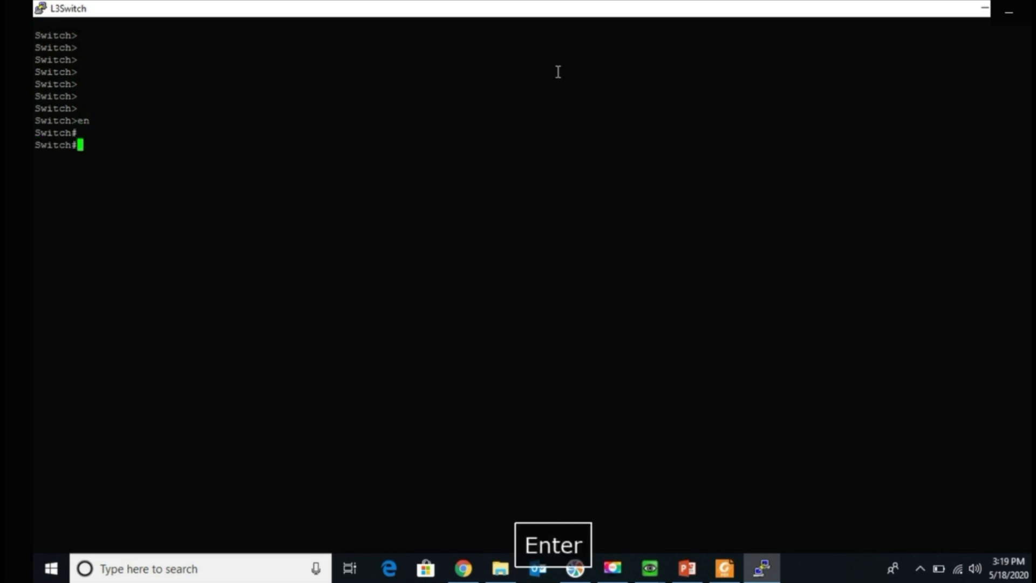
{"action": "type", "text": "config t"}
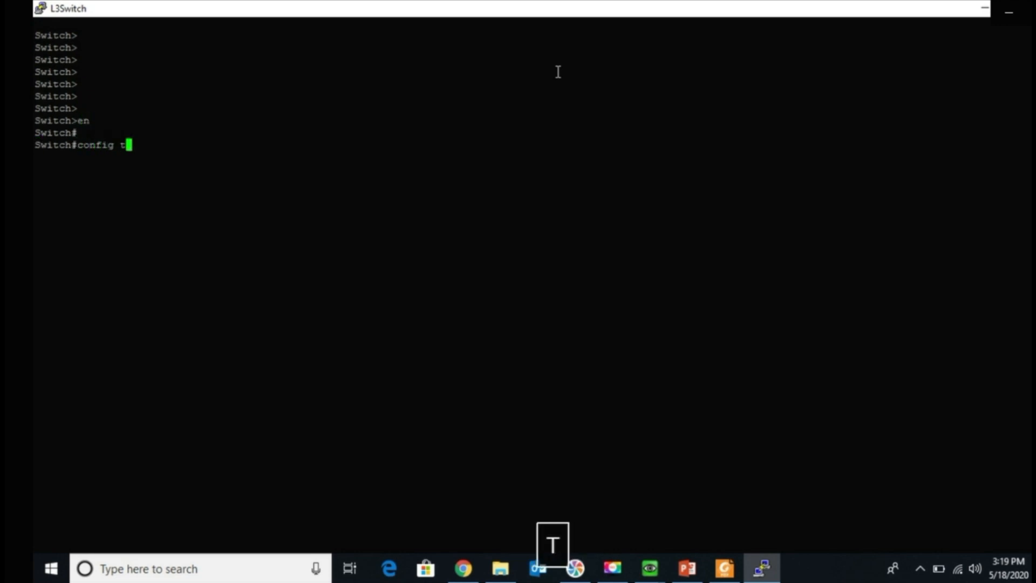
{"action": "key", "text": "Return"}
Step: Add a default route on the switch with ip route 0.0.0.0 0.0.0.0 192.168.100.60
{"action": "type", "text": "c"}
{"action": "key", "text": "BackSpace"}
{"action": "type", "text": "ip rout"}
{"action": "key", "text": "Tab"}
{"action": "key", "text": "Tab"}
{"action": "type", "text": "0.0"}
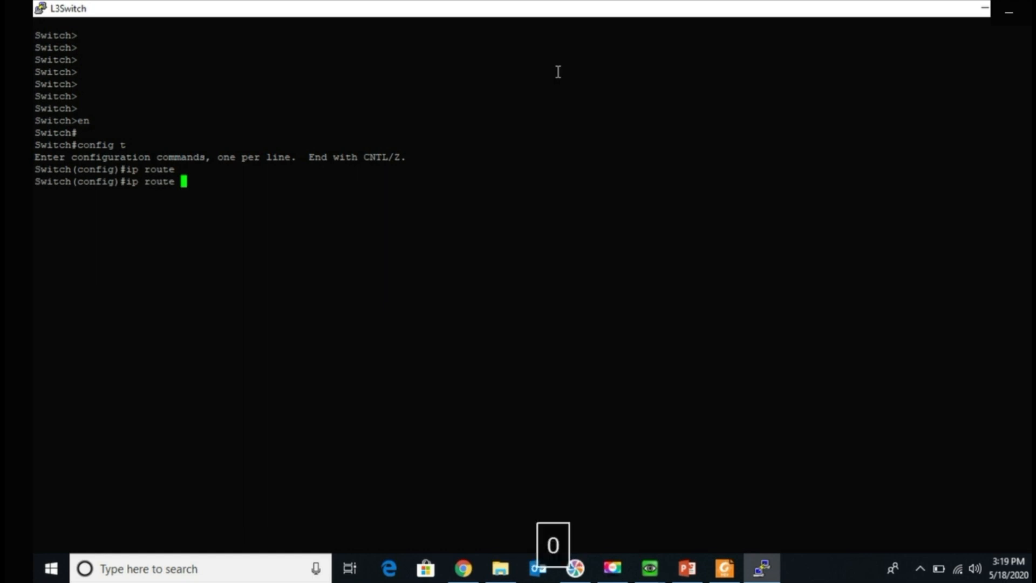
{"action": "type", "text": ".0.0 "}
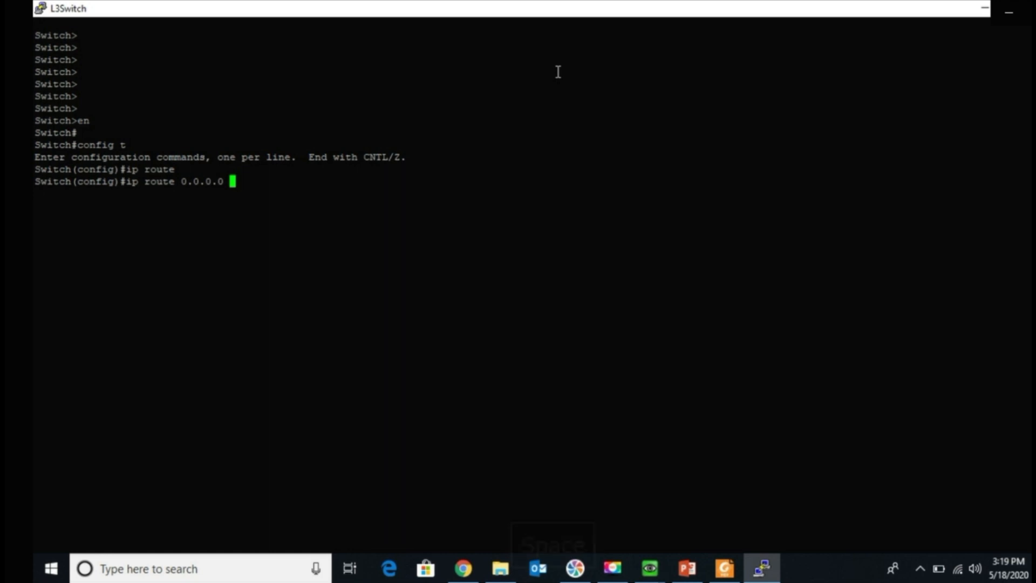
{"action": "type", "text": "0.0."}
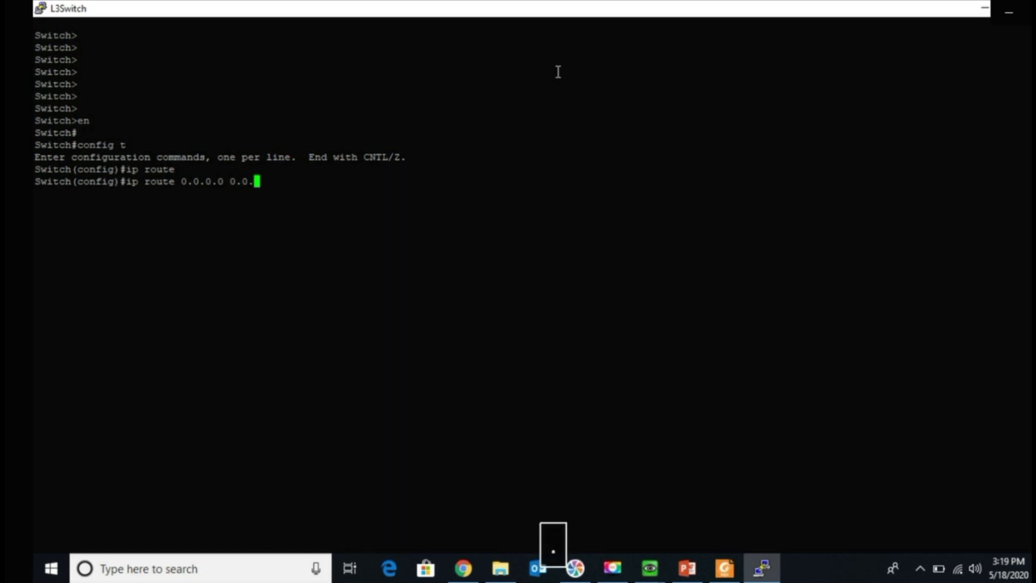
{"action": "type", "text": "0.0 "}
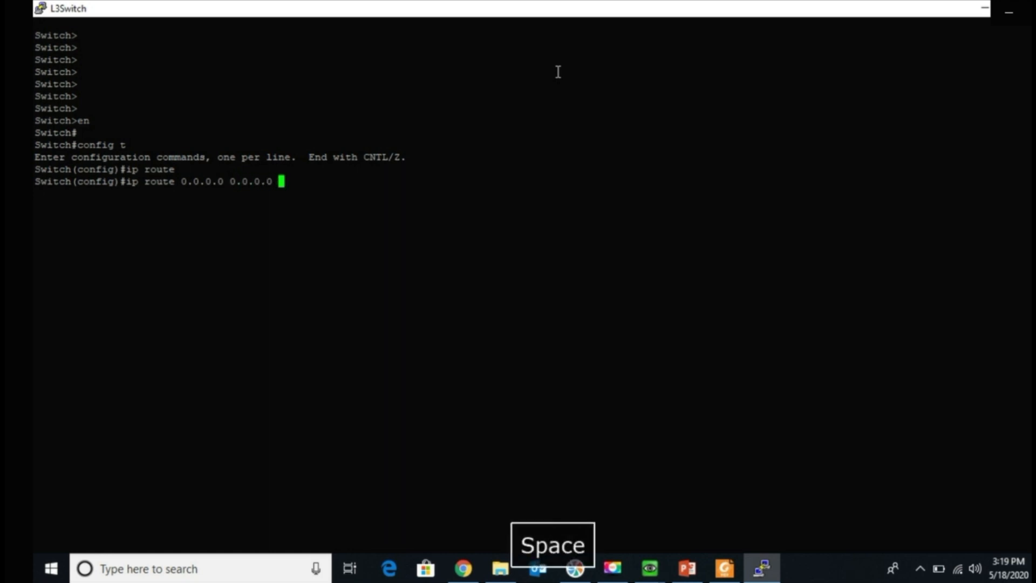
{"action": "type", "text": "192.168.100.60"}
{"action": "key", "text": "Return"}
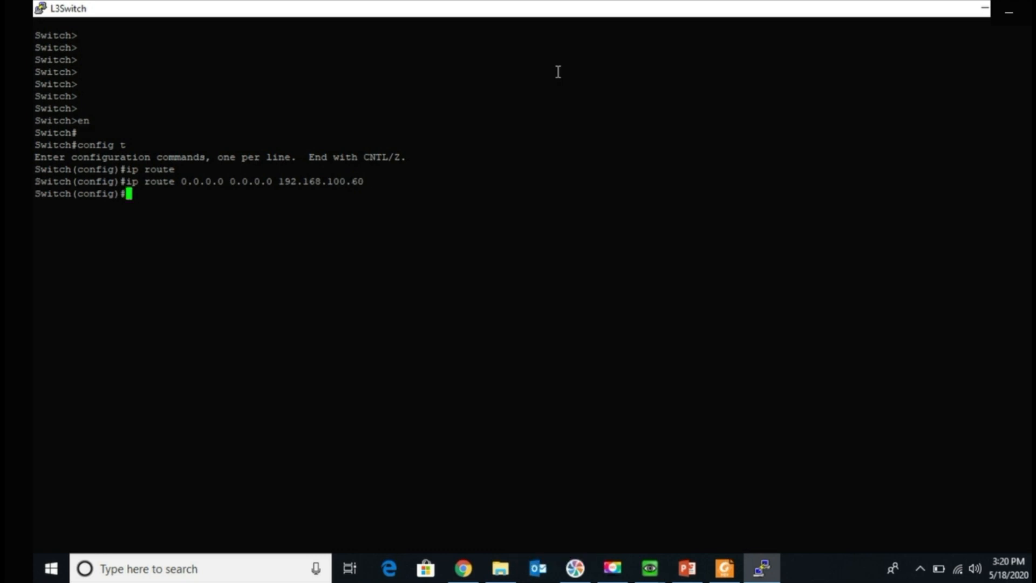
Step: Leave configuration mode and ping 8.8.8.8 from the switch
{"action": "key", "text": "Return"}
{"action": "key", "text": "Return"}
{"action": "key", "text": "Return"}
{"action": "type", "text": "ping 8"}
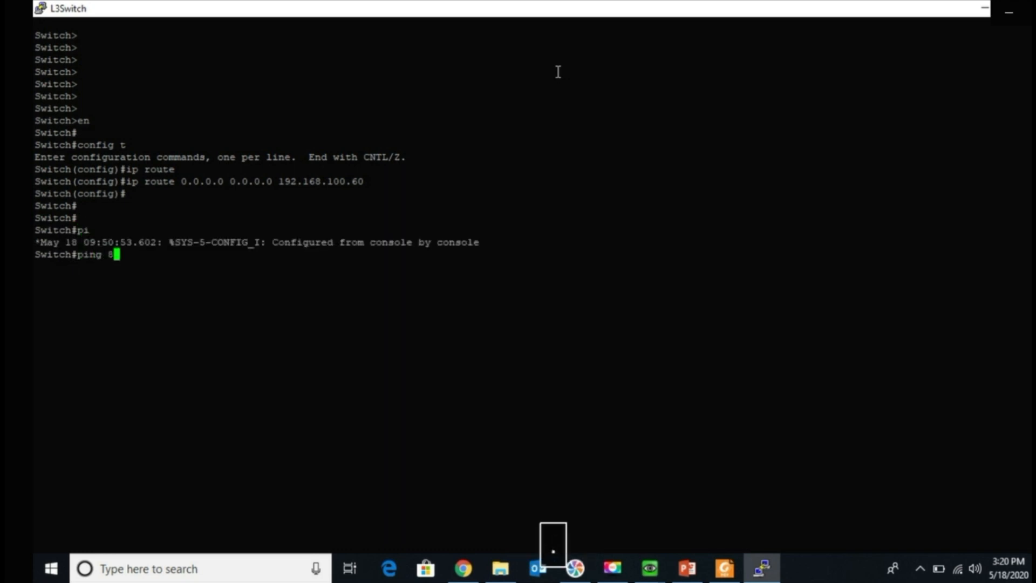
{"action": "type", "text": ".8.8.8."}
{"action": "key", "text": "Return"}
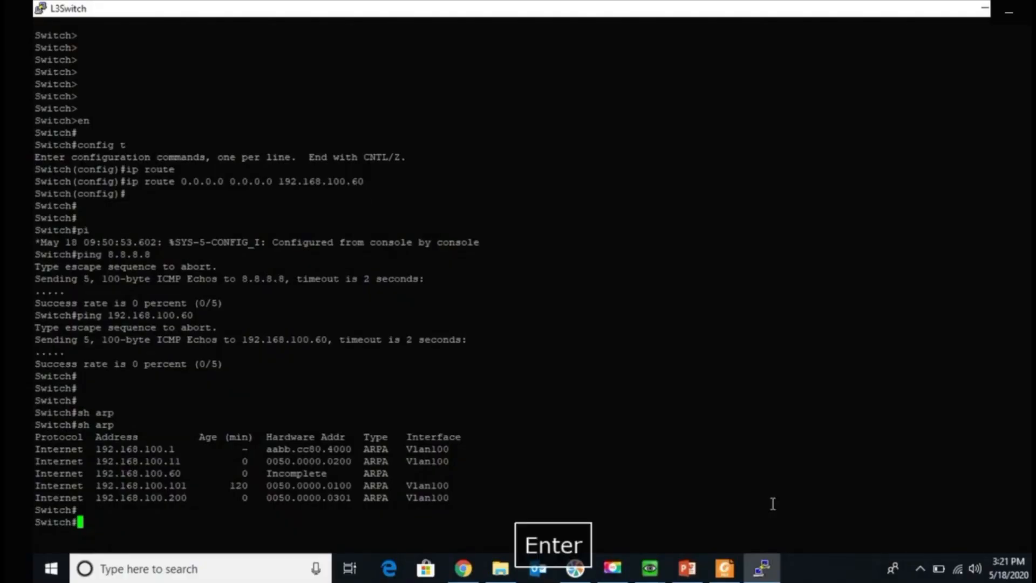
Step: Return to global configuration mode and select switch interface E0/3 for configuration
{"action": "key", "text": "Return"}
{"action": "type", "text": "config t"}
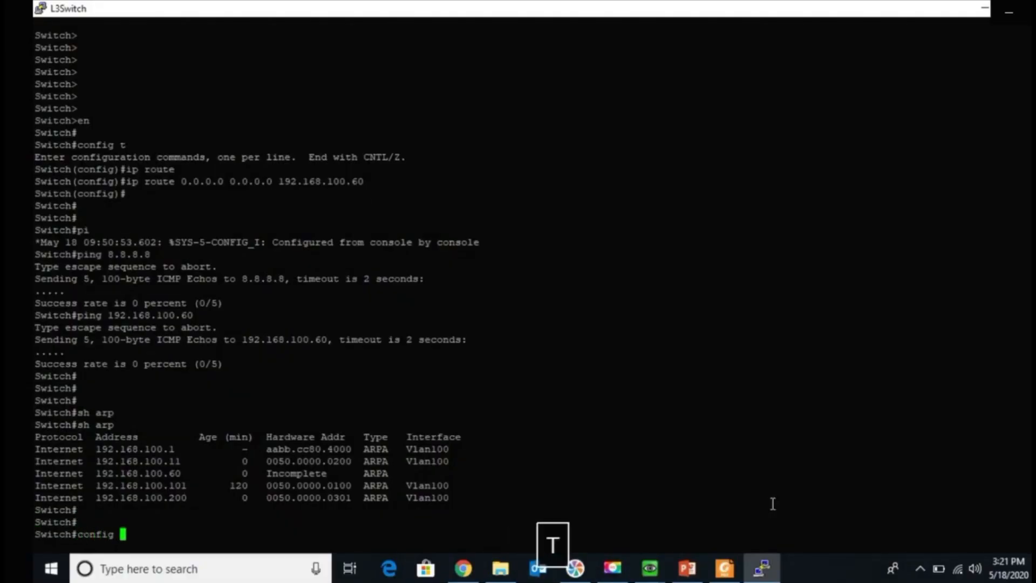
{"action": "key", "text": "Return"}
{"action": "type", "text": "int"}
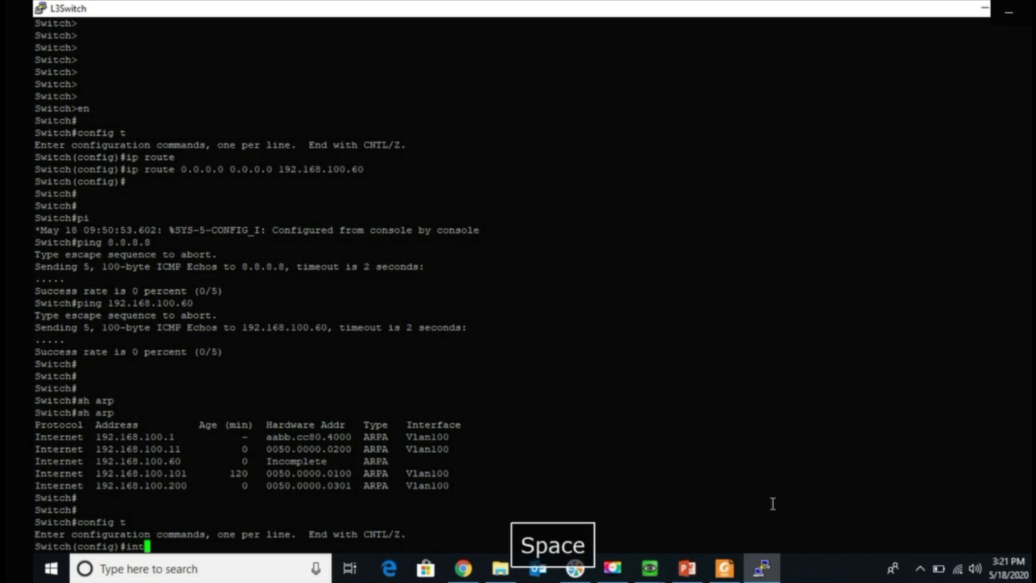
{"action": "type", "text": " E0/0"}
{"action": "key", "text": "BackSpace"}
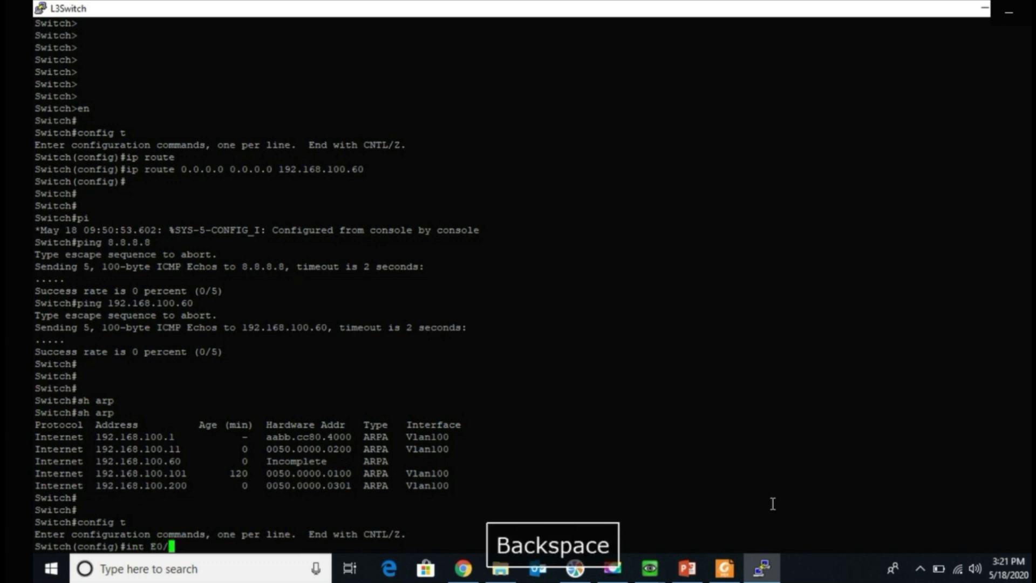
{"action": "type", "text": "3"}
{"action": "key", "text": "Return"}
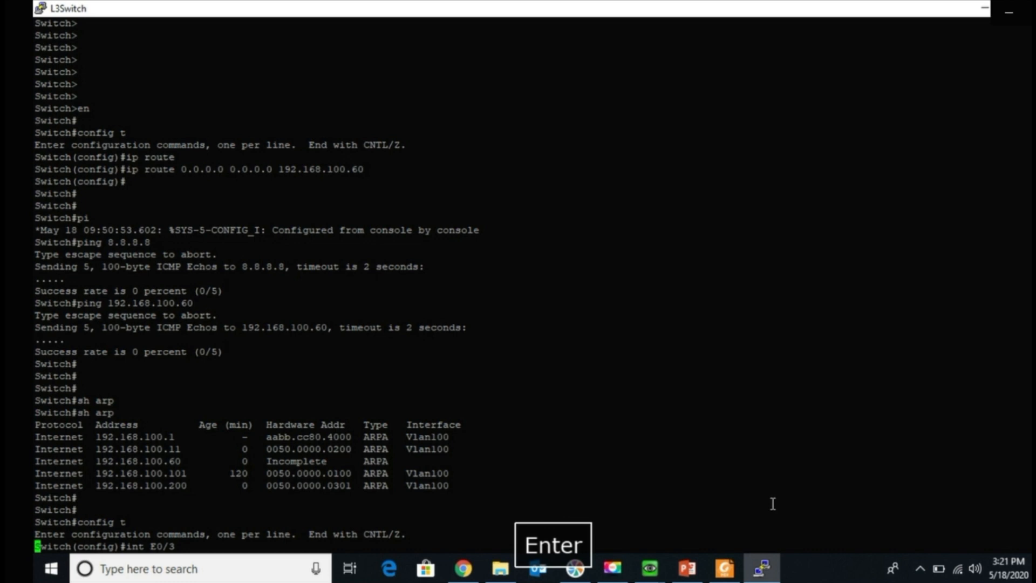
Step: Set interface E0/3 to access mode with switchport mode access
{"action": "type", "text": "switchport mode a"}
{"action": "key", "text": "Tab"}
{"action": "type", "text": "m"}
{"action": "key", "text": "Tab"}
{"action": "type", "text": "ac"}
{"action": "key", "text": "Tab"}
{"action": "key", "text": "Return"}
Step: Assign interface E0/3 to VLAN 100 with switchport access vlan 100 and leave configuration mode
{"action": "type", "text": "sw"}
{"action": "key", "text": "Tab"}
{"action": "type", "text": "ac"}
{"action": "key", "text": "Tab"}
{"action": "type", "text": "v"}
{"action": "key", "text": "Tab"}
{"action": "type", "text": "10"}
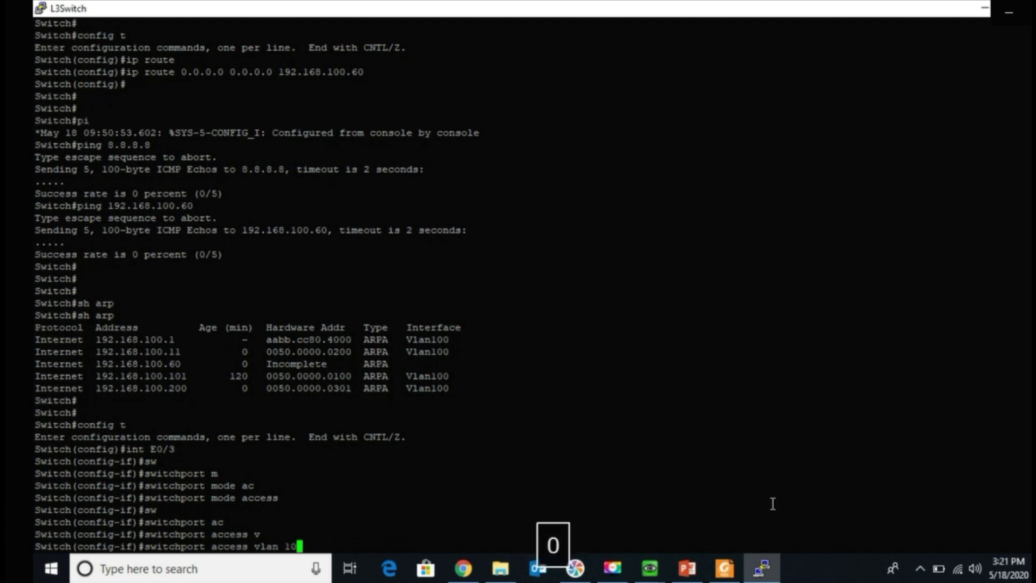
{"action": "type", "text": "0"}
{"action": "key", "text": "Return"}
{"action": "key", "text": "ctrl+c"}
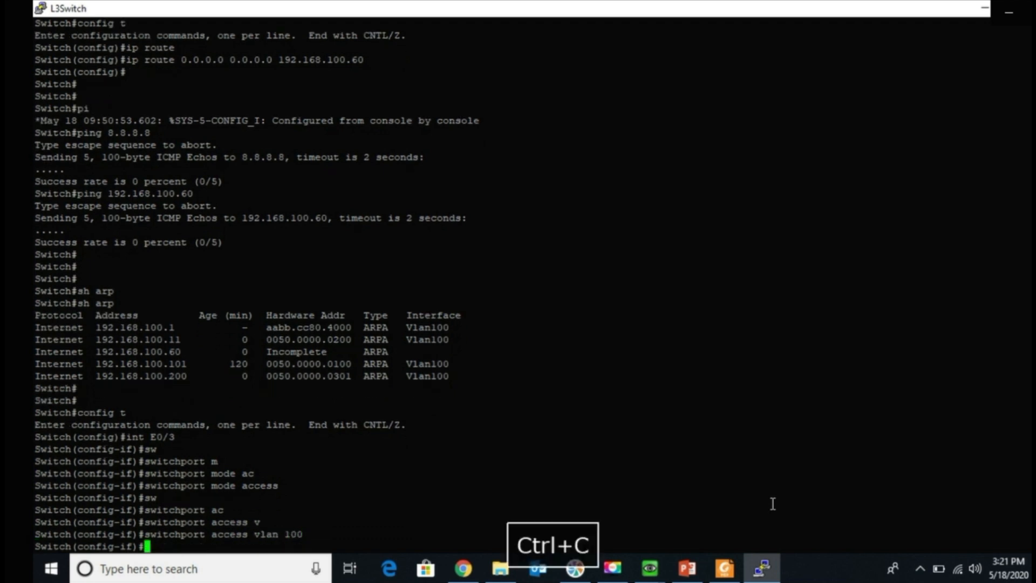
Step: Recall sh arp and run it repeatedly to check the switch's ARP table for 192.168.100.60
{"action": "key", "text": "Return"}
{"action": "key", "text": "Return"}
{"action": "key", "text": "Up"}
{"action": "key", "text": "Up"}
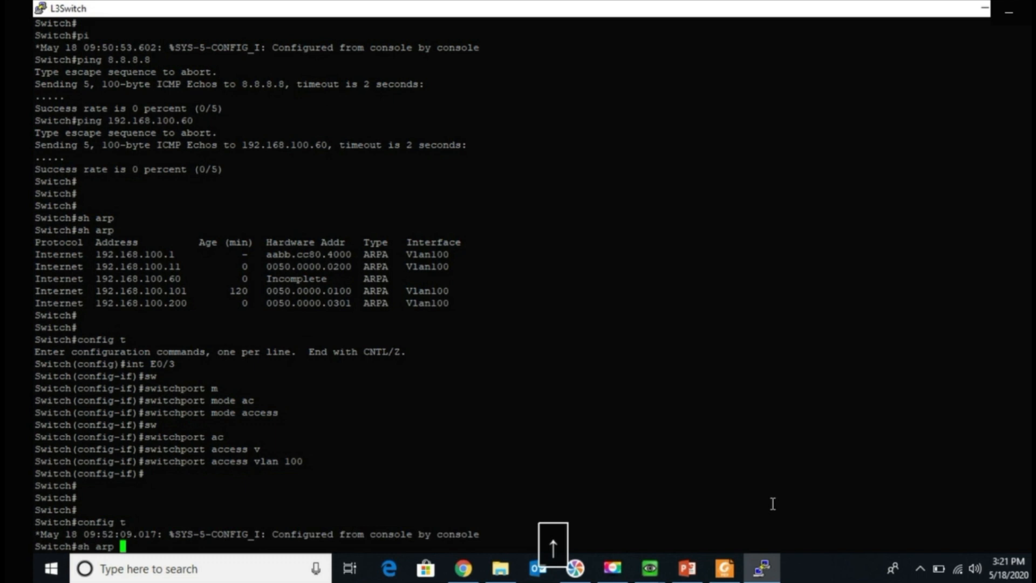
{"action": "key", "text": "Return"}
{"action": "key", "text": "Up"}
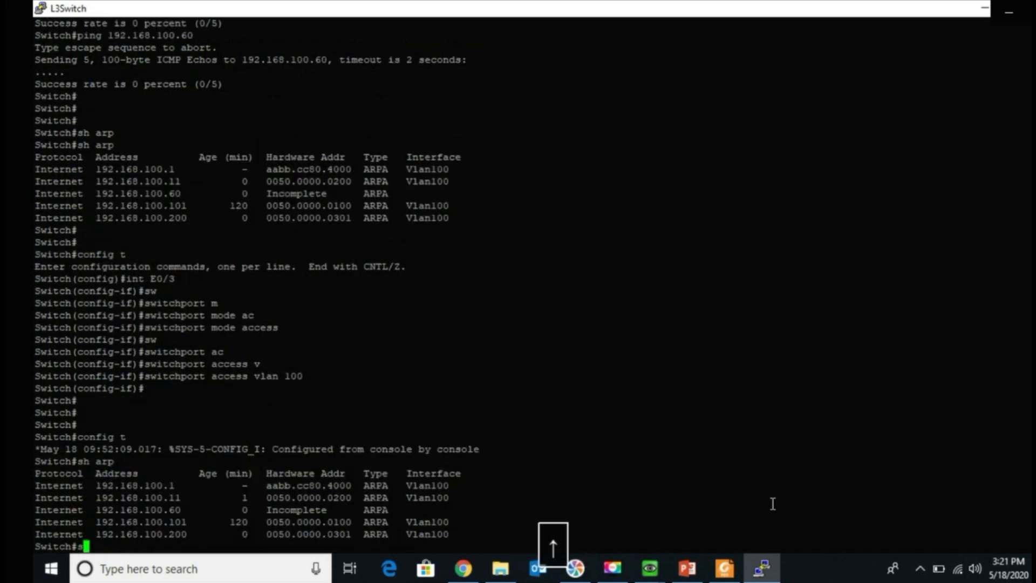
{"action": "key", "text": "Return"}
{"action": "key", "text": "Up"}
{"action": "key", "text": "Return"}
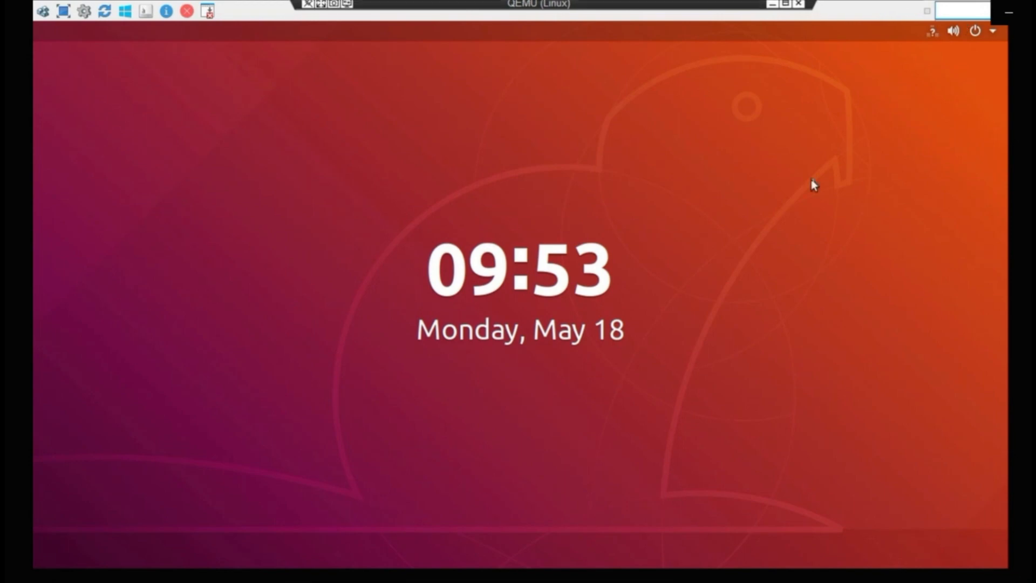
Step: Wake the Linux desktop, switch to Firepower Management Center in Firefox and open the Cisco FTD access control policy for editing
{"action": "key", "text": "space"}
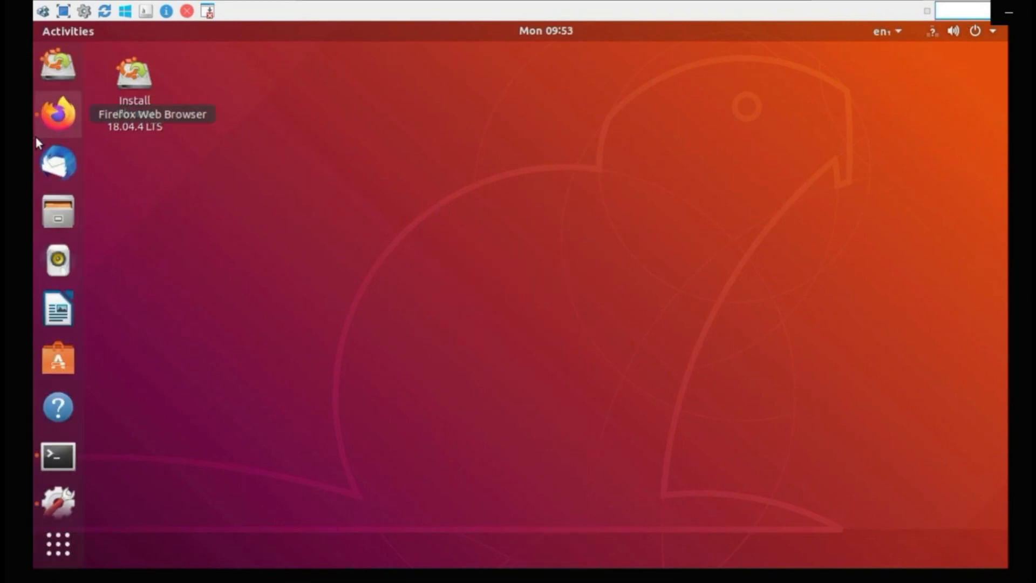
{"action": "left_click", "coordinate": [59, 127]}
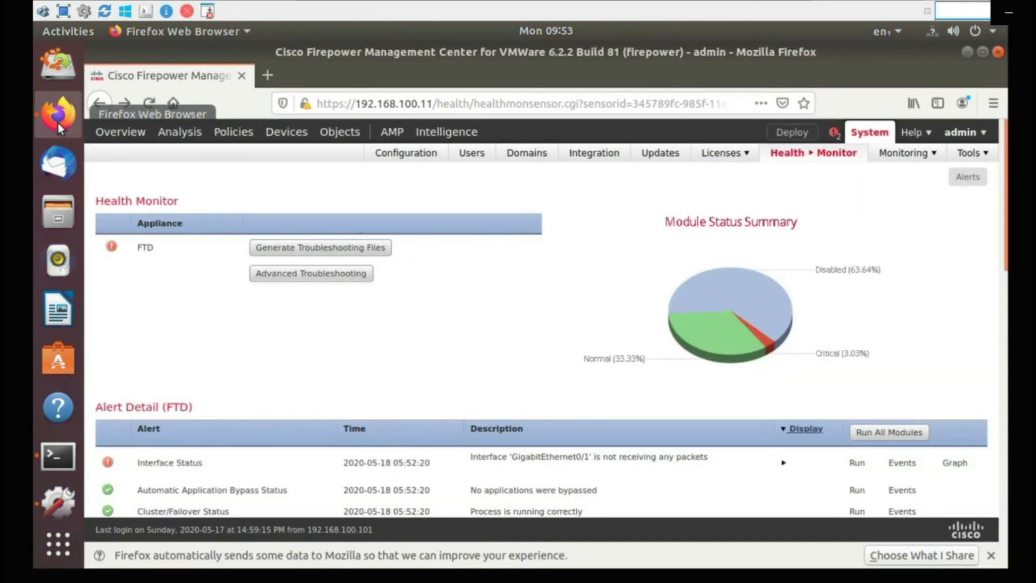
{"action": "mouse_move", "coordinate": [162, 132]}
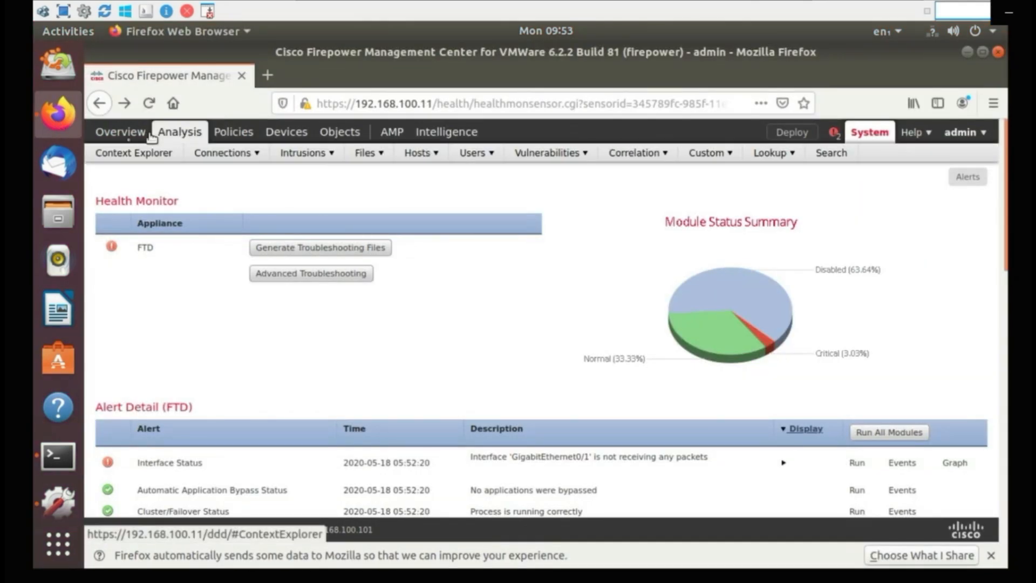
{"action": "left_click", "coordinate": [306, 135]}
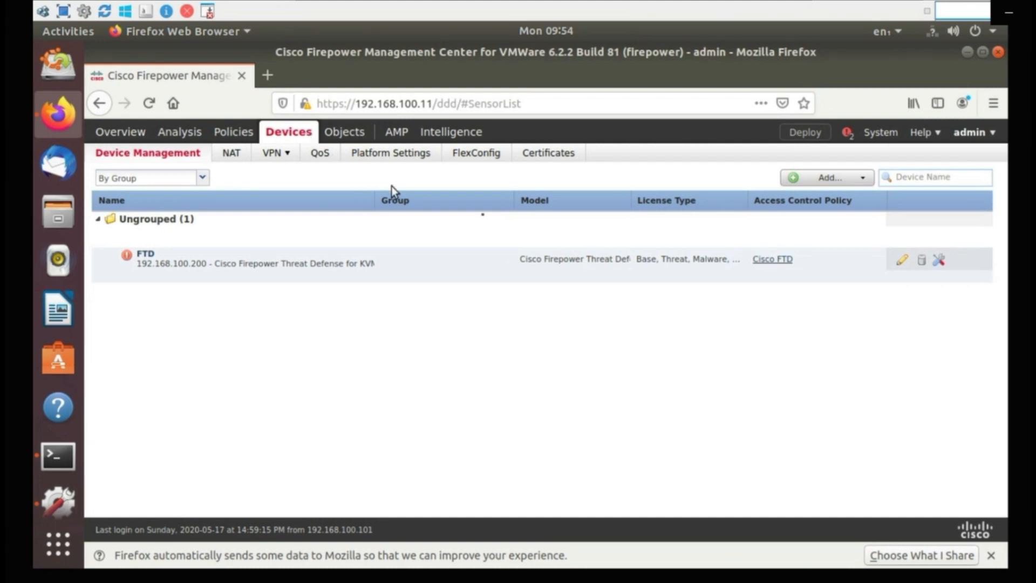
{"action": "left_click", "coordinate": [226, 138]}
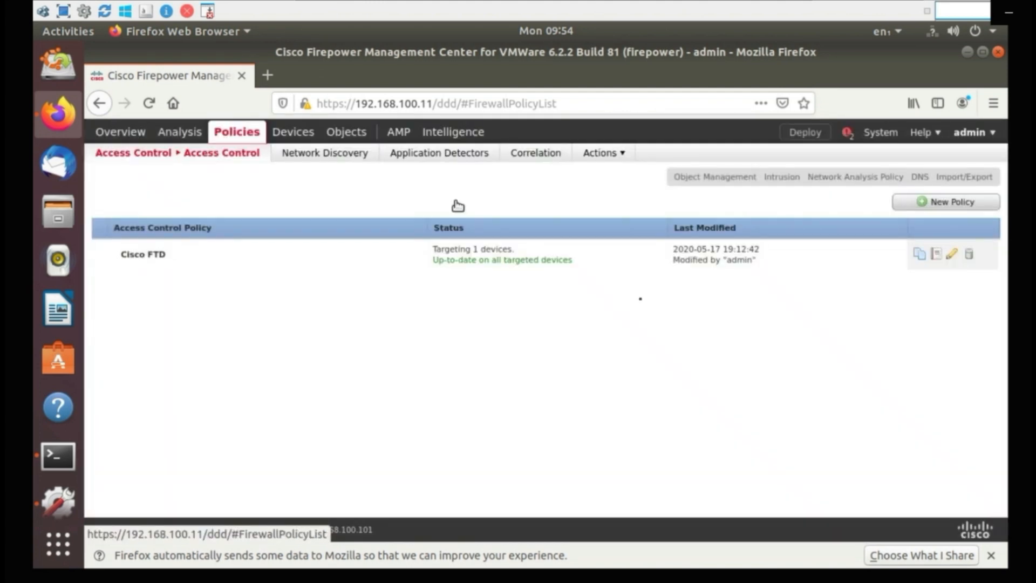
{"action": "left_click", "coordinate": [952, 255]}
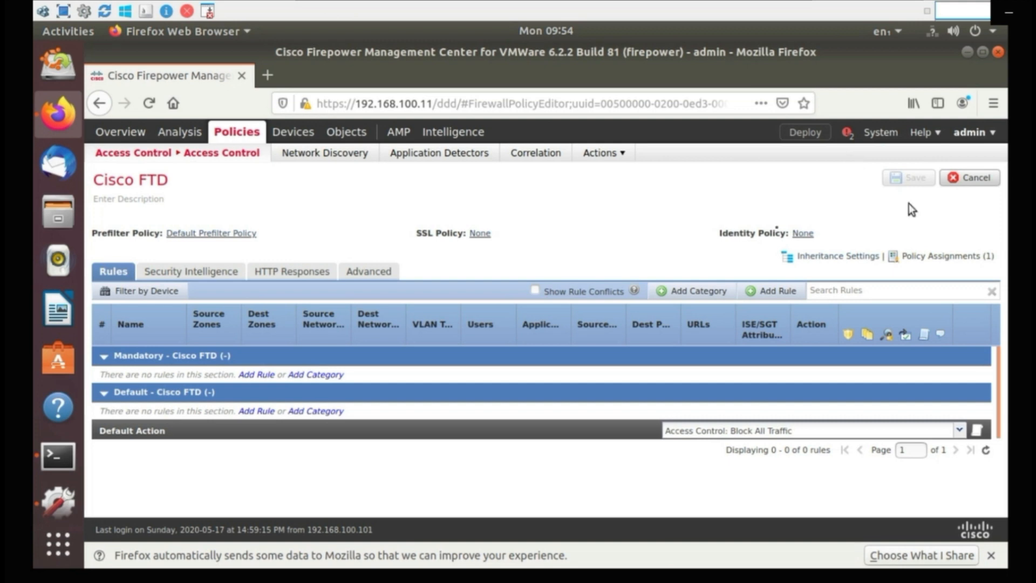
Step: Start an access control rule named LAN to WAN with Inside as source zone and Outside as destination zone
{"action": "left_click", "coordinate": [778, 294]}
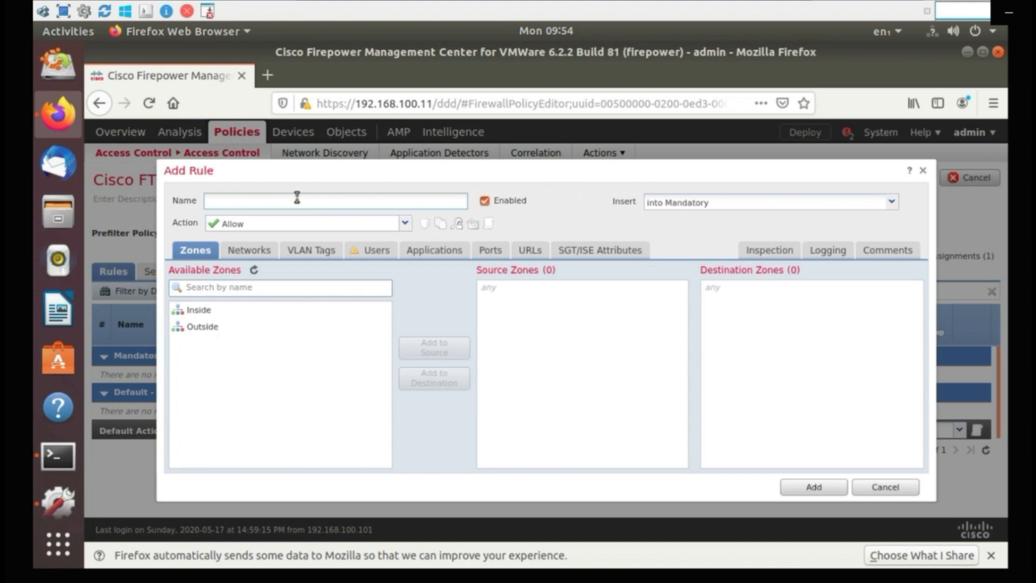
{"action": "type", "text": "LAN to WAN"}
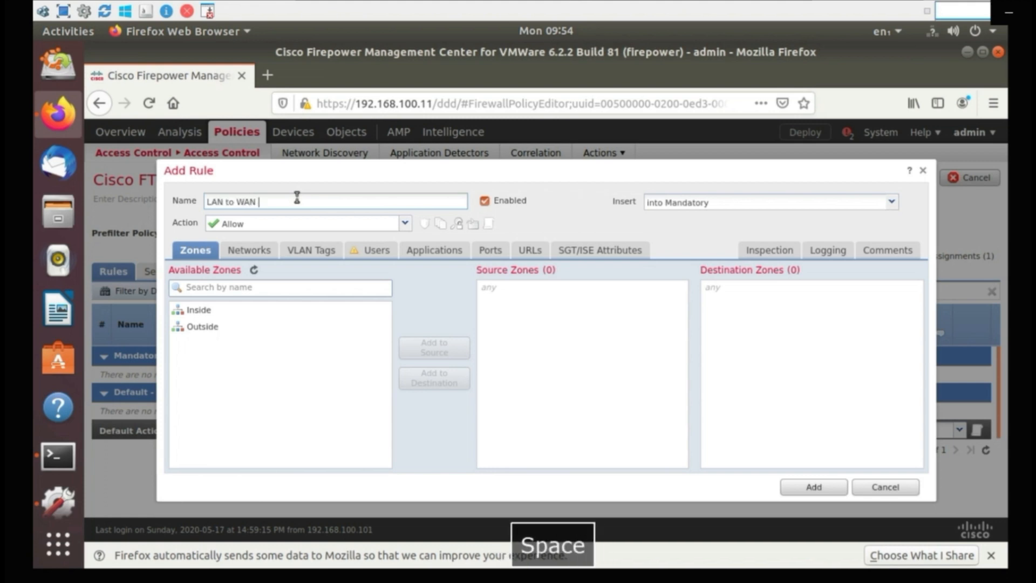
{"action": "left_click", "coordinate": [238, 316]}
{"action": "left_click", "coordinate": [416, 350]}
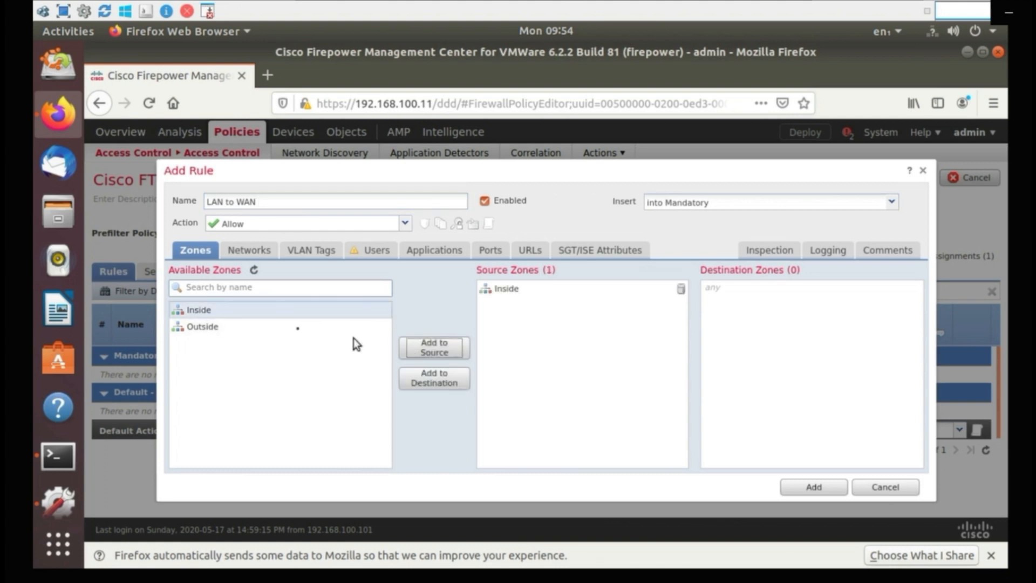
{"action": "left_click", "coordinate": [295, 328]}
{"action": "left_click", "coordinate": [441, 388]}
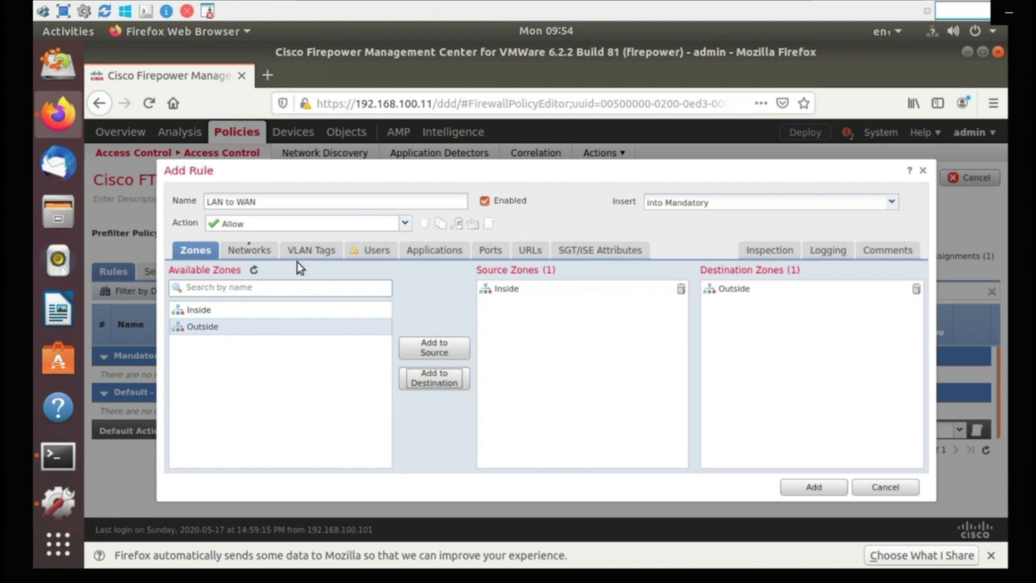
Step: Set any-ipv4 as the rule's source network, add the rule and save the Cisco FTD policy
{"action": "left_click", "coordinate": [248, 252]}
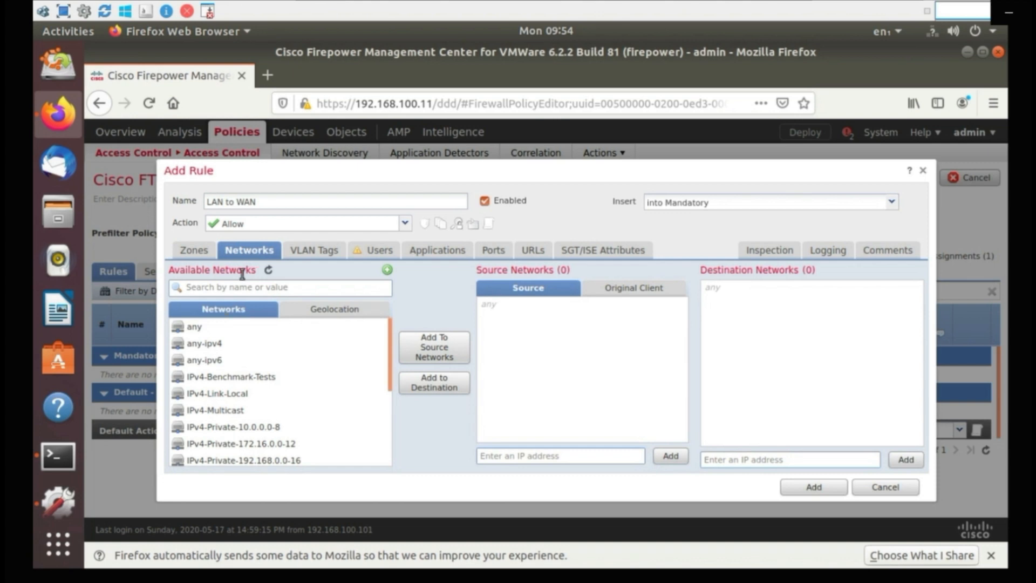
{"action": "left_click", "coordinate": [218, 344]}
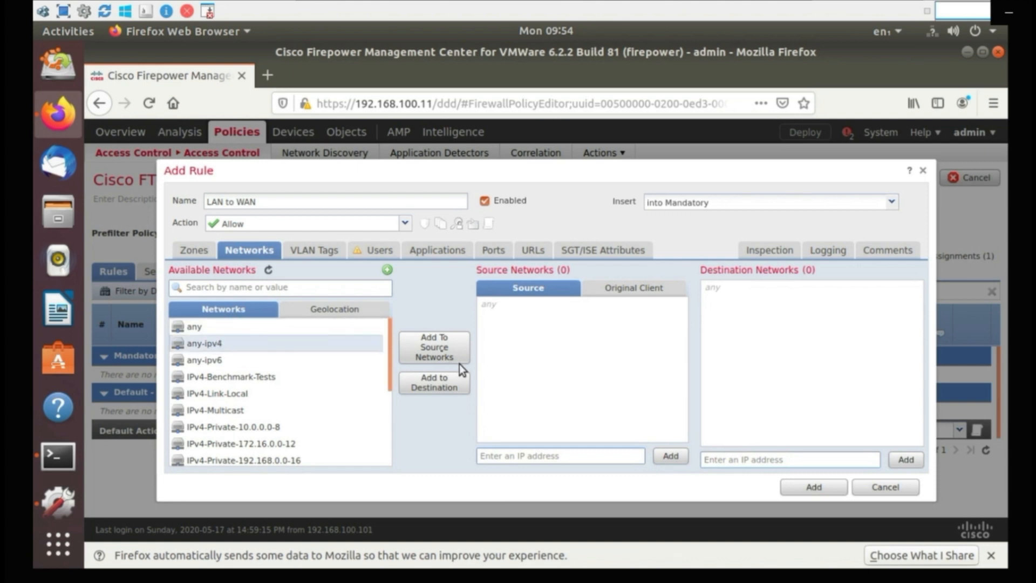
{"action": "left_click", "coordinate": [442, 353]}
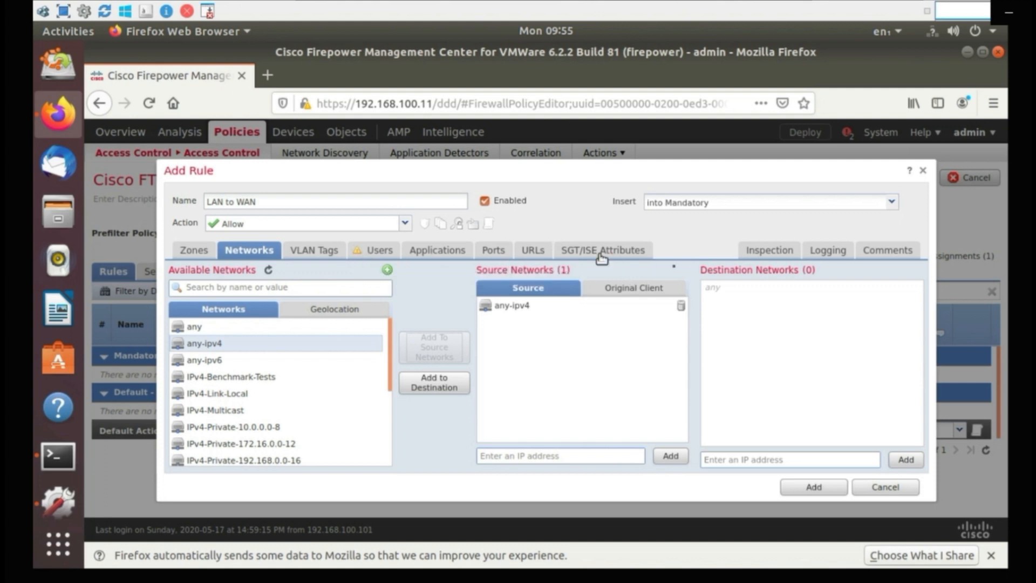
{"action": "left_click", "coordinate": [803, 494]}
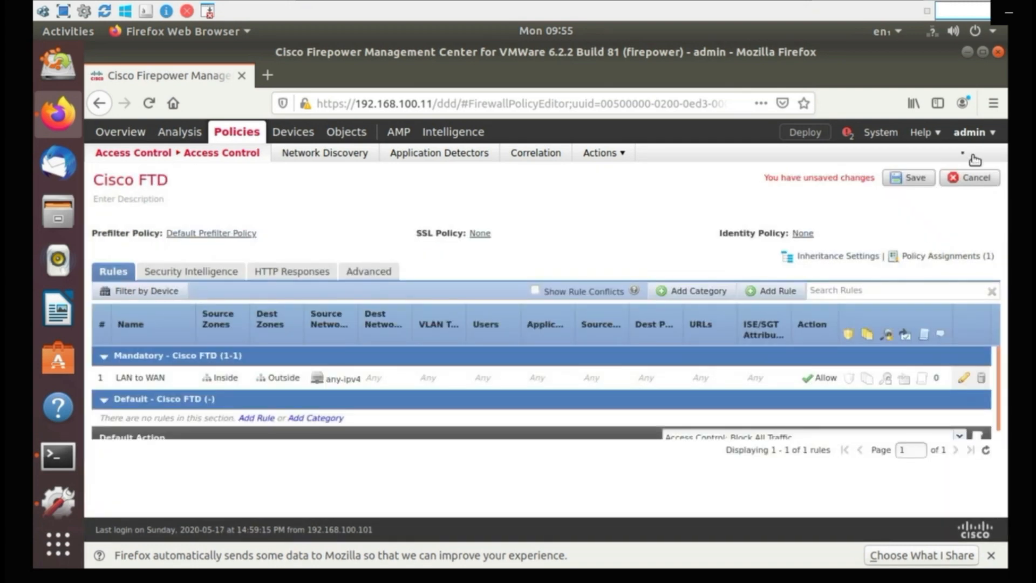
{"action": "left_click", "coordinate": [920, 180]}
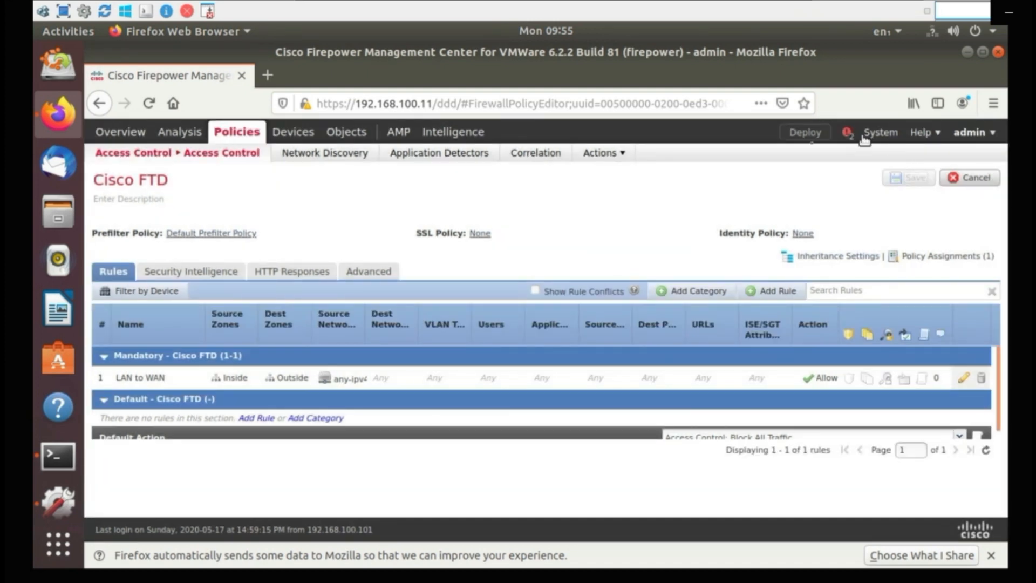
Step: Deploy the pending Cisco FTD policy changes to all listed devices
{"action": "left_click", "coordinate": [803, 137]}
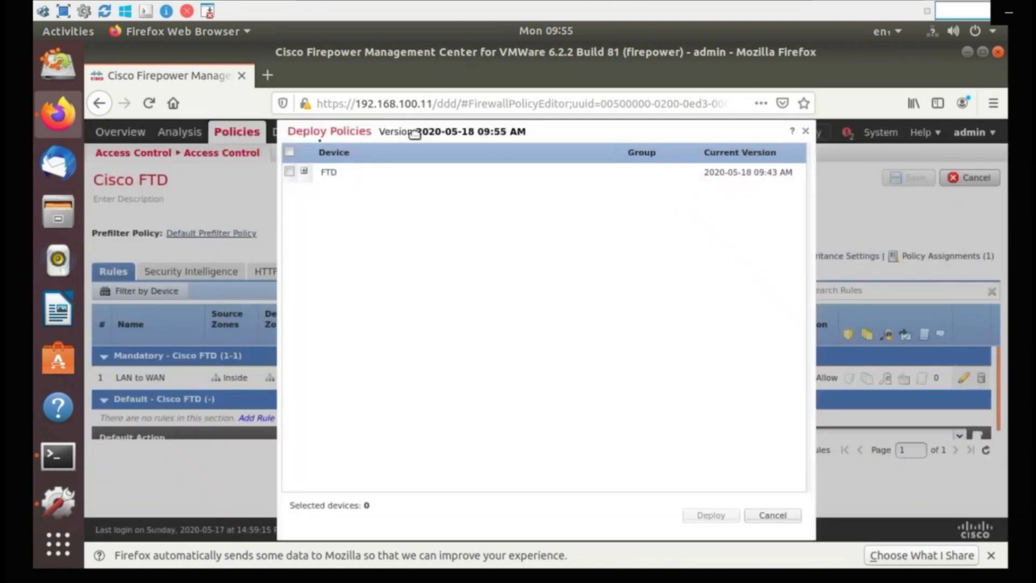
{"action": "left_click", "coordinate": [290, 152]}
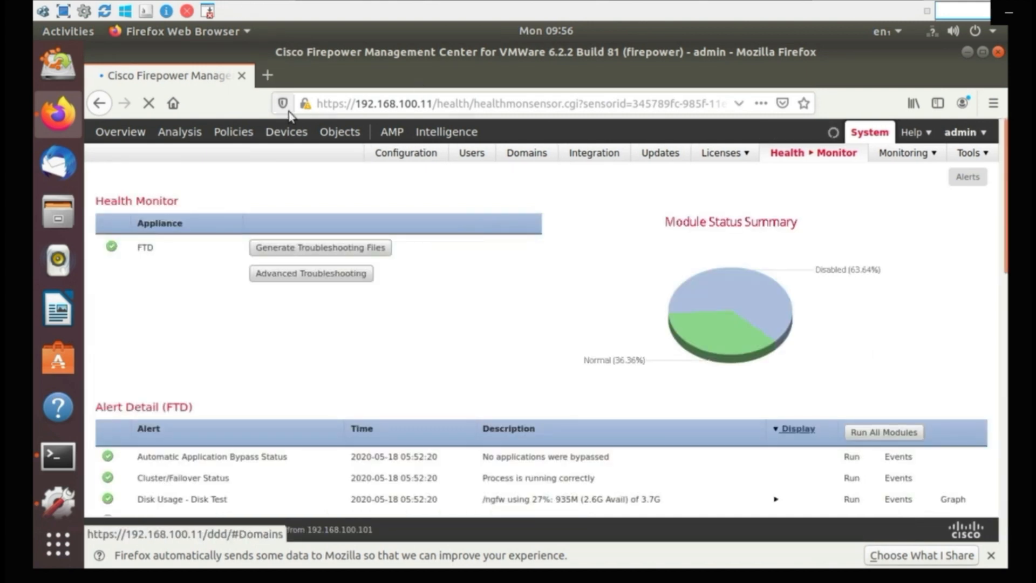
Step: Switch to the L3Switch console and run ping 8.8.8.8 again to test internet connectivity
{"action": "left_click", "coordinate": [68, 12]}
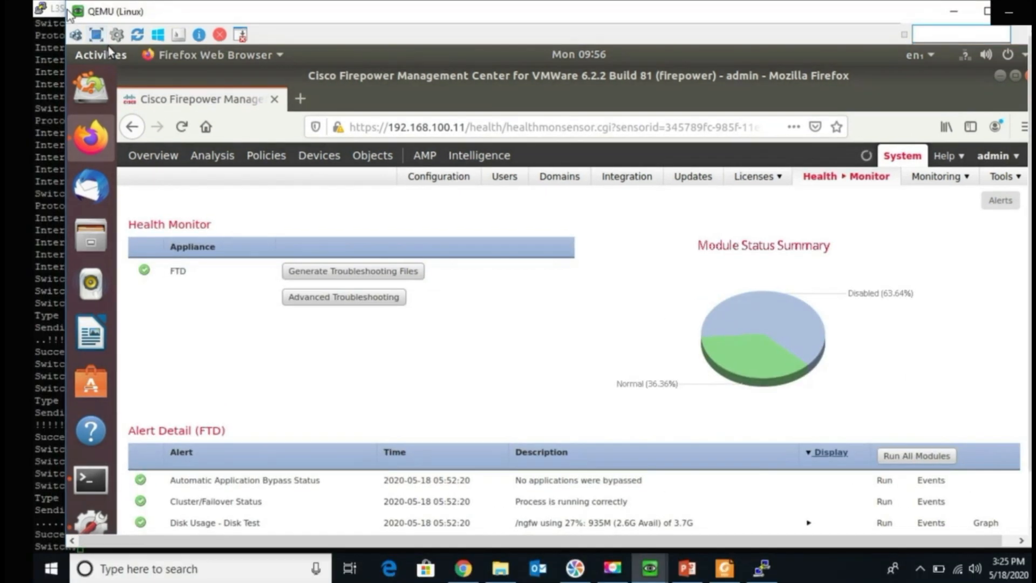
{"action": "left_click", "coordinate": [35, 165]}
{"action": "key", "text": "Up"}
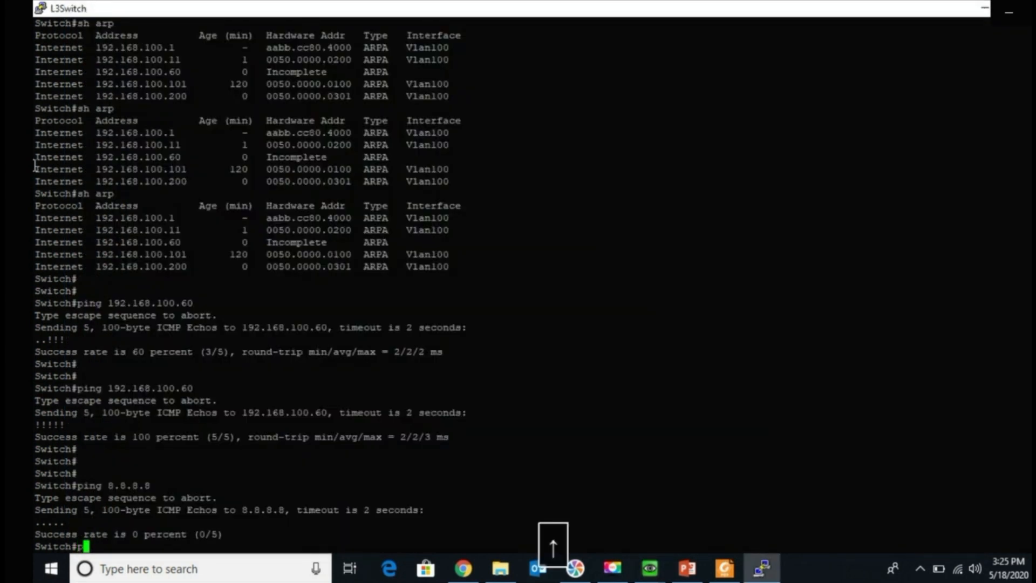
{"action": "key", "text": "Return"}
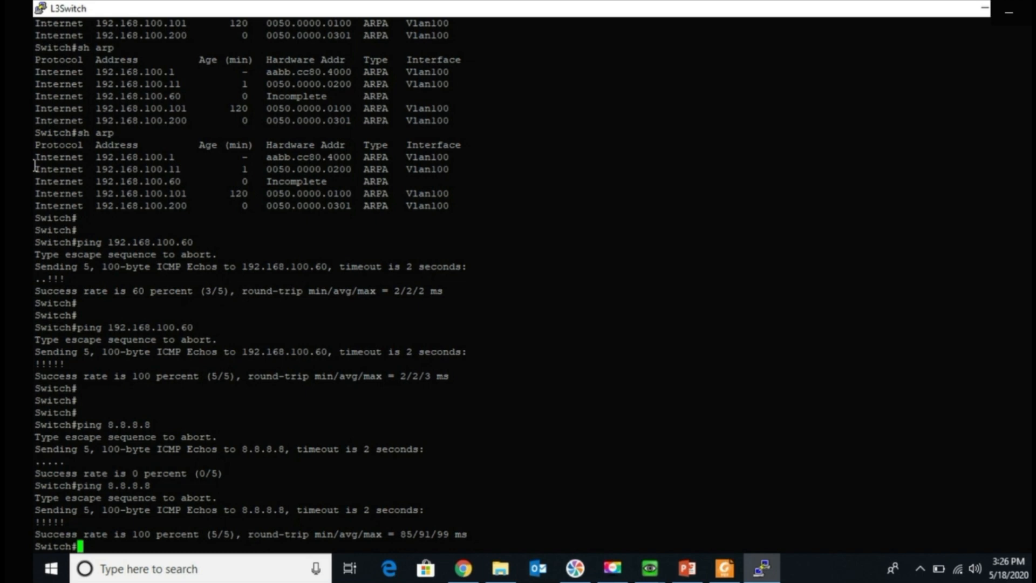
{"action": "key", "text": "Return"}
{"action": "key", "text": "Return"}
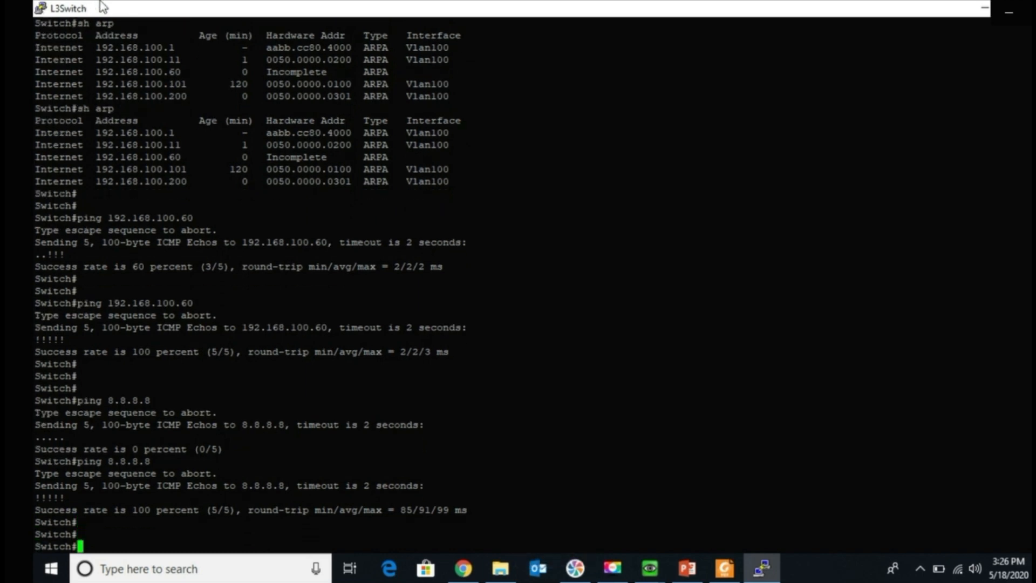
Step: Return to Firefox on the Linux desktop and search for google in a new tab to test web access
{"action": "left_click", "coordinate": [985, 7]}
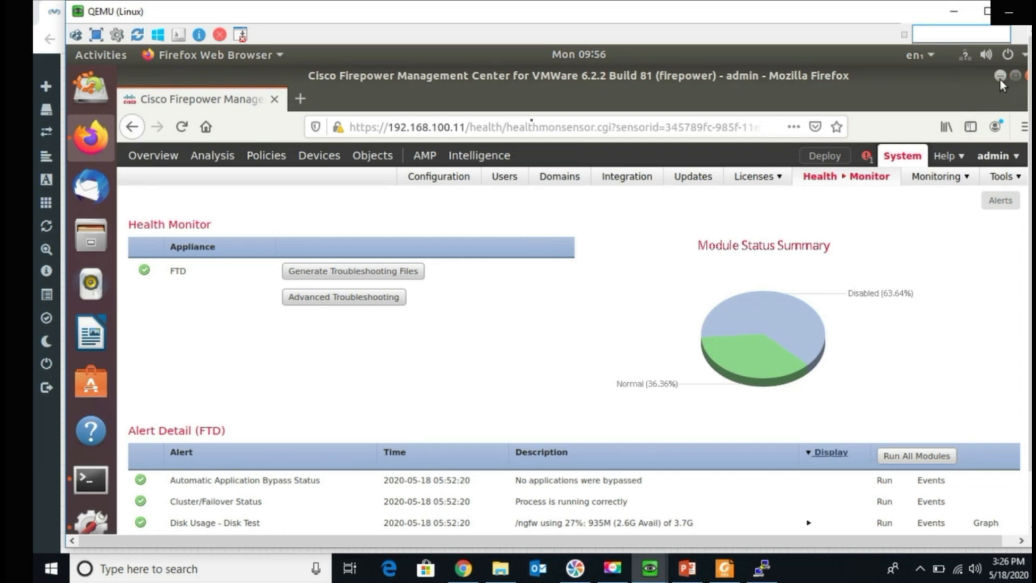
{"action": "left_click", "coordinate": [306, 102]}
{"action": "type", "text": "g"}
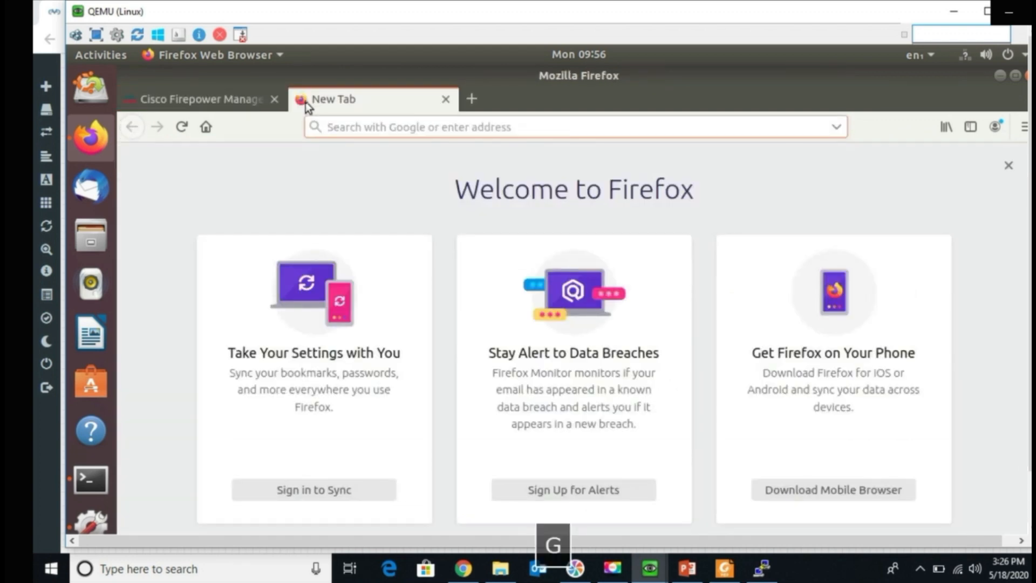
{"action": "type", "text": "oogle"}
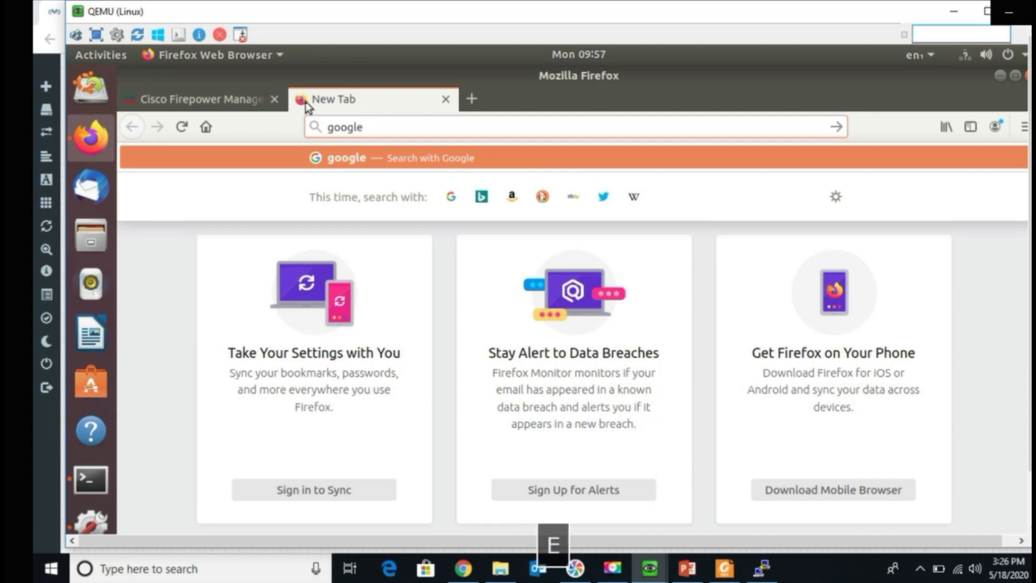
{"action": "key", "text": "Return"}
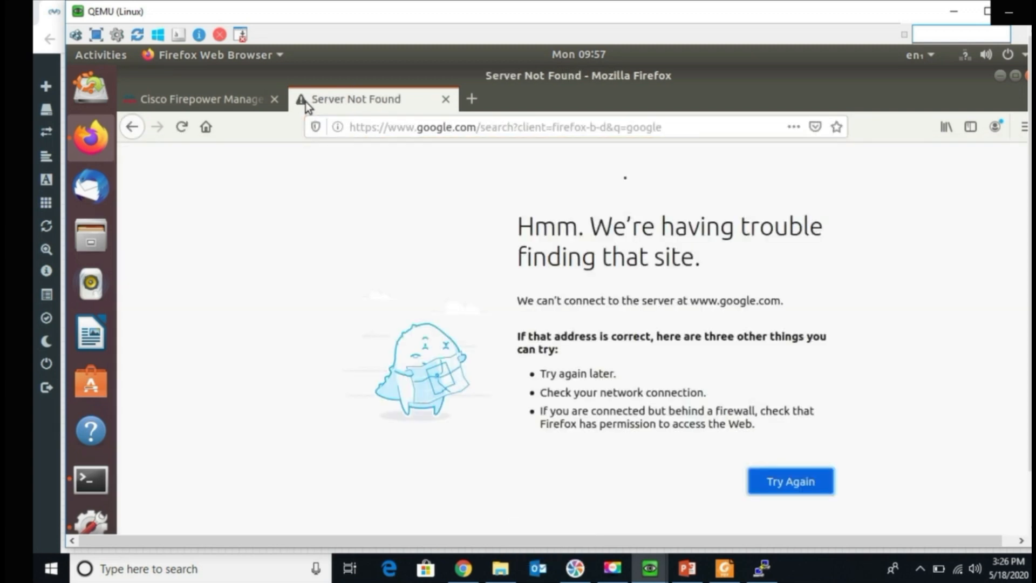
Step: Open the IPv4 settings of the Linux desktop's wired connection
{"action": "left_click", "coordinate": [987, 15]}
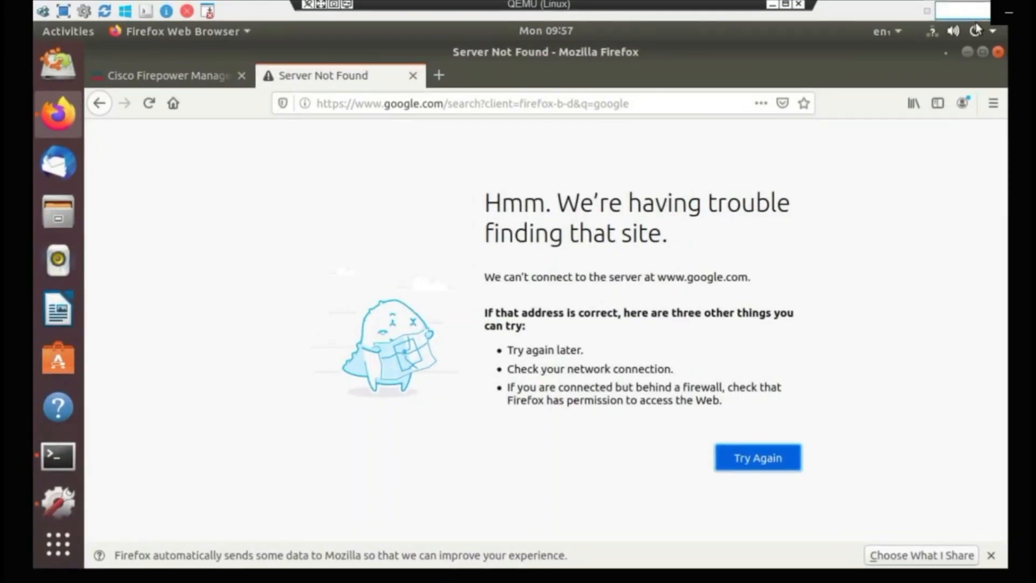
{"action": "left_click", "coordinate": [935, 33]}
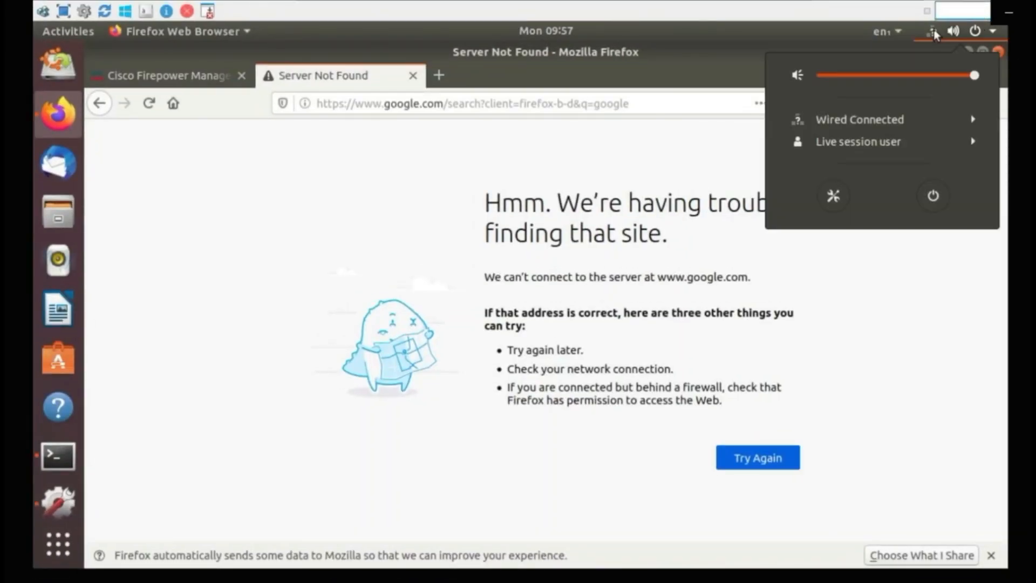
{"action": "left_click", "coordinate": [897, 125]}
{"action": "left_click", "coordinate": [859, 169]}
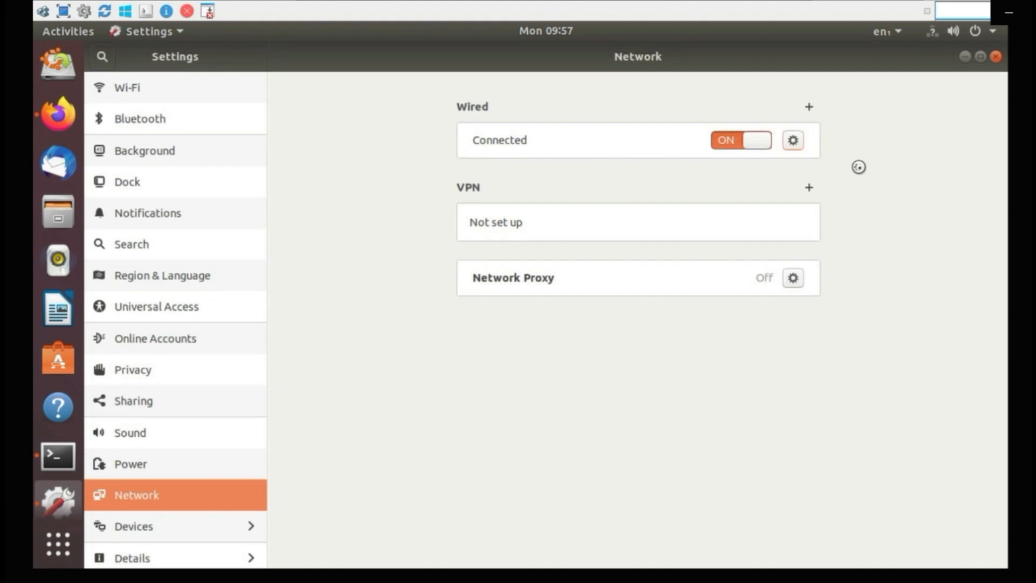
{"action": "left_click", "coordinate": [796, 145]}
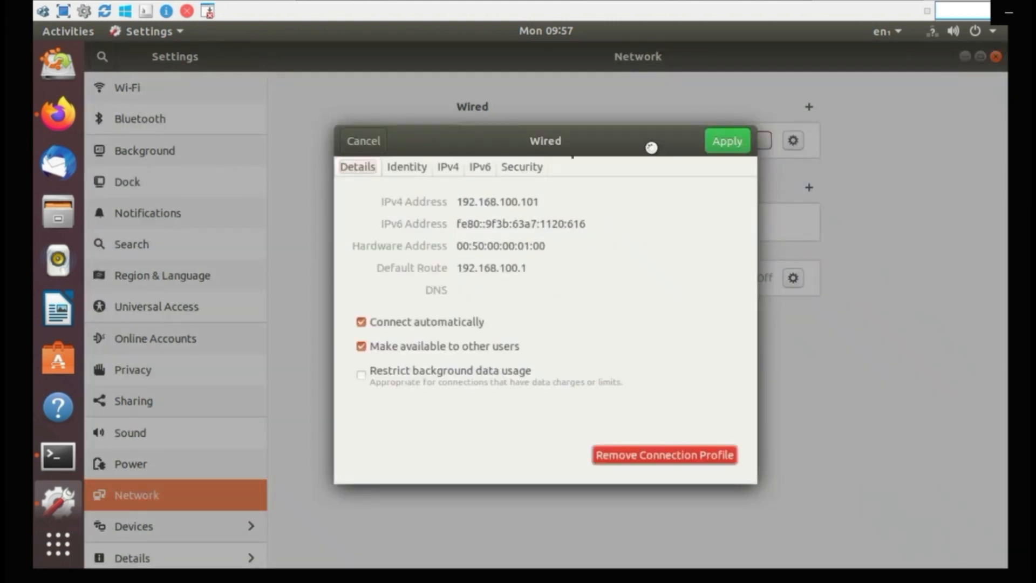
{"action": "left_click", "coordinate": [448, 168]}
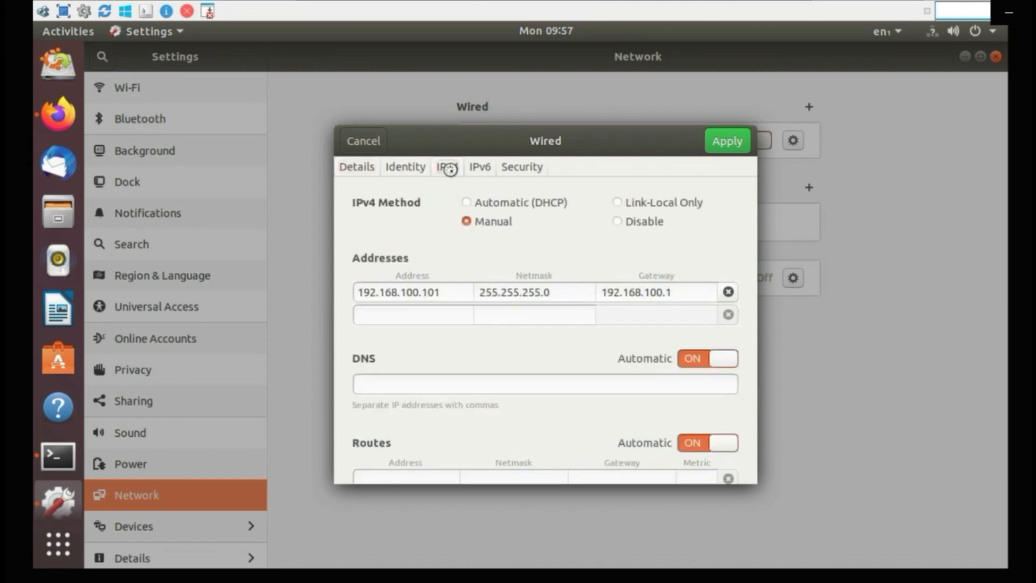
Step: Set the wired connection's DNS servers to 192.168.100.60,8.8.8.8 and apply the change
{"action": "left_click", "coordinate": [388, 382]}
{"action": "type", "text": "8.8.8.8"}
{"action": "key", "text": "Left"}
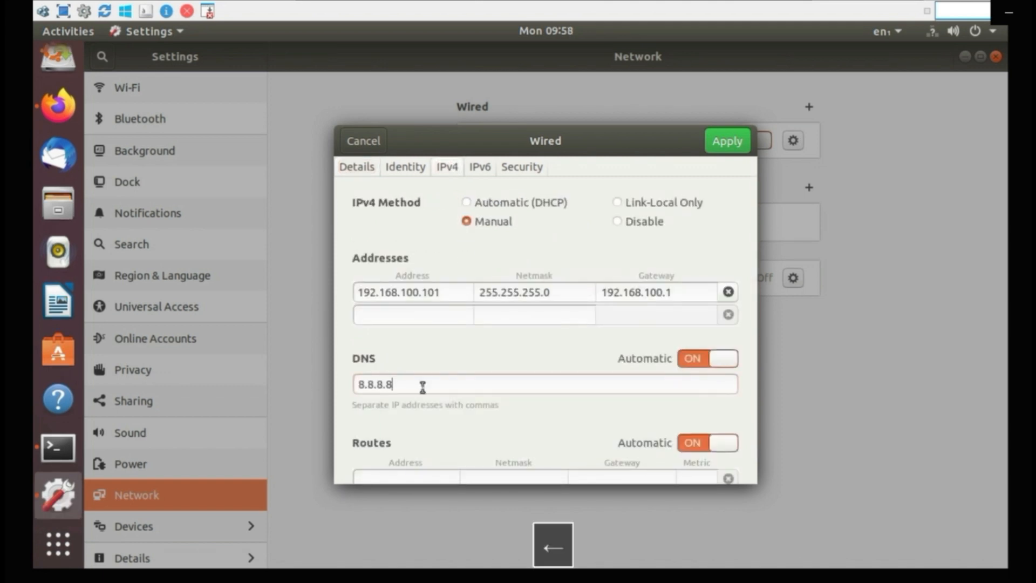
{"action": "key", "text": "Left"}
{"action": "key", "text": "Left"}
{"action": "key", "text": "Left"}
{"action": "key", "text": "Left"}
{"action": "key", "text": "Left"}
{"action": "key", "text": "Left"}
{"action": "type", "text": ","}
{"action": "key", "text": "BackSpace"}
{"action": "type", "text": "192,.168.100.60"}
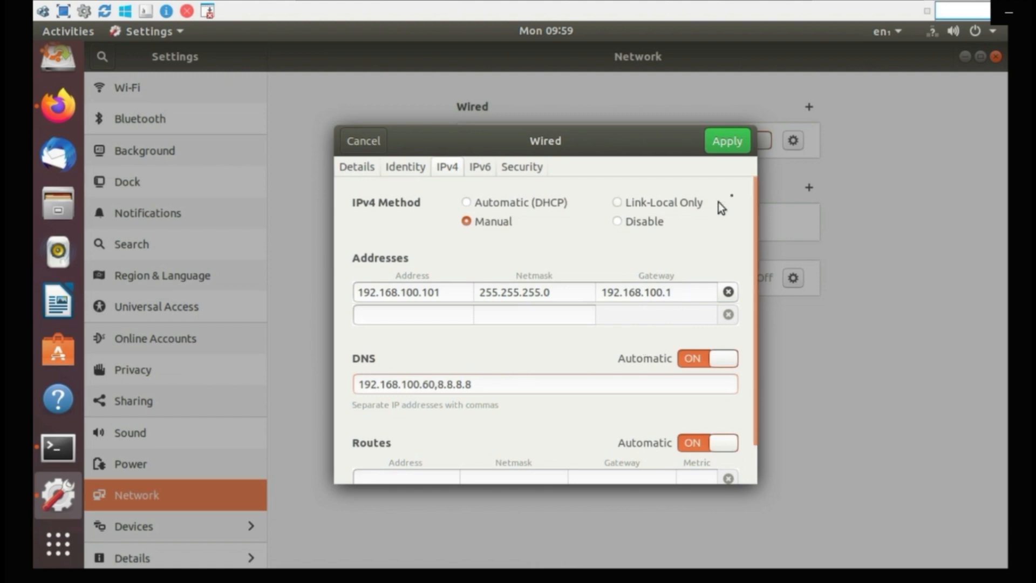
{"action": "left_click", "coordinate": [735, 142]}
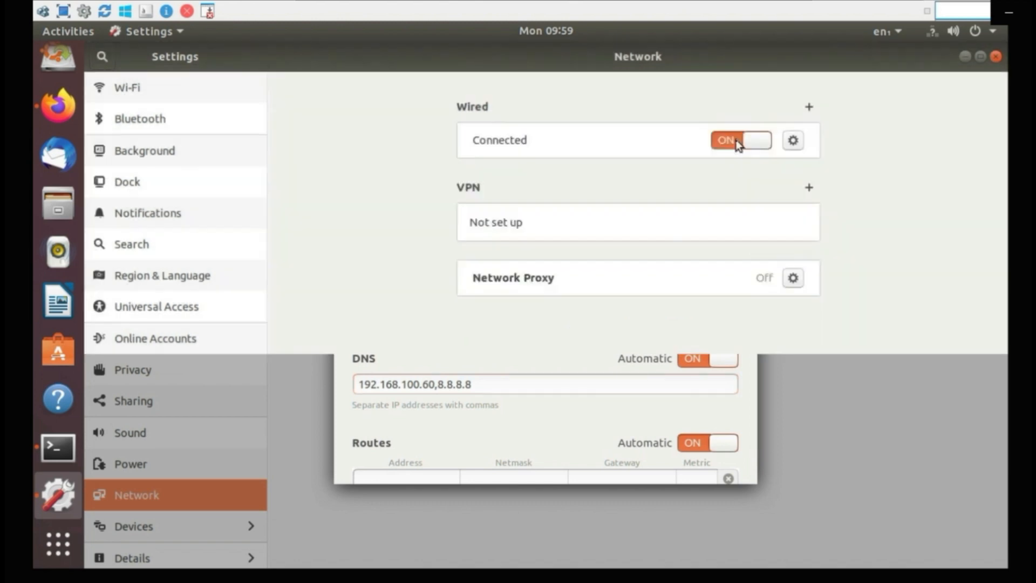
Step: Restart the wired connection by switching it off and on, and minimize the network settings window
{"action": "left_click", "coordinate": [736, 140]}
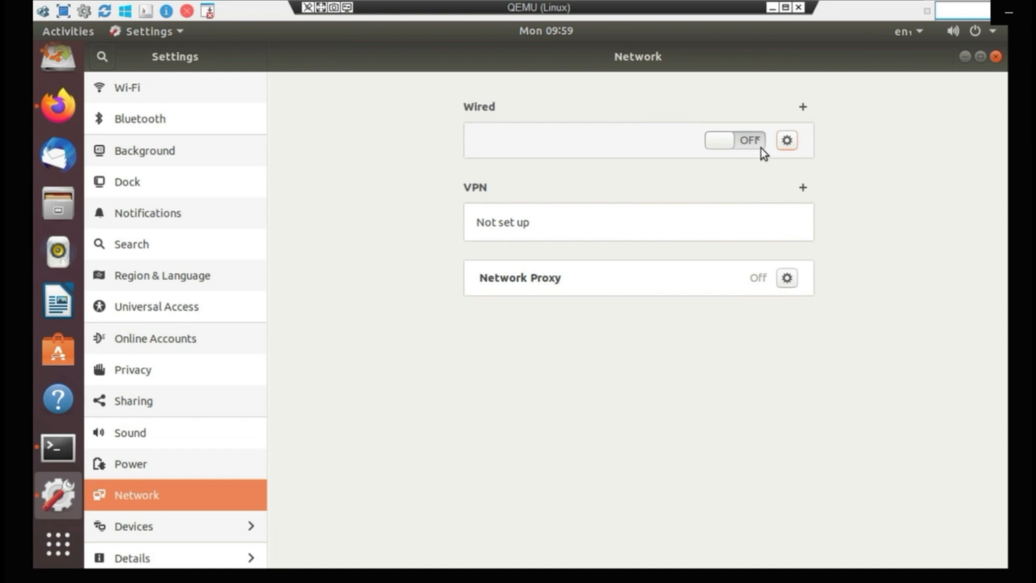
{"action": "left_click", "coordinate": [755, 140]}
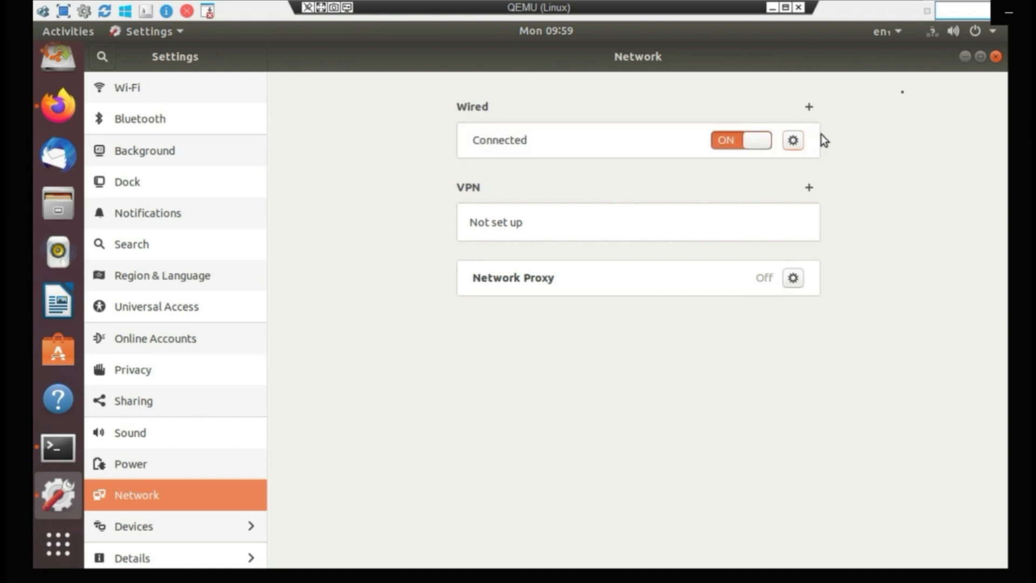
{"action": "left_click", "coordinate": [965, 59]}
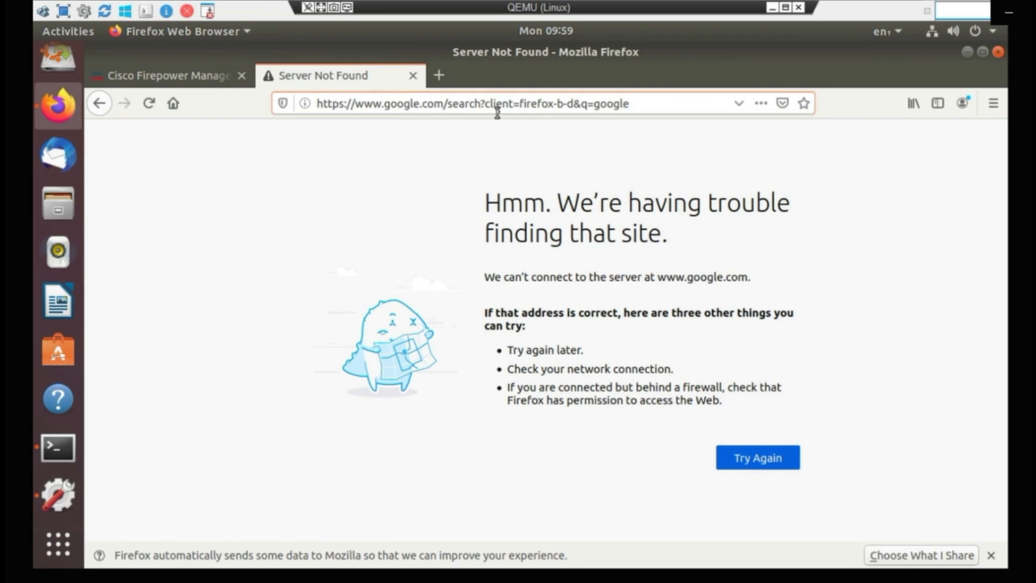
Step: Replace the address in the failed Firefox tab with a search for google to retest web access
{"action": "left_click", "coordinate": [498, 108]}
{"action": "key", "text": "ctrl+a"}
{"action": "key", "text": "BackSpace"}
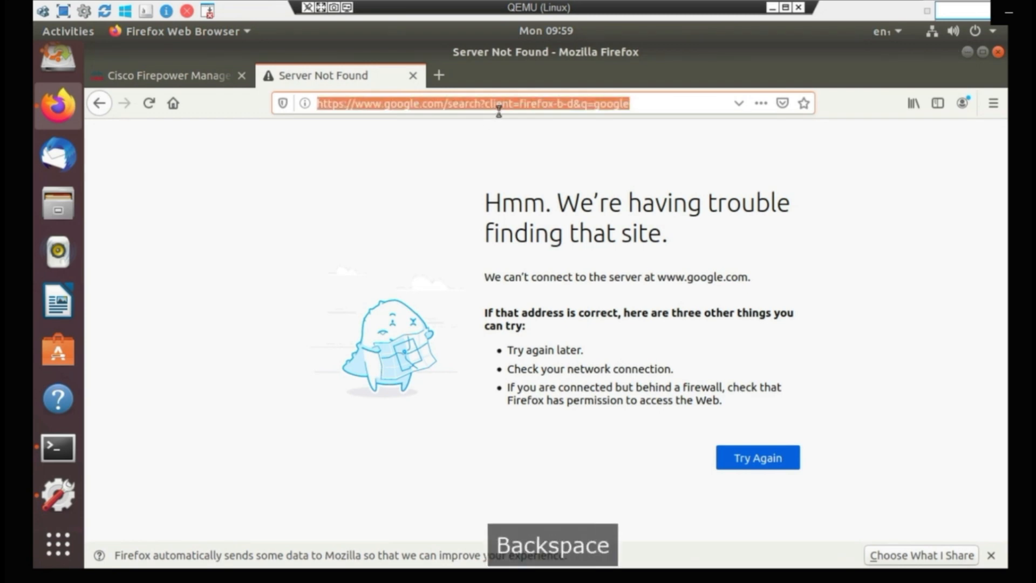
{"action": "type", "text": "google"}
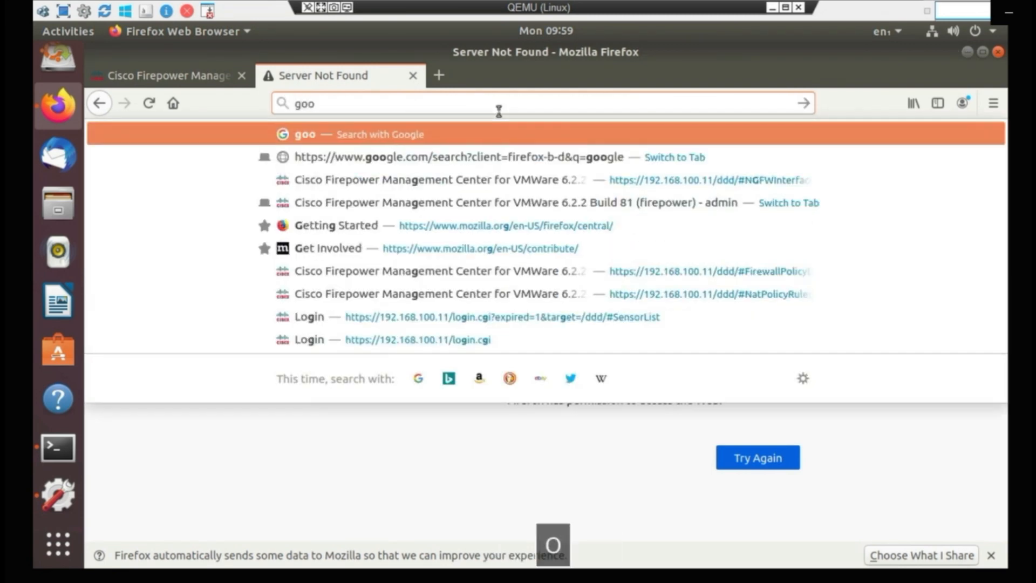
{"action": "key", "text": "Return"}
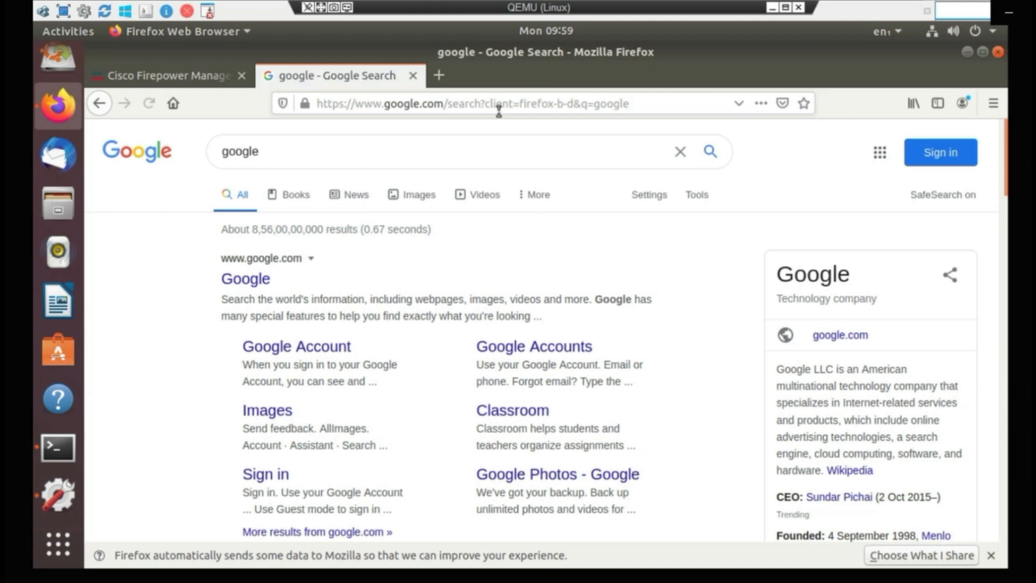
Step: Run a web search for youtuve in the same tab as a further internet check
{"action": "left_click", "coordinate": [498, 104]}
{"action": "key", "text": "BackSpace"}
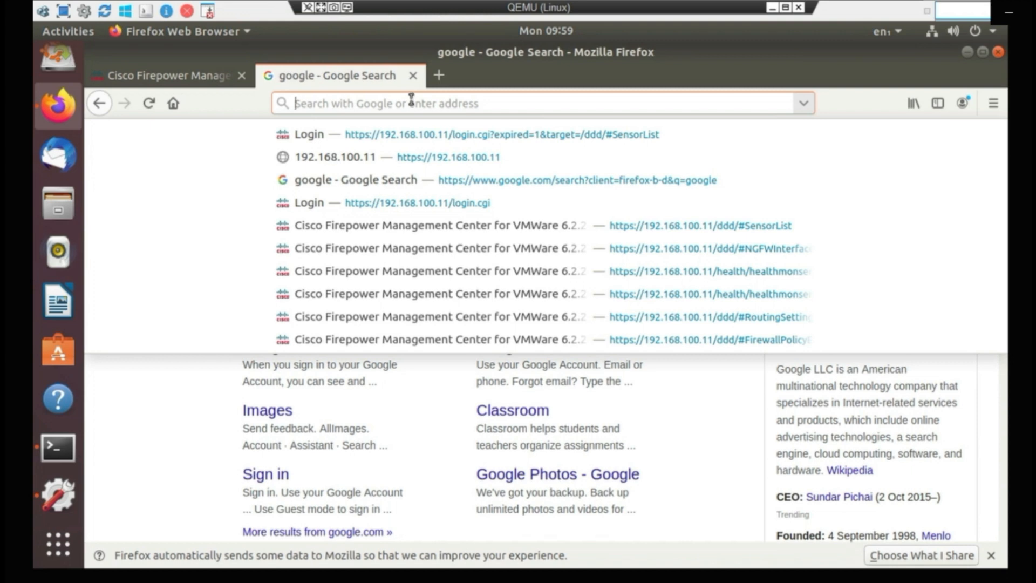
{"action": "type", "text": "y"}
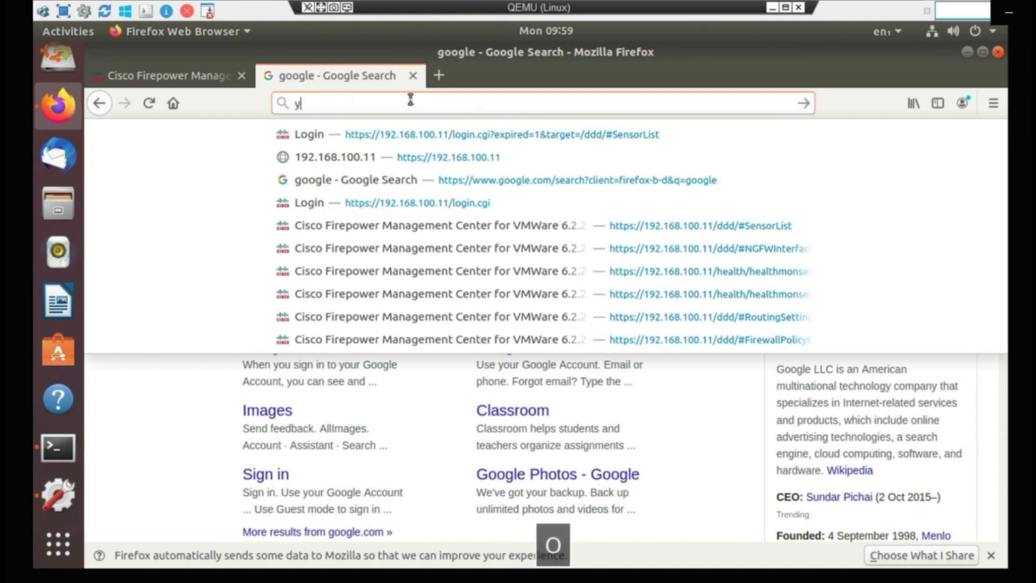
{"action": "type", "text": "outuve"}
{"action": "key", "text": "Return"}
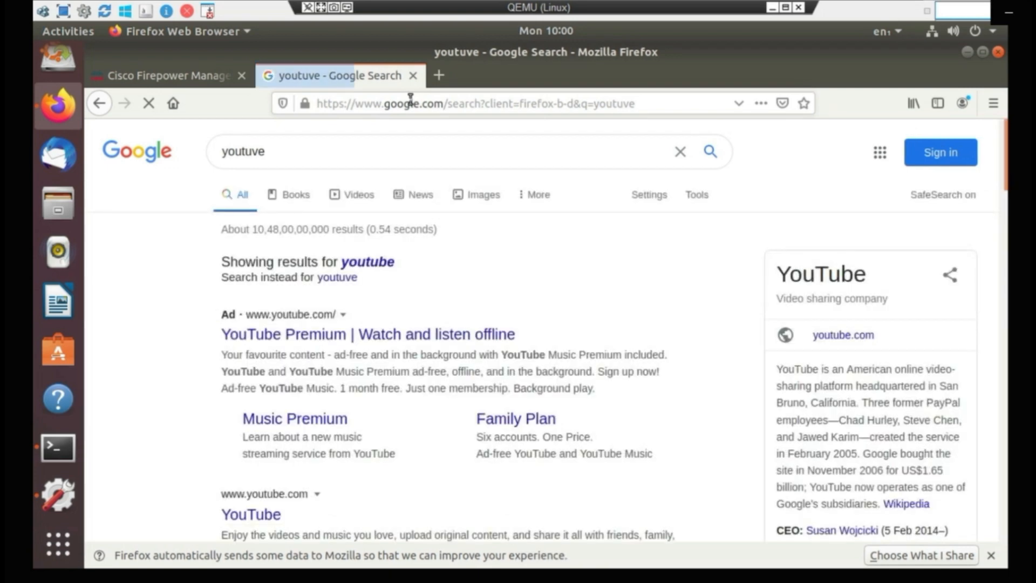
Step: Close the search tab and view the Summary Dashboard in Firepower Management Center
{"action": "left_click", "coordinate": [413, 75]}
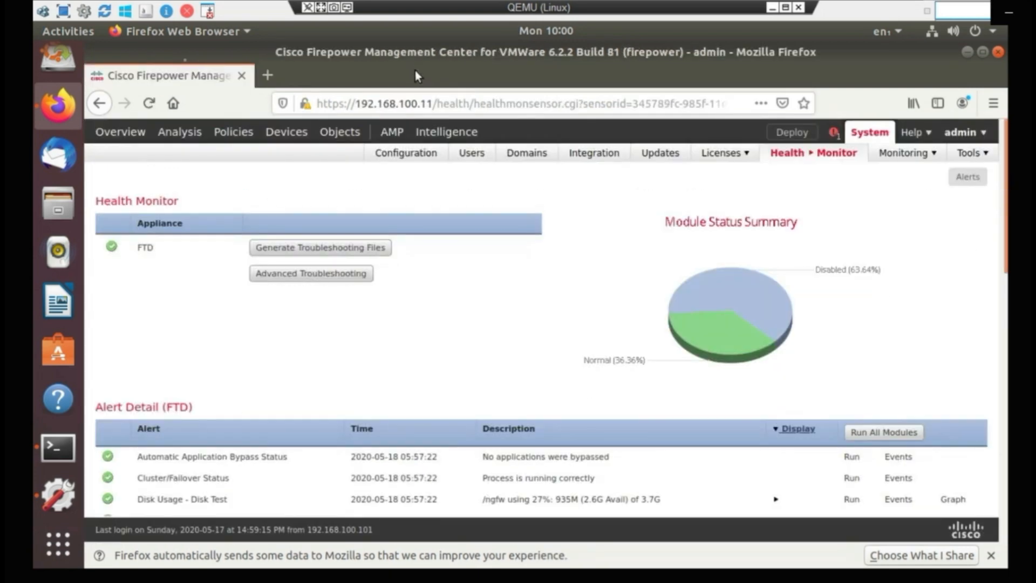
{"action": "left_click", "coordinate": [115, 142]}
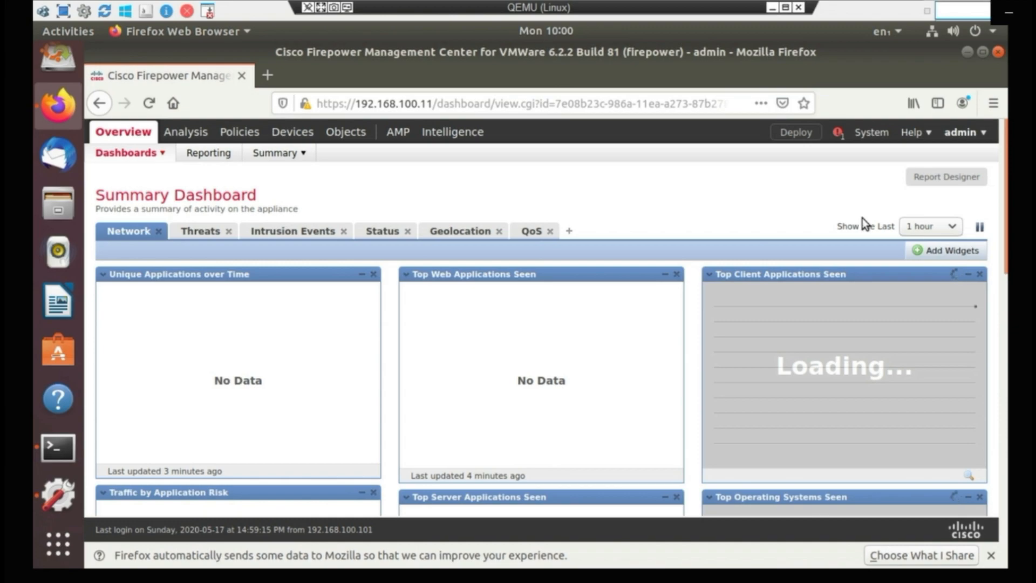
{"action": "scroll", "coordinate": [212, 283], "scroll_direction": "down", "scroll_amount": 5}
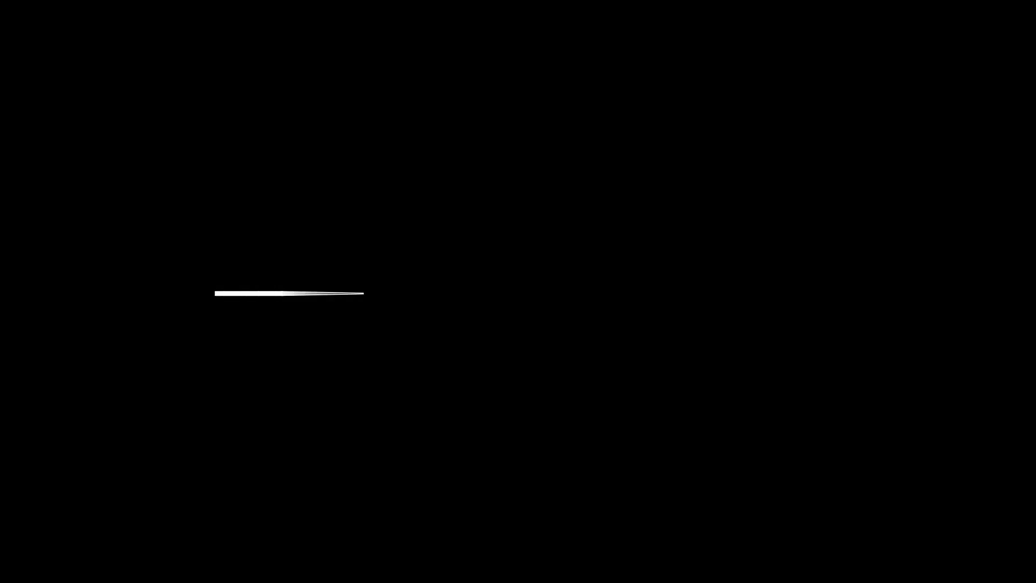